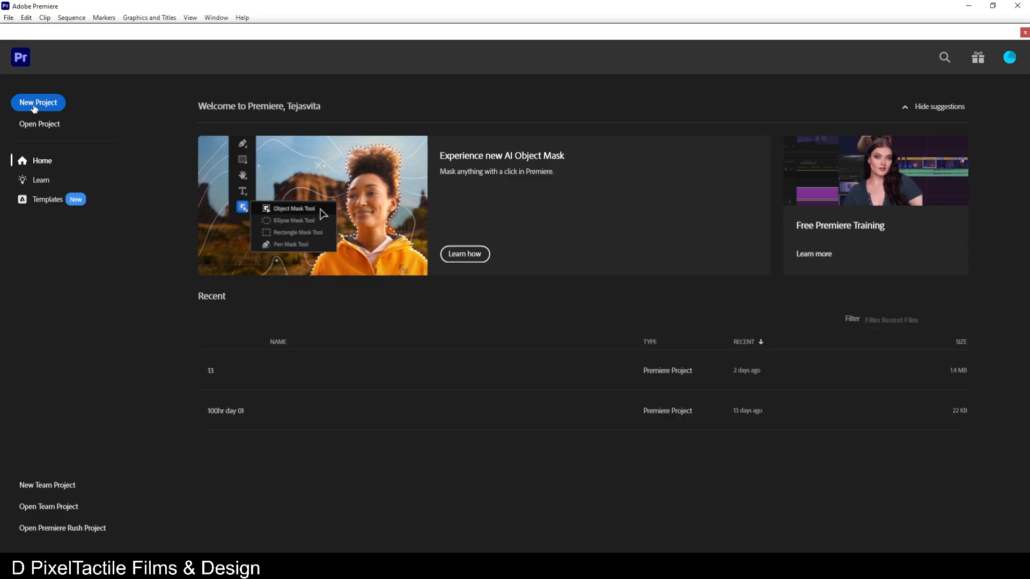
Create a new project named "D PixelTactile Pr Class 01" in the "Recoring for yt channel" folder on My Book (F:).
click(34, 107)
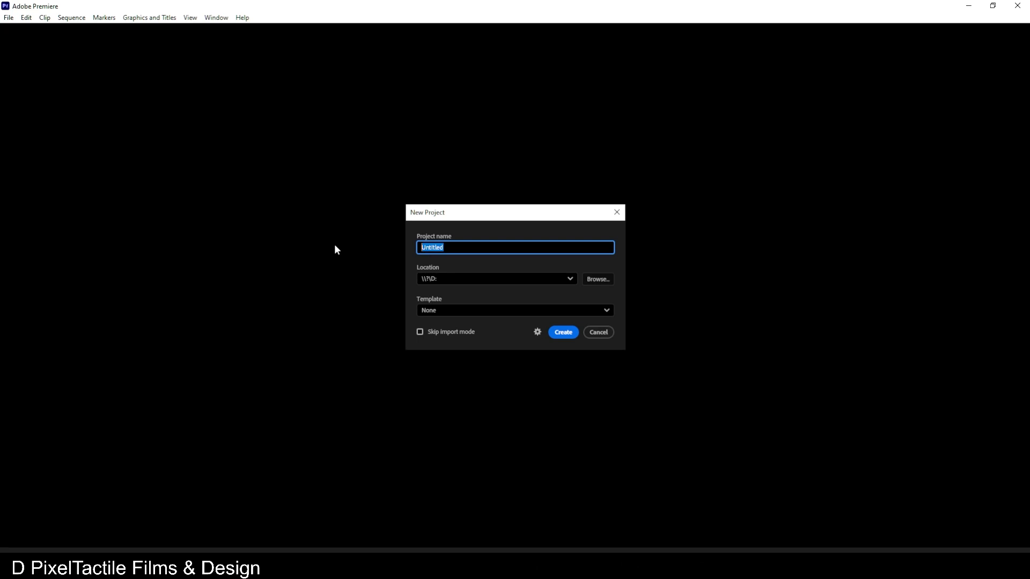
text(D PixelTactile Pr Class 01)
click(598, 280)
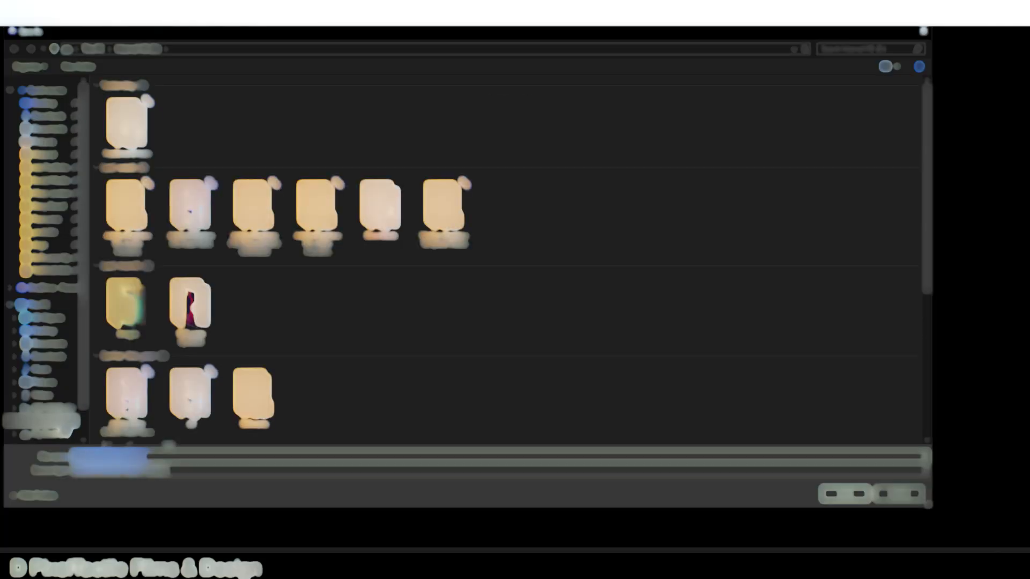
click(67, 431)
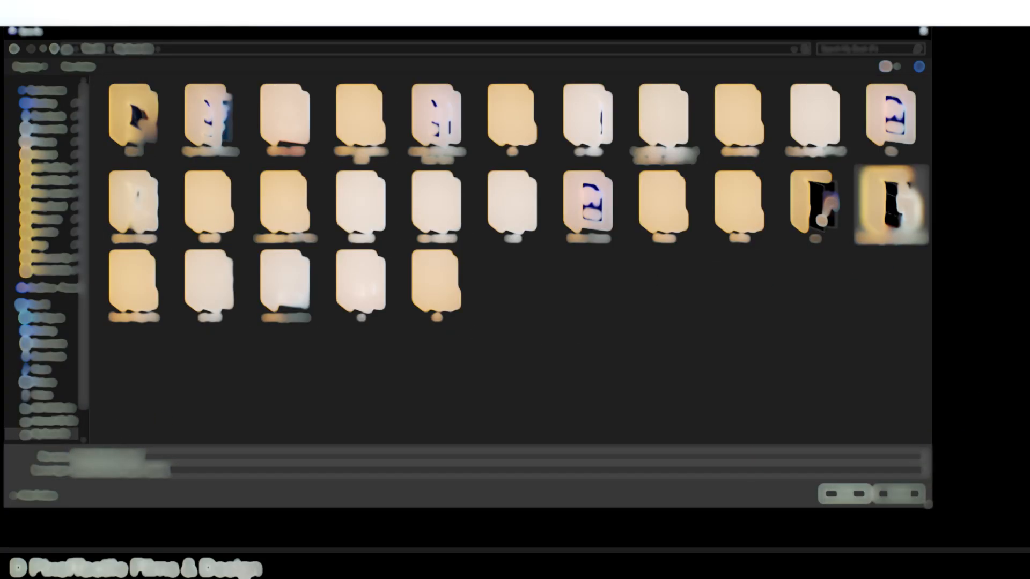
double_click(855, 203)
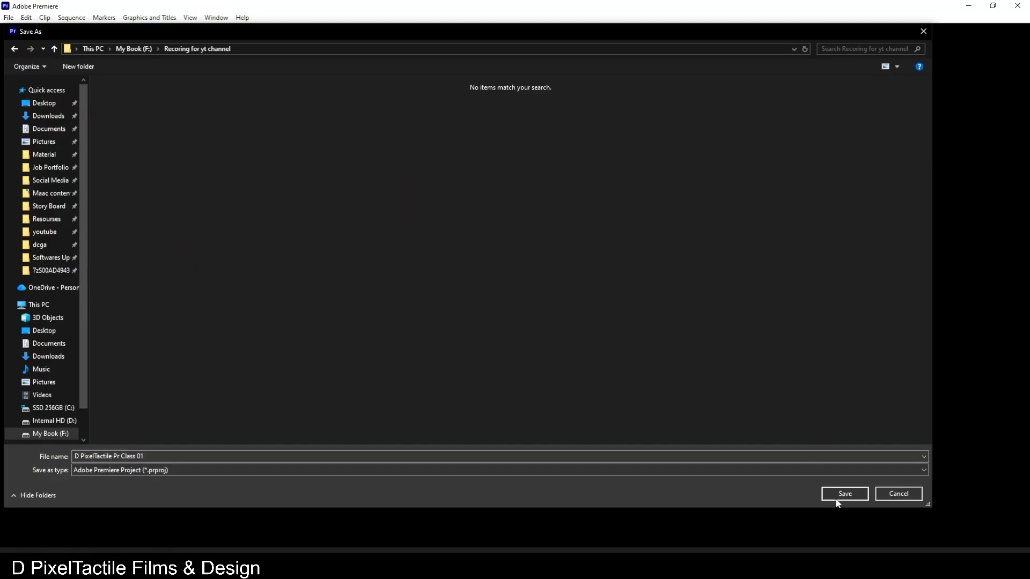
click(837, 494)
click(561, 332)
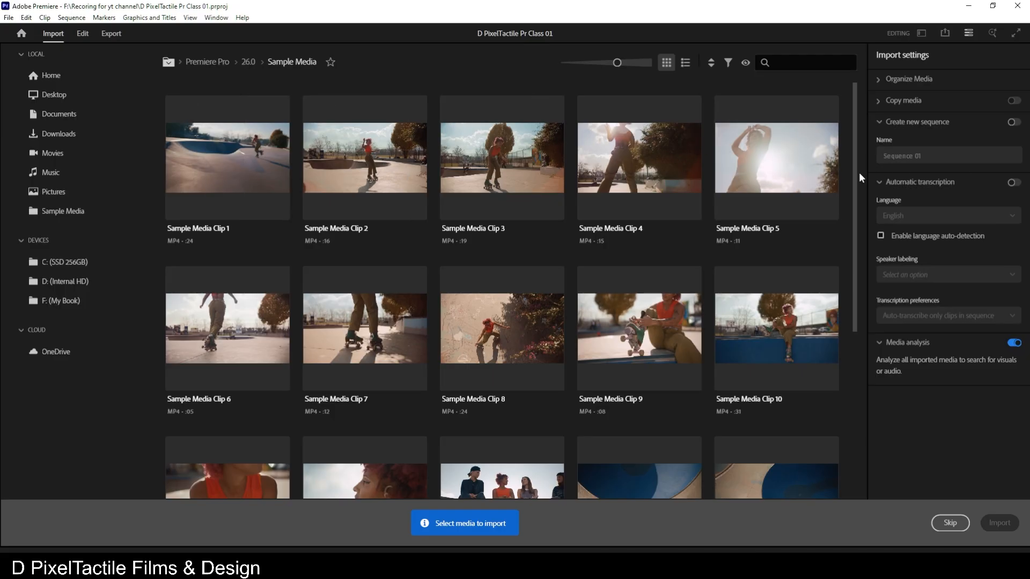
Collapse the expanded import settings, turn off Media analysis, and skip importing media into the new project.
mouse_move(853, 171)
mouse_down()
mouse_move(852, 345)
mouse_move(830, 232)
mouse_move(858, 182)
mouse_up()
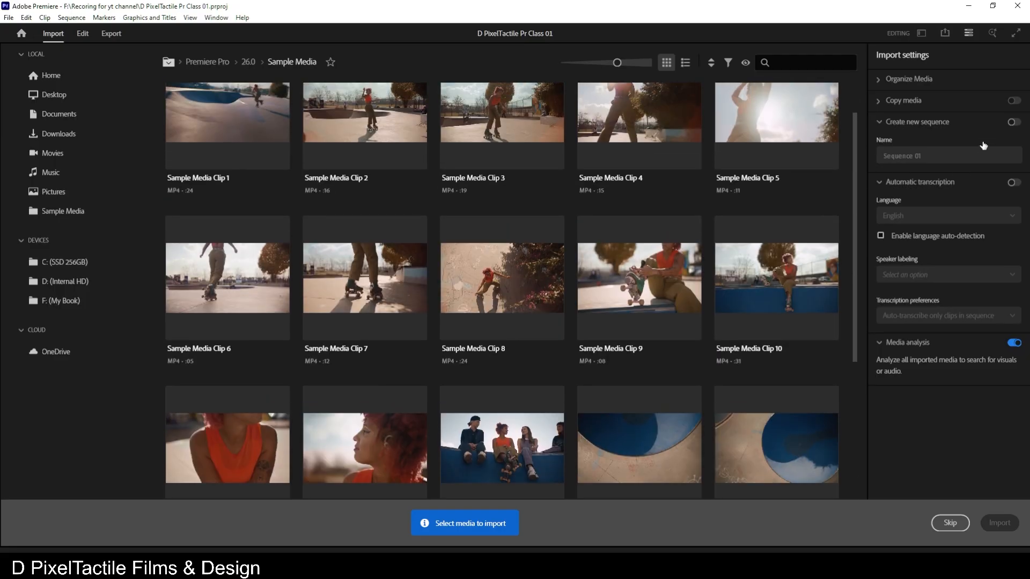
click(878, 122)
click(878, 143)
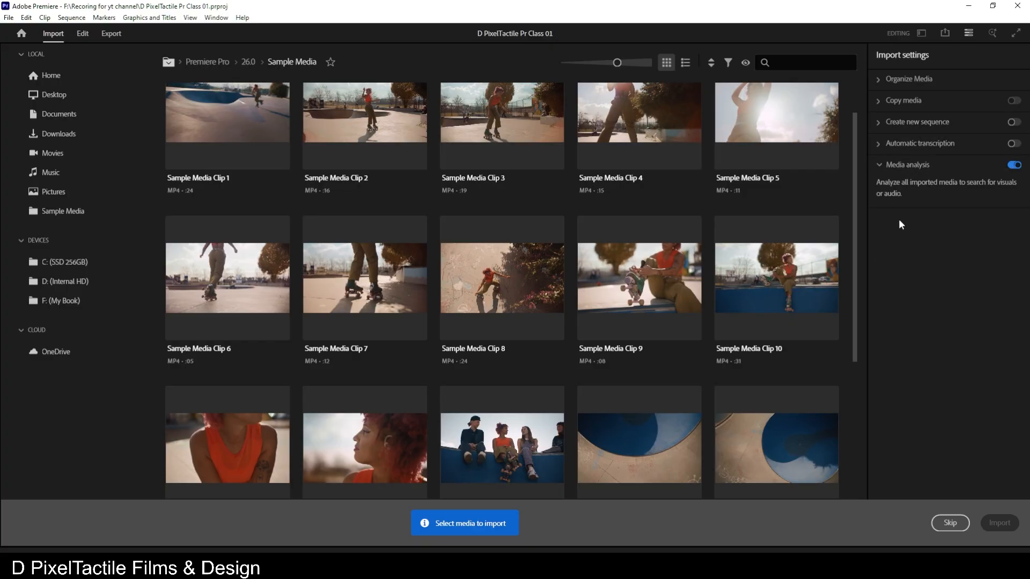
click(879, 167)
click(1014, 167)
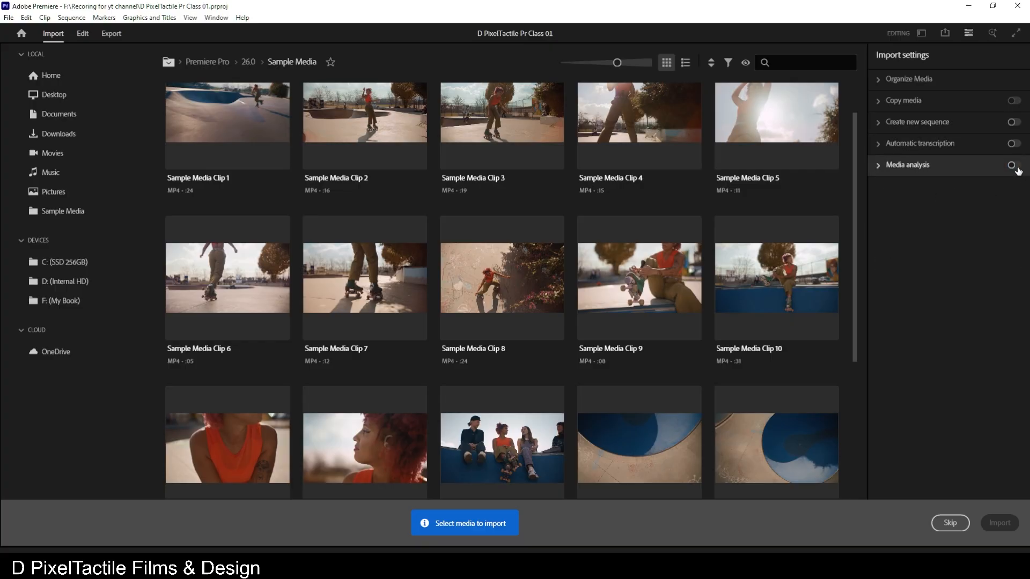
click(950, 523)
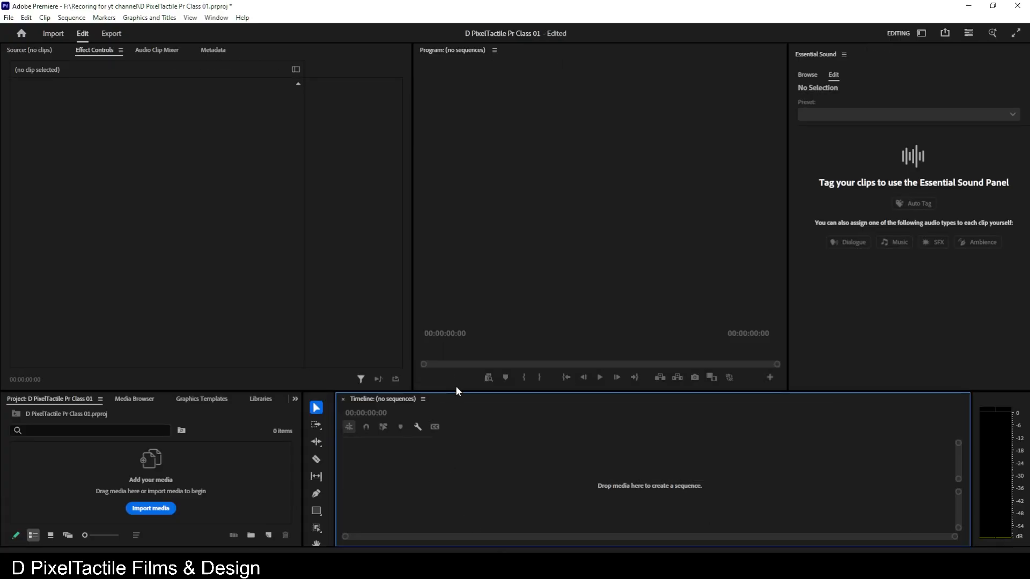
Enlarge the Project and Timeline area upward and show the Source monitor in place of Effect Controls.
drag(453, 391, 451, 333)
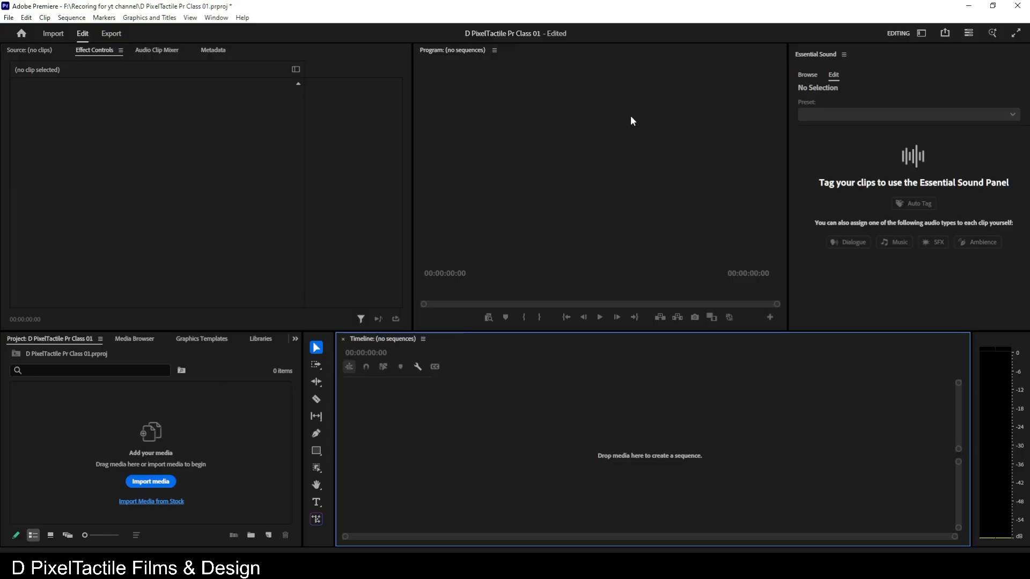
click(26, 50)
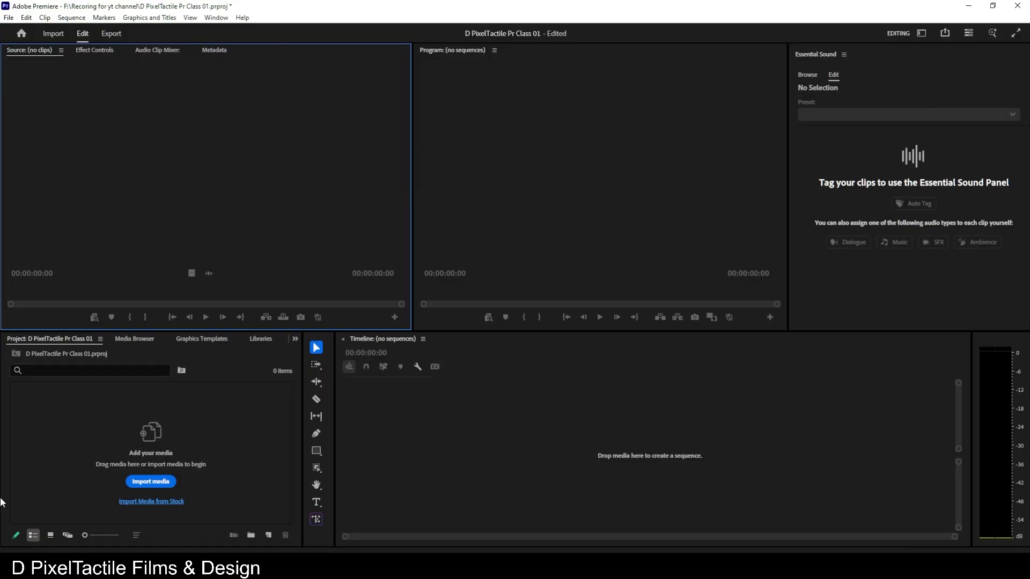
click(136, 338)
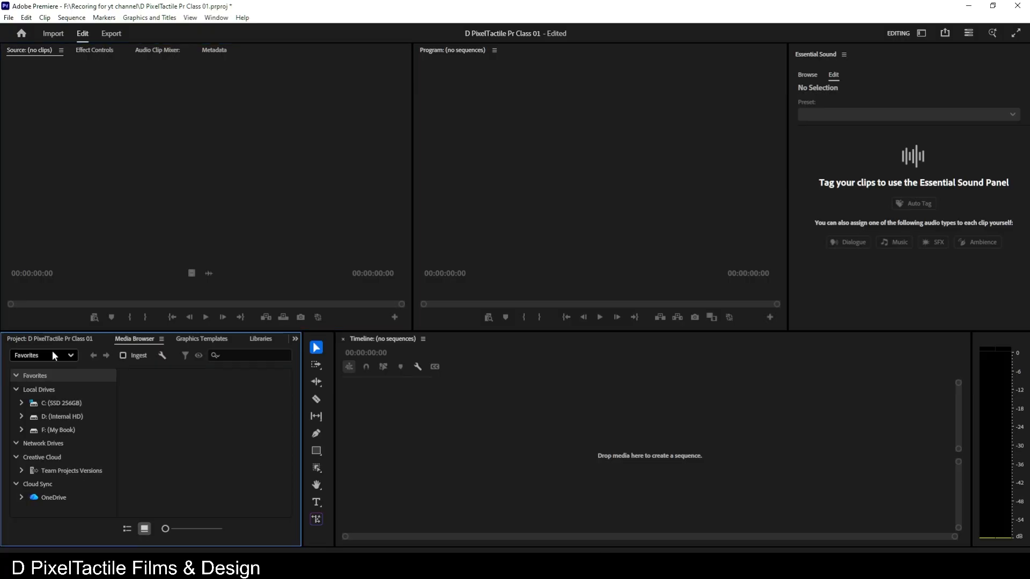
click(40, 340)
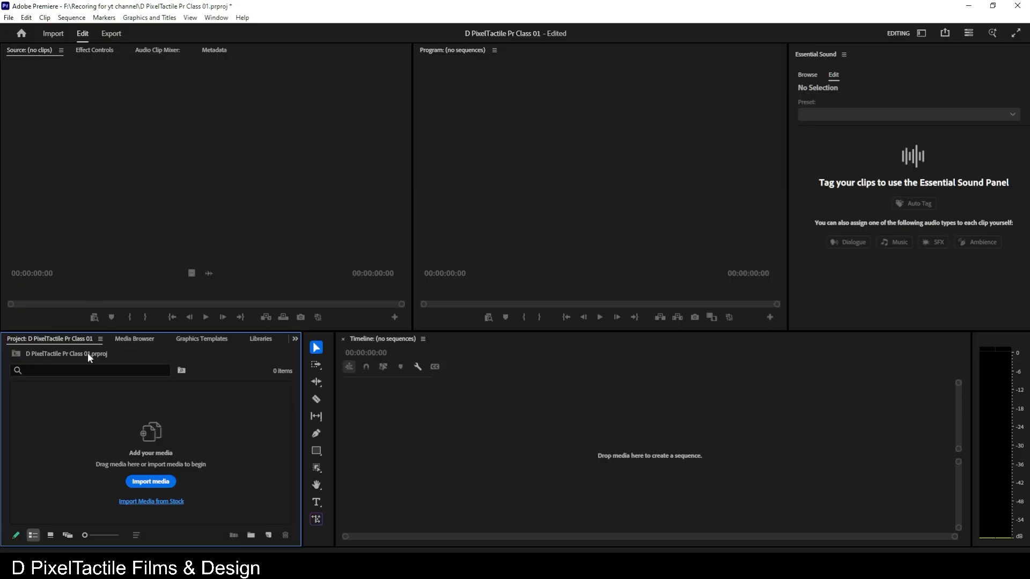
Close the Media Browser, Graphics Templates, Libraries, Info, Effects, Markers and History panels so only Project remains in that group.
right_click(135, 338)
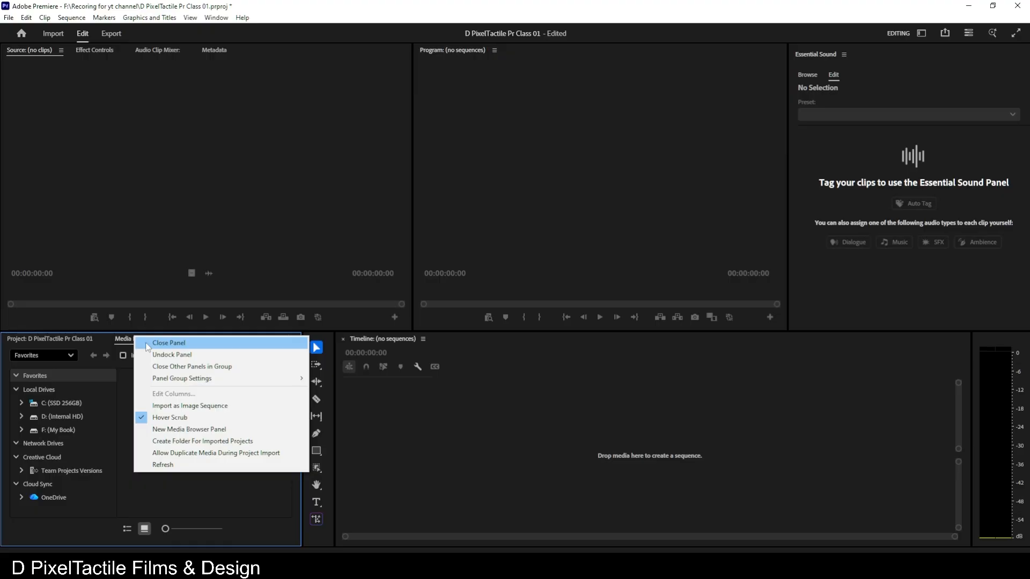
click(147, 343)
right_click(134, 339)
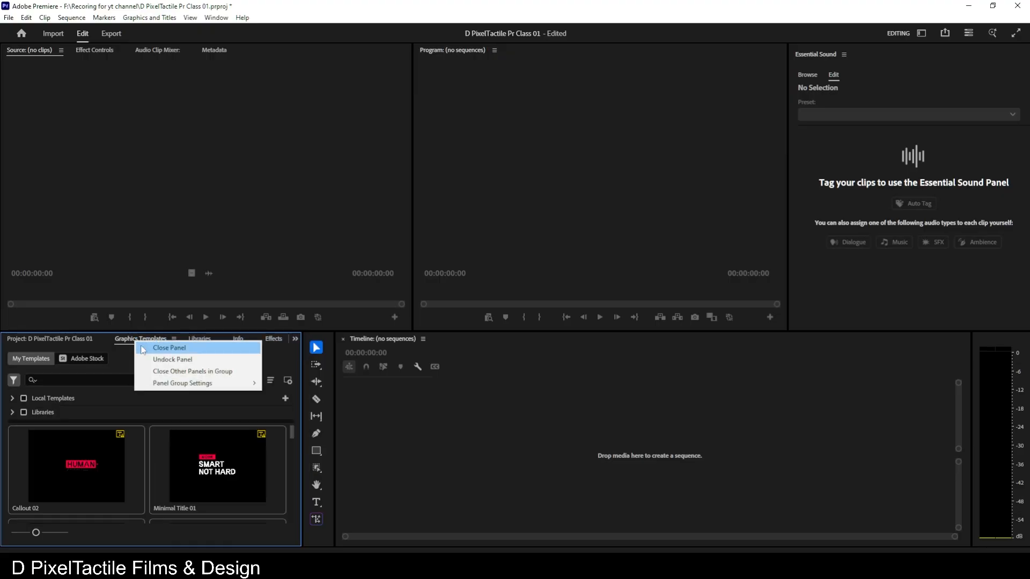
click(169, 101)
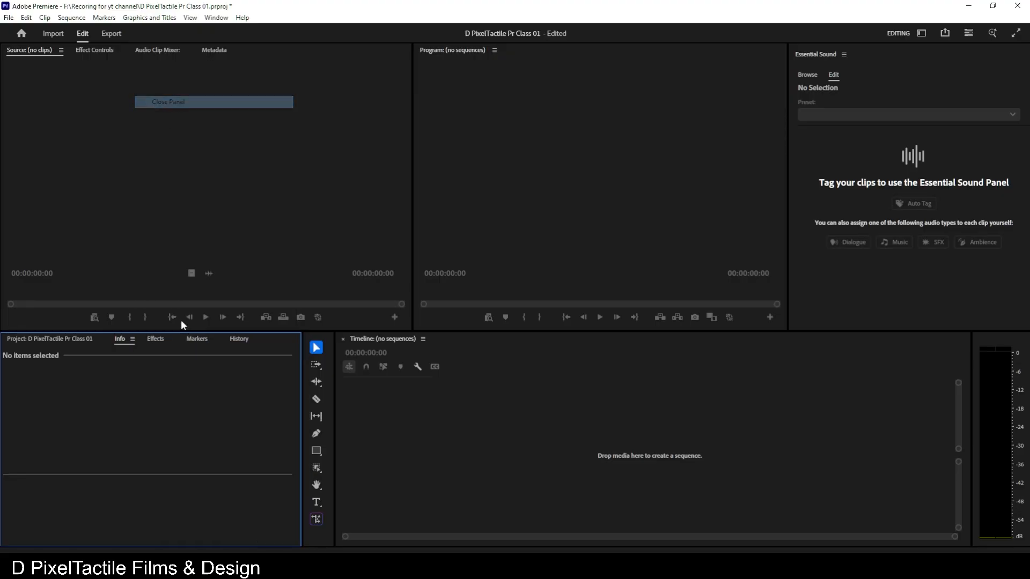
click(133, 340)
click(143, 341)
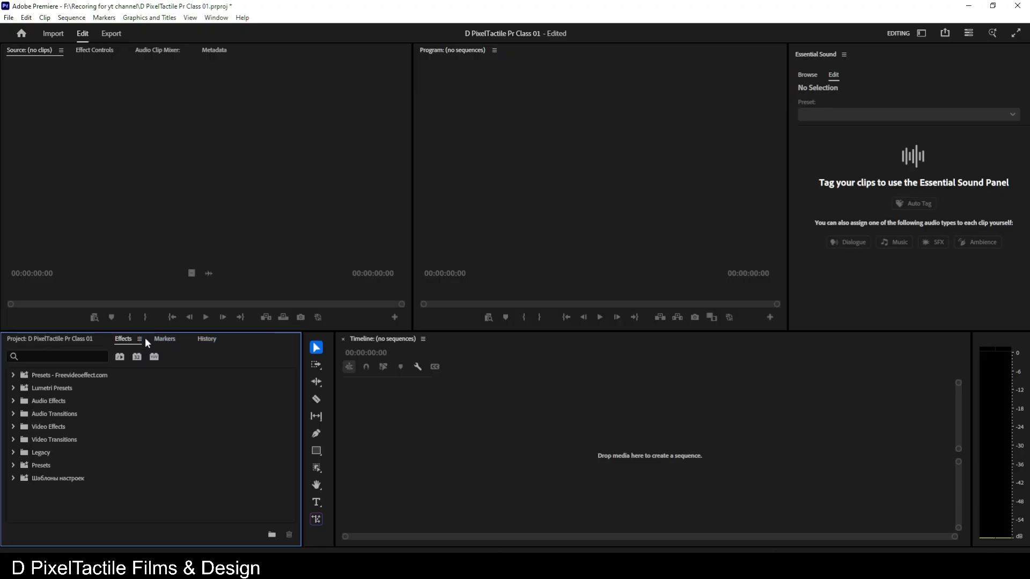
click(142, 339)
click(167, 341)
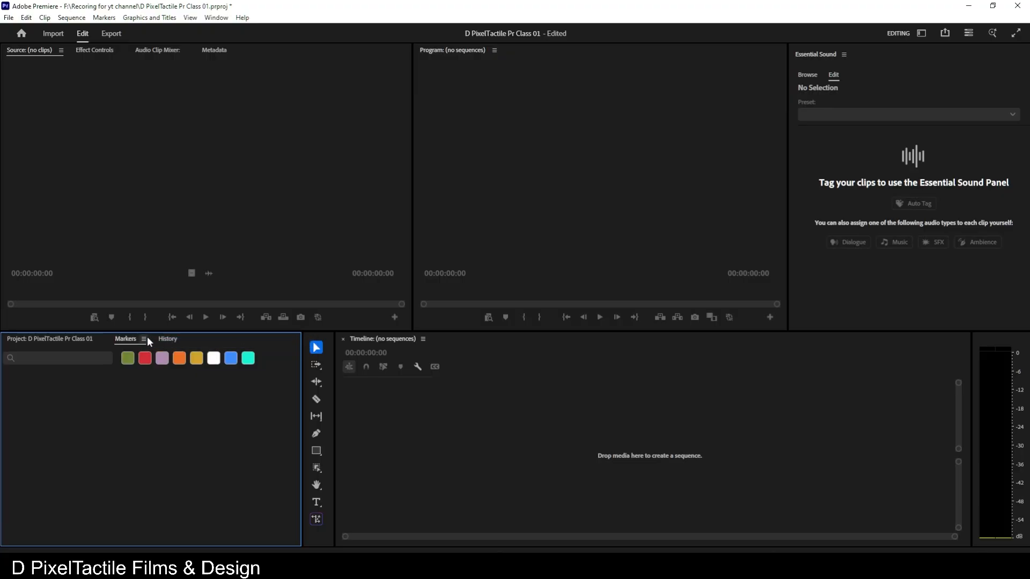
click(144, 340)
click(150, 347)
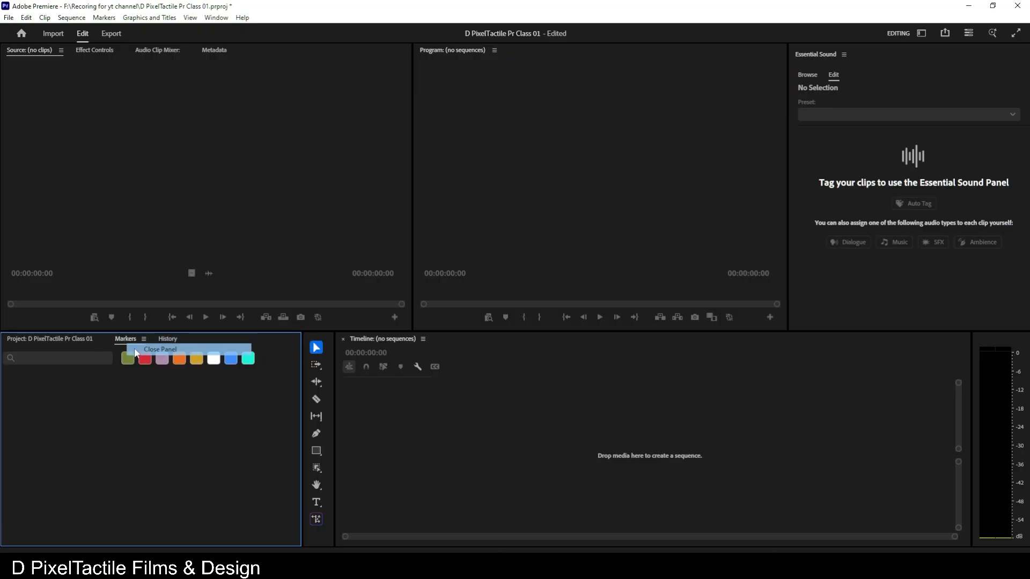
right_click(127, 341)
click(144, 347)
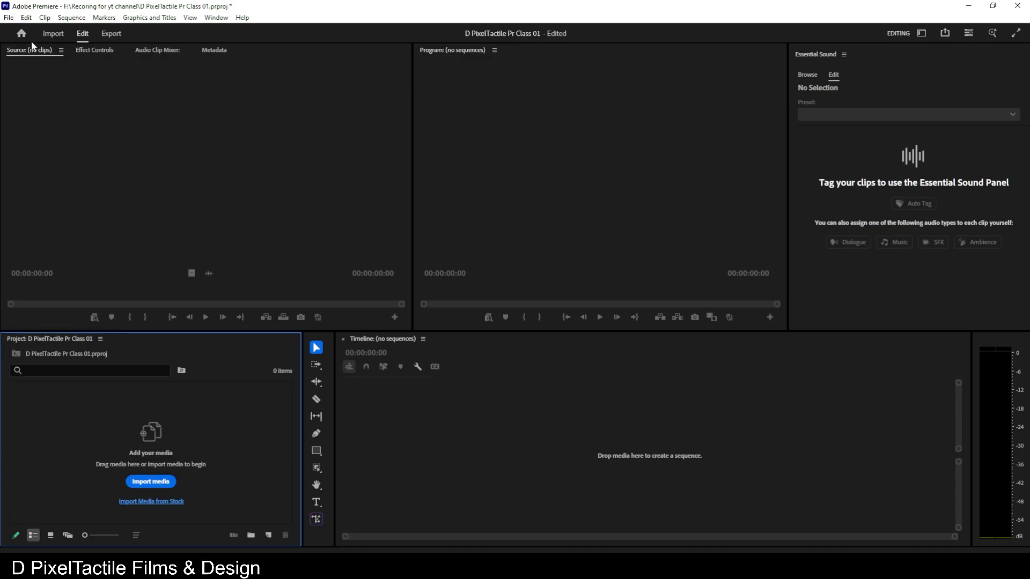
Close the Audio Clip Mixer, Metadata and Essential Sound panels and widen the Program monitor.
right_click(144, 51)
click(154, 59)
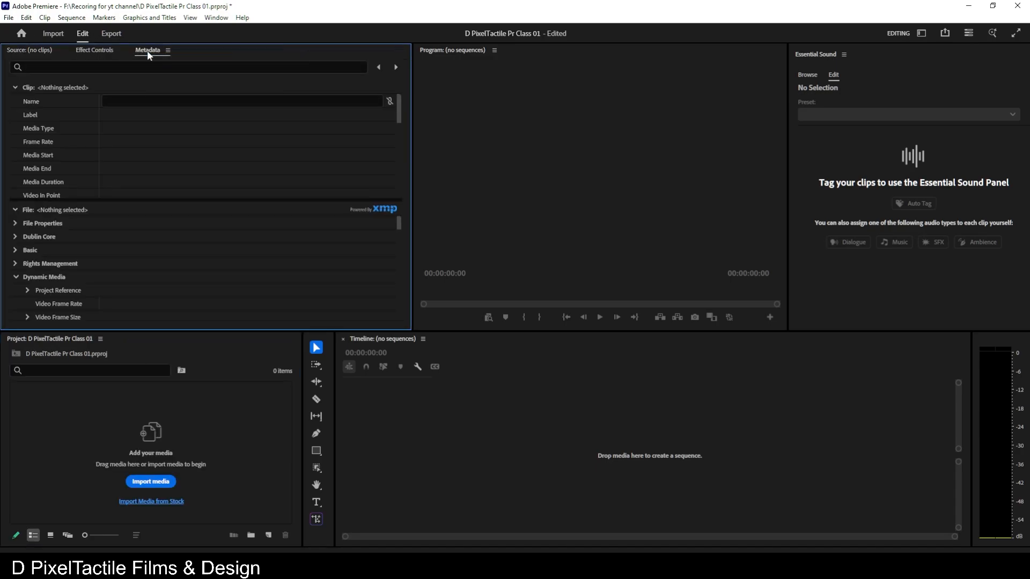
right_click(146, 50)
click(156, 59)
right_click(819, 53)
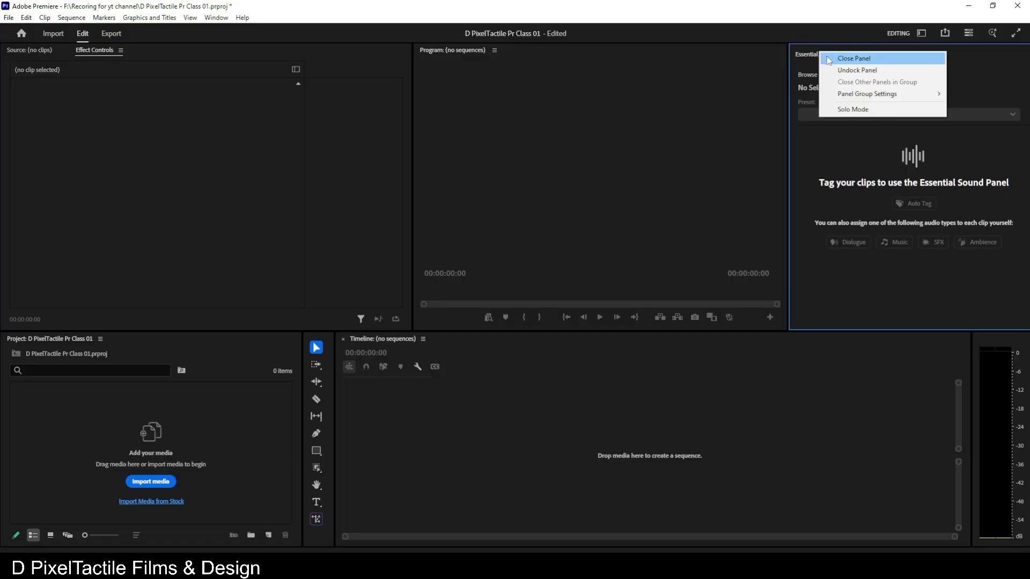
click(827, 59)
drag(538, 217, 370, 218)
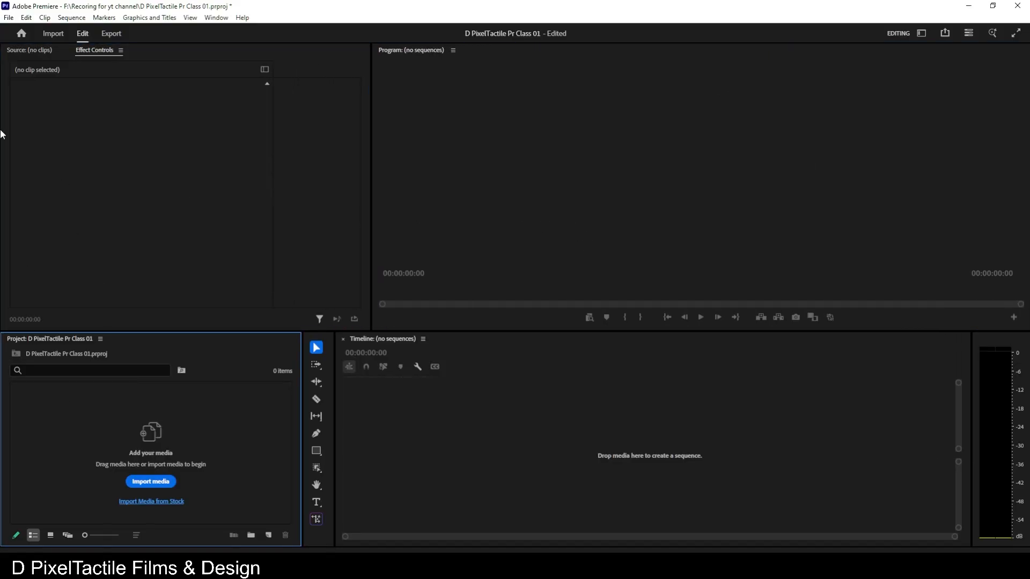
Bring the Source monitor in front of Effect Controls and make the Project and Timeline area taller.
click(27, 50)
click(99, 51)
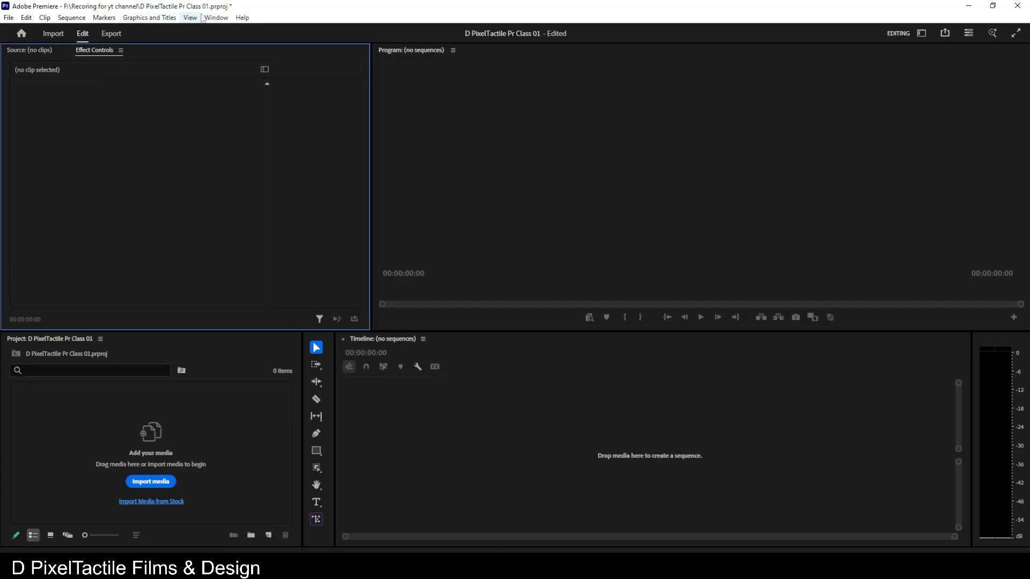
click(427, 53)
click(439, 413)
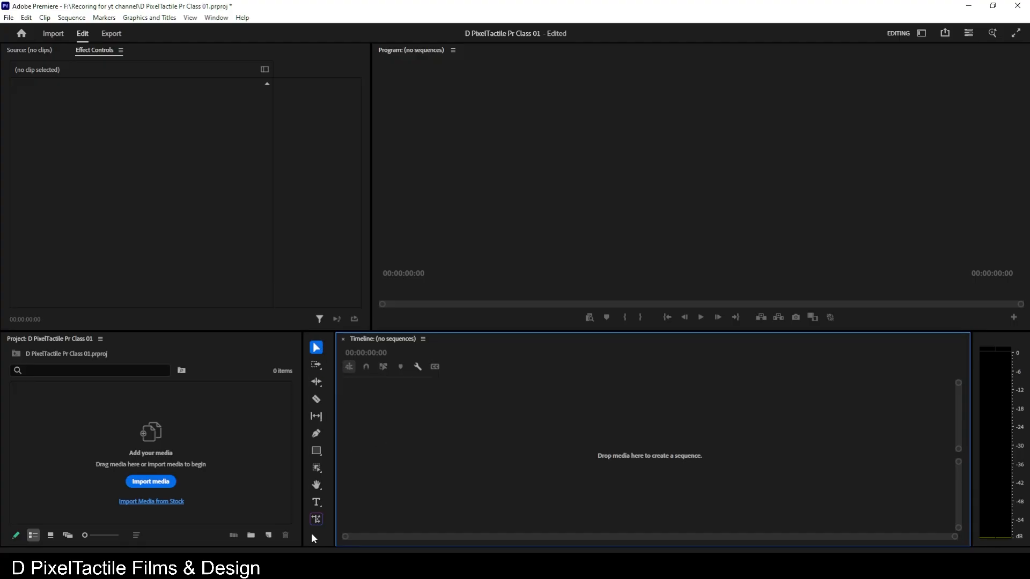
click(210, 428)
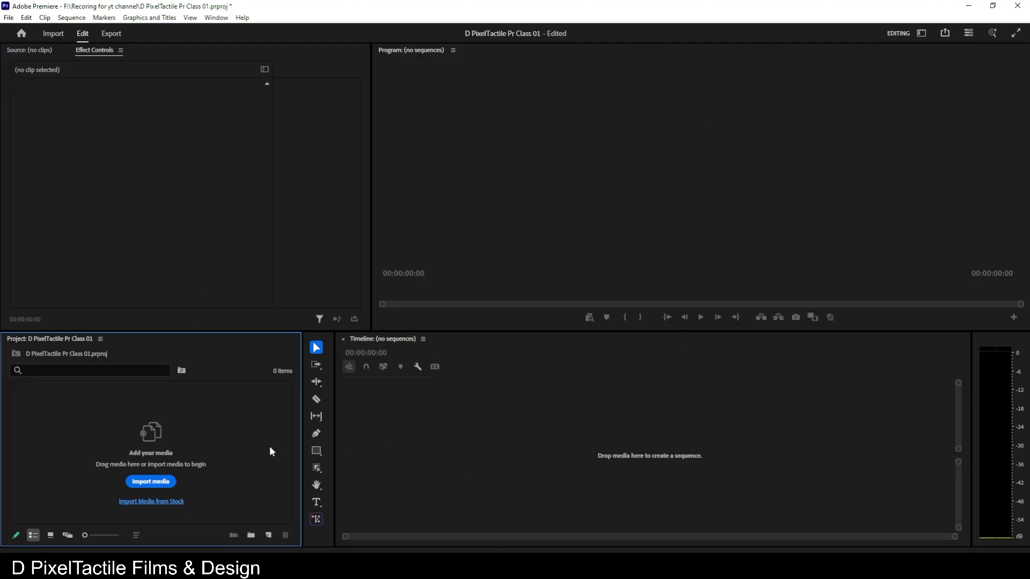
click(42, 51)
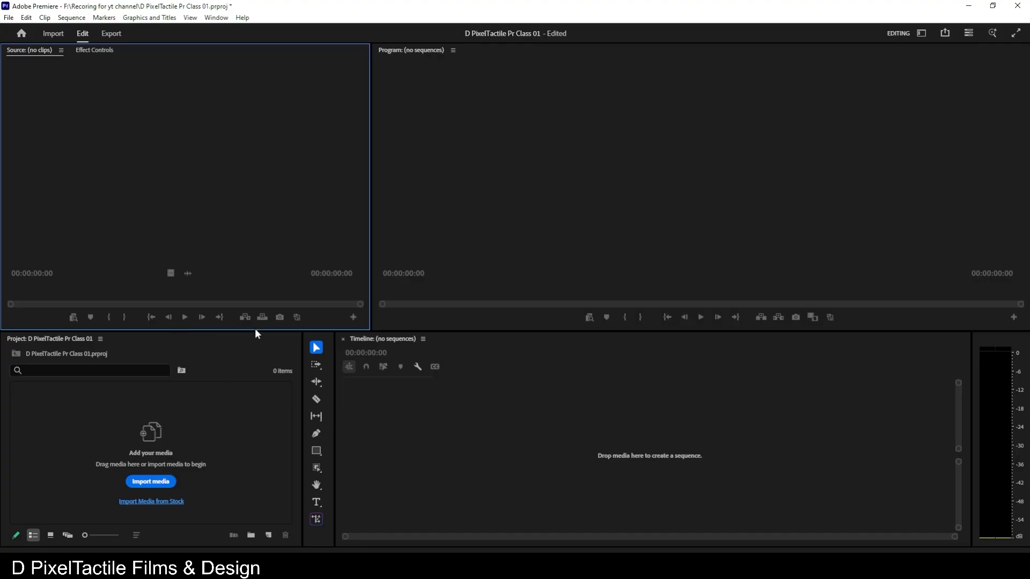
drag(256, 328, 253, 292)
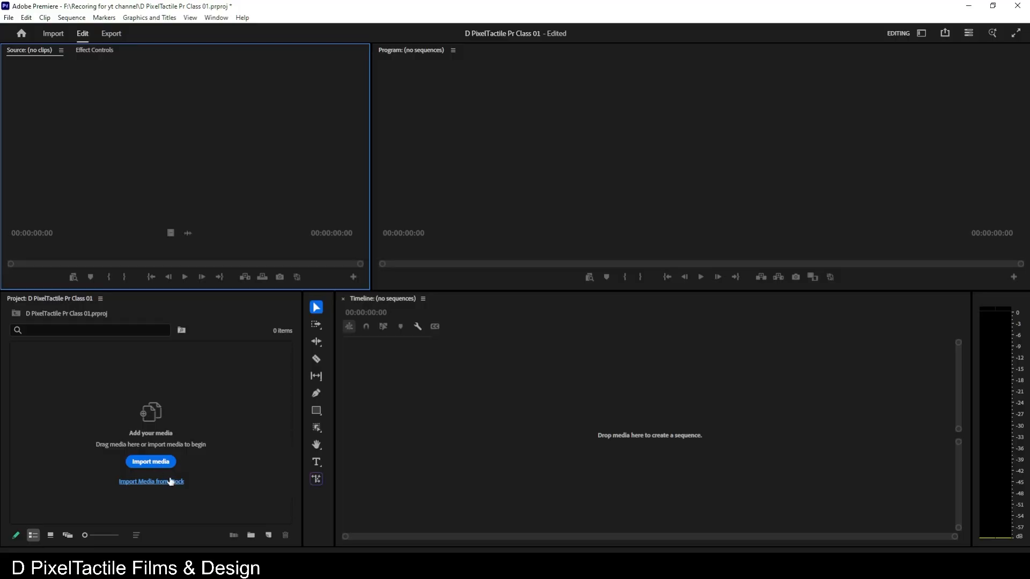
right_click(211, 409)
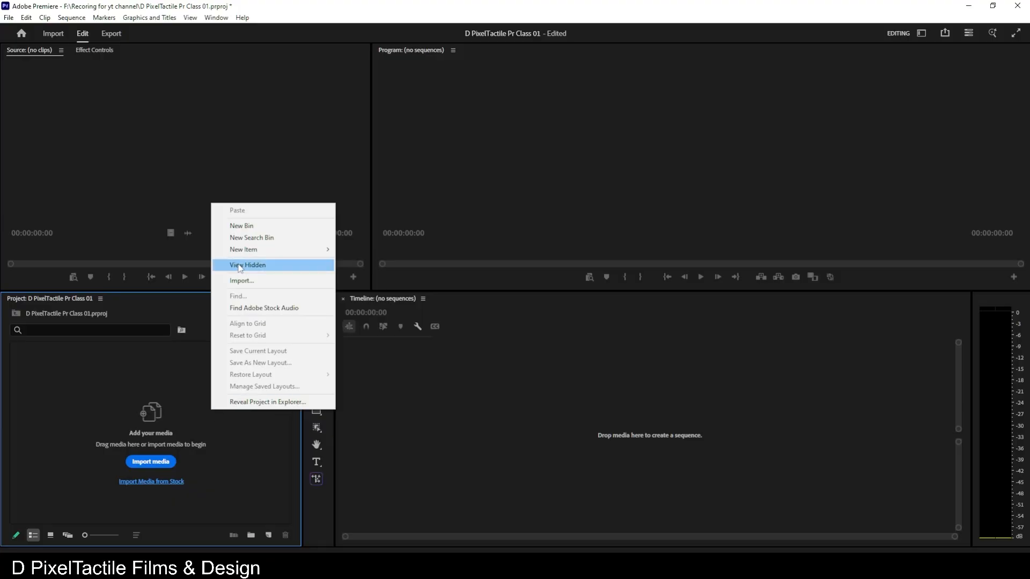
click(241, 280)
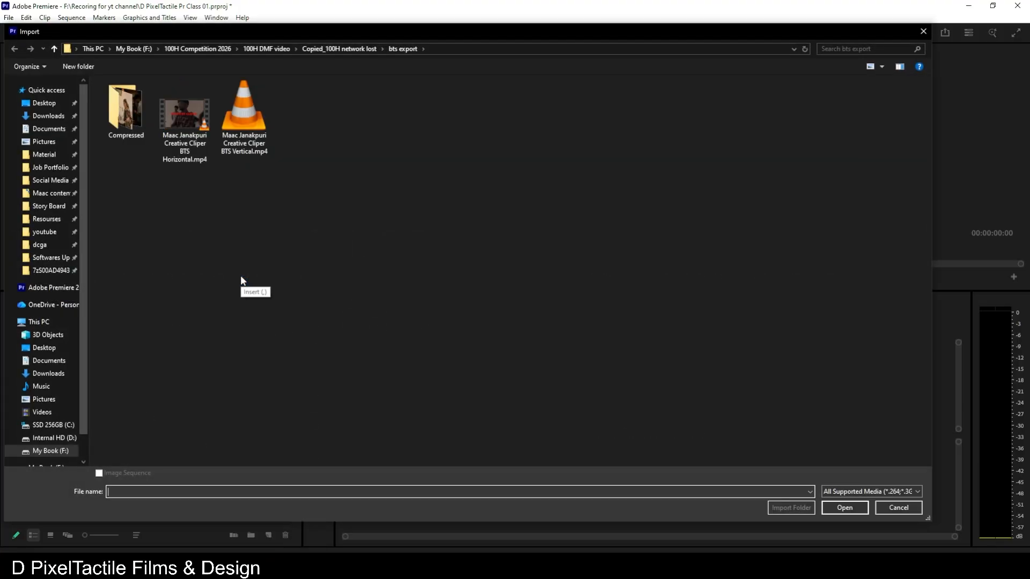
click(898, 508)
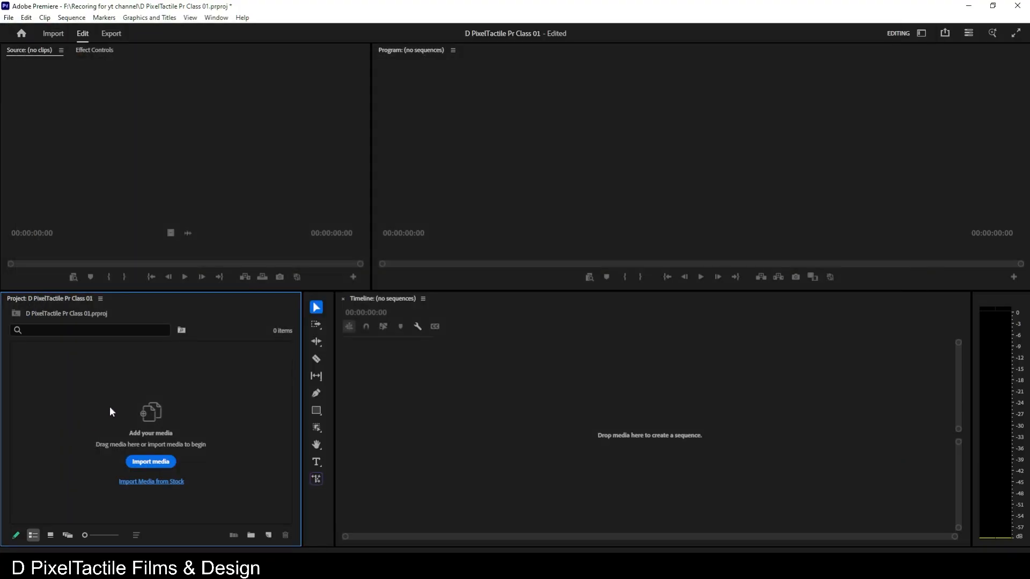
double_click(115, 383)
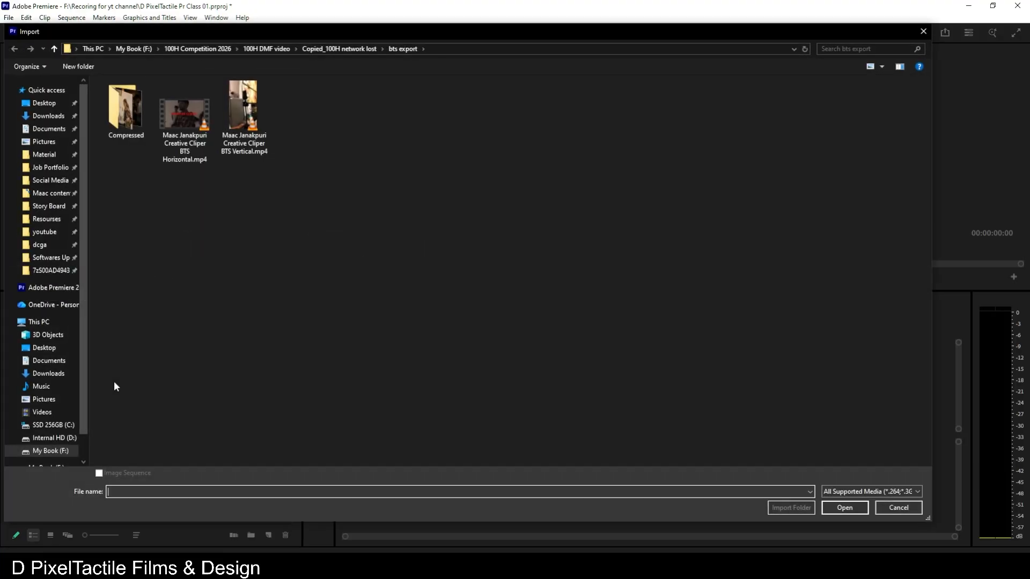
click(894, 508)
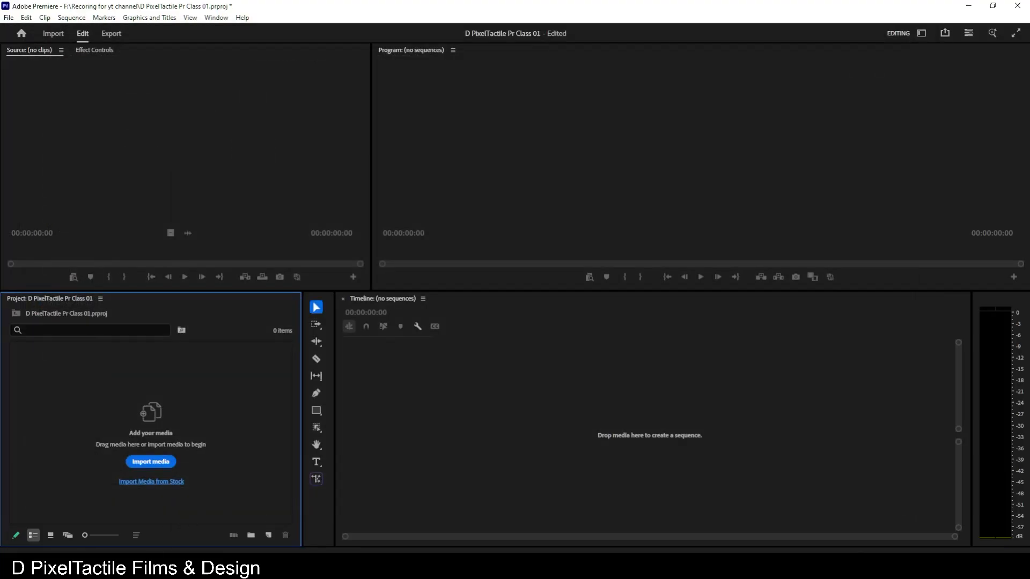
Switch to File Explorer and browse the Car and CC folders inside Pr Pro for footage.
key(alt+Tab)
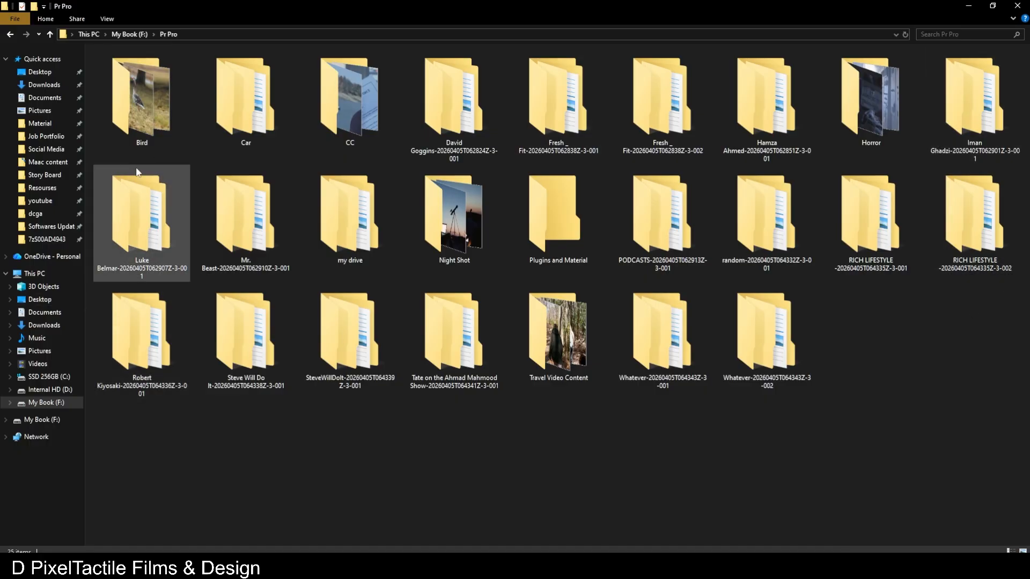
double_click(248, 122)
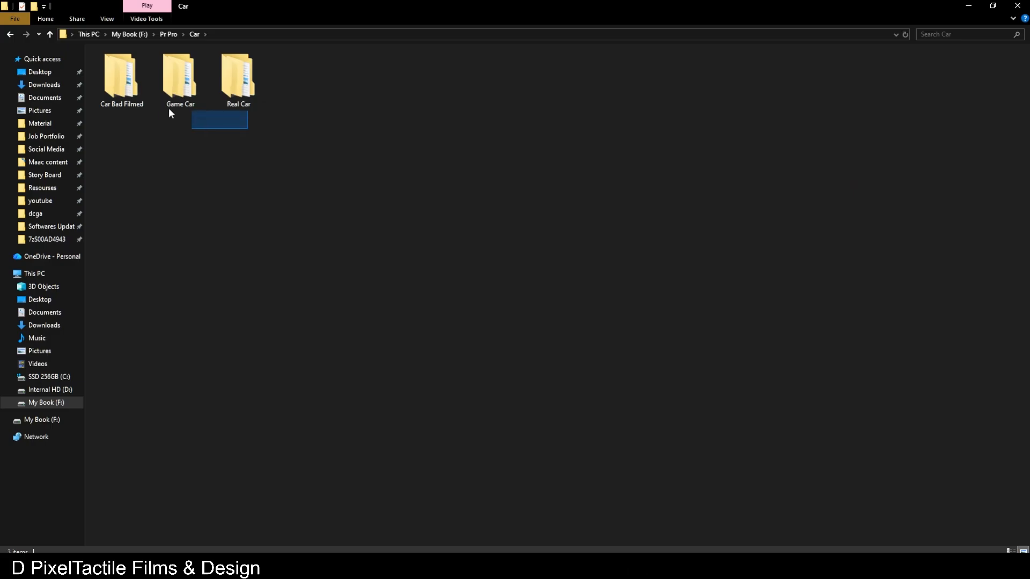
click(168, 34)
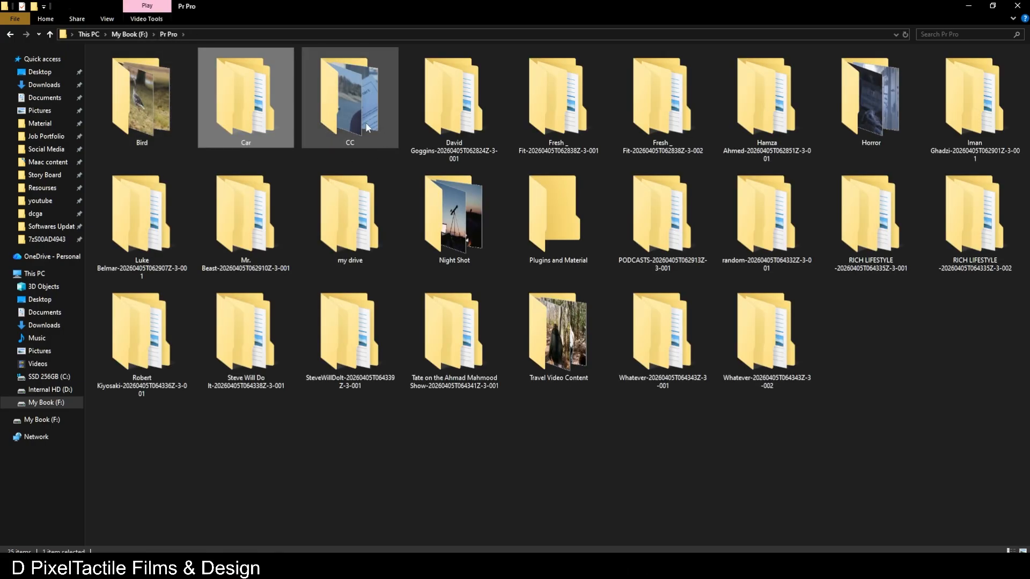
double_click(352, 124)
drag(713, 138, 163, 41)
click(169, 37)
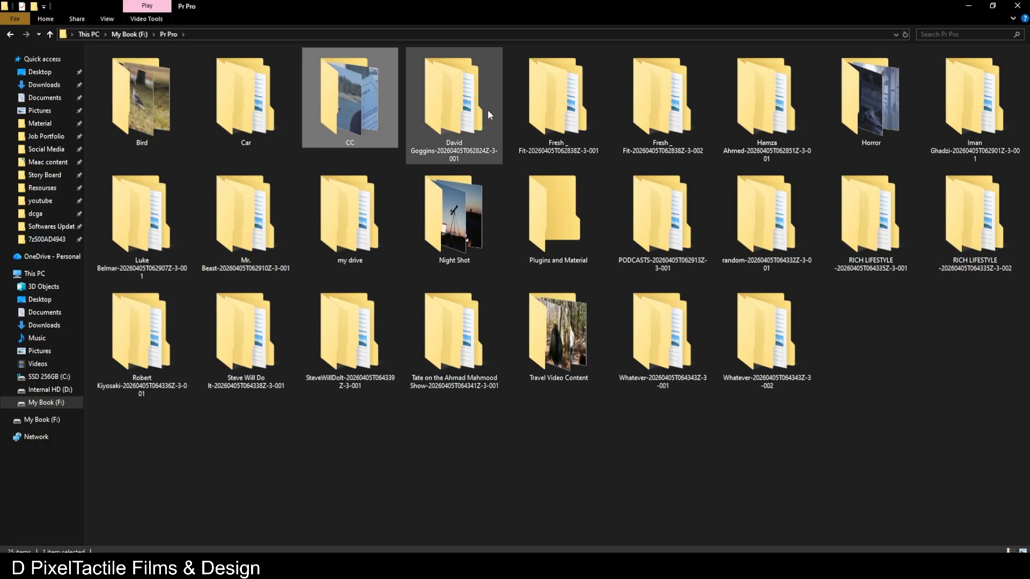
Import CC FOOTAGE Angle 01, Angle 02 and Drone from the CC folder into the Premiere project.
double_click(345, 116)
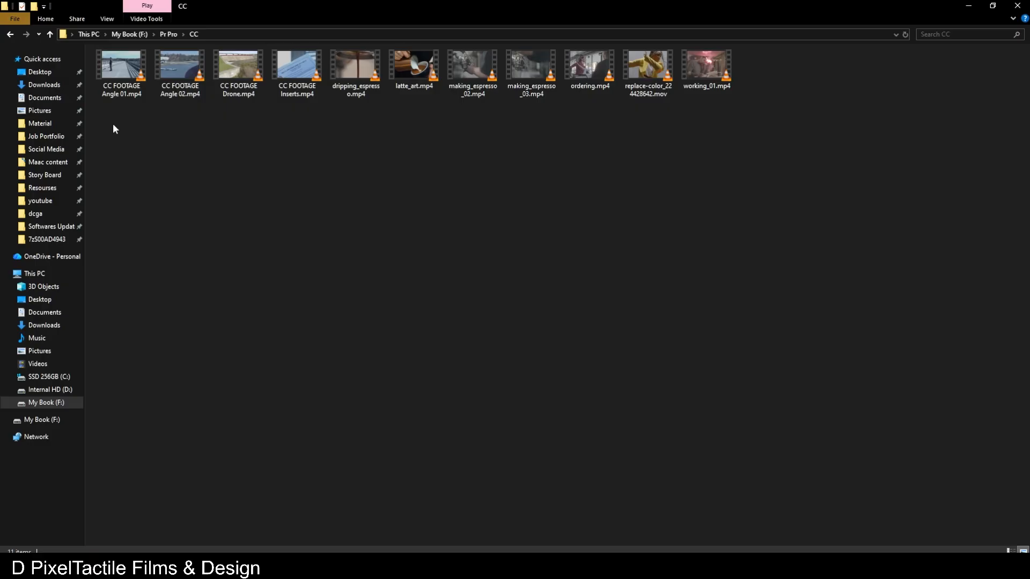
drag(112, 124, 176, 452)
click(272, 141)
drag(130, 413, 263, 411)
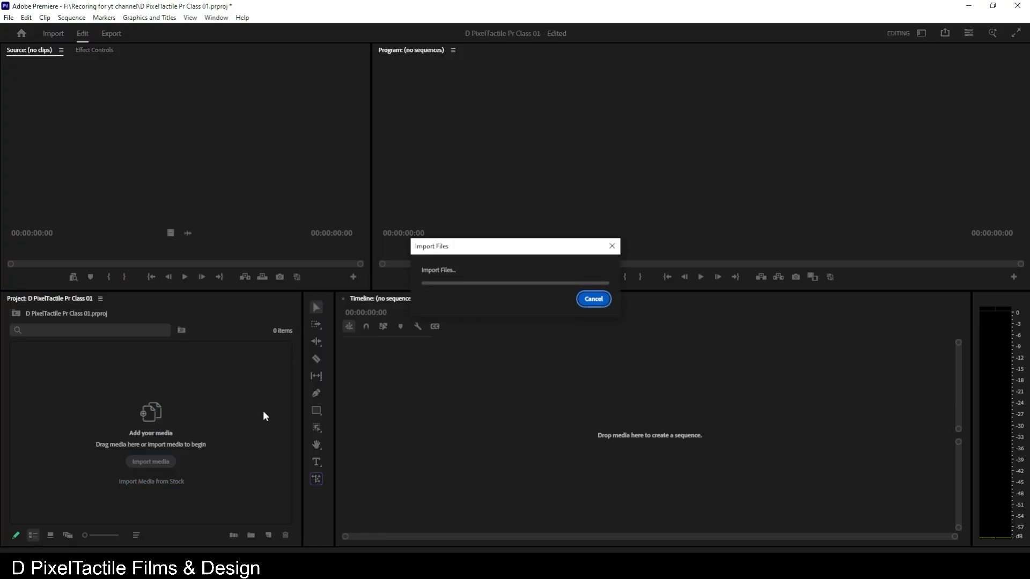
drag(53, 429, 70, 333)
click(77, 422)
drag(78, 423, 87, 352)
click(136, 468)
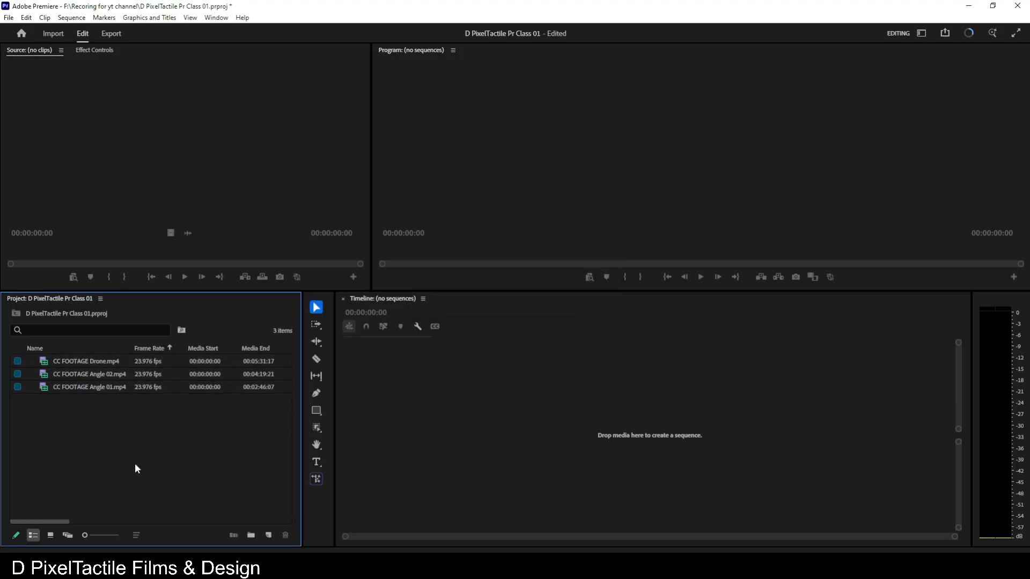
Import the whole Bird folder from Pr Pro into the project and check the clips in its bin.
click(170, 563)
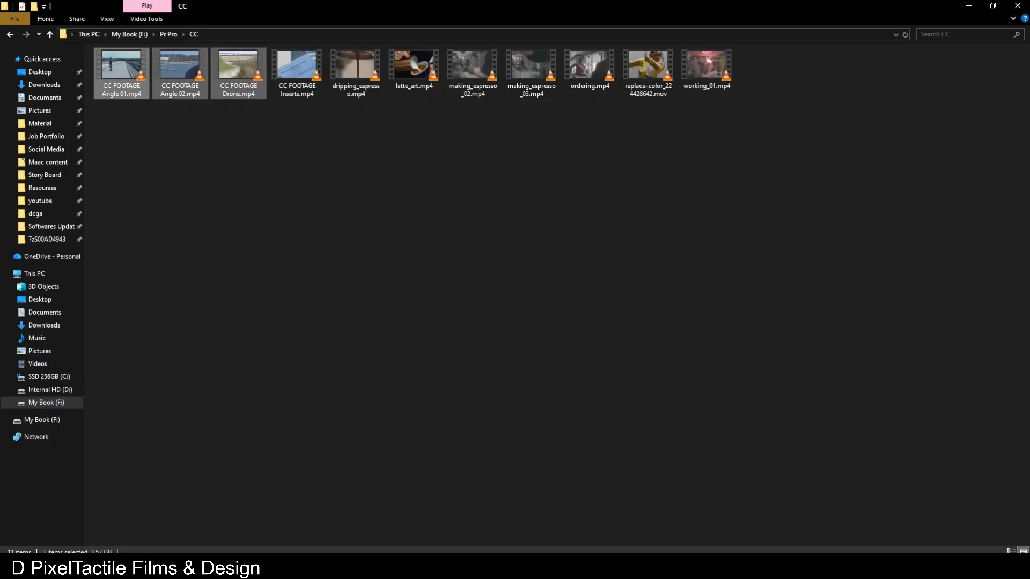
click(168, 35)
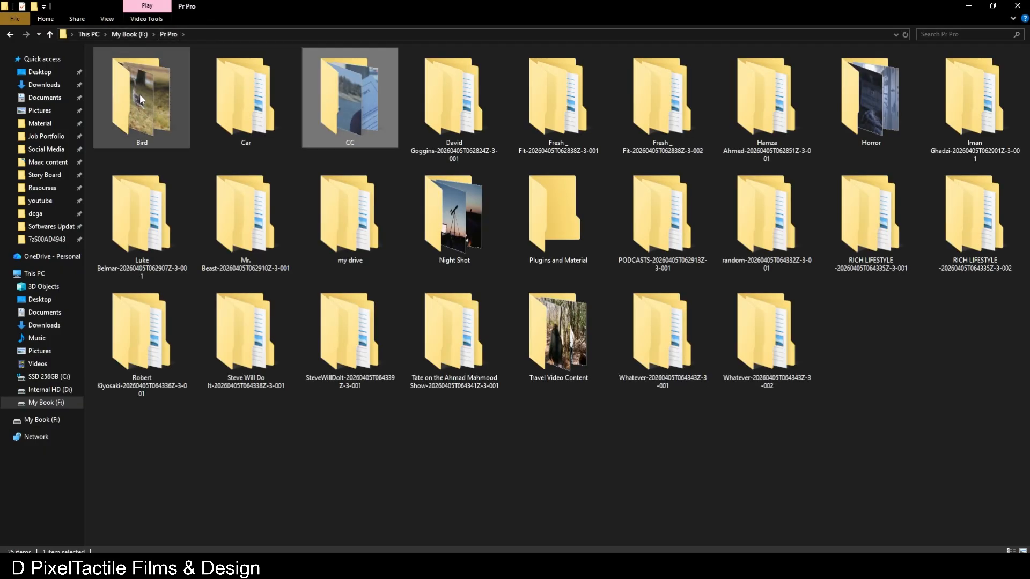
click(141, 99)
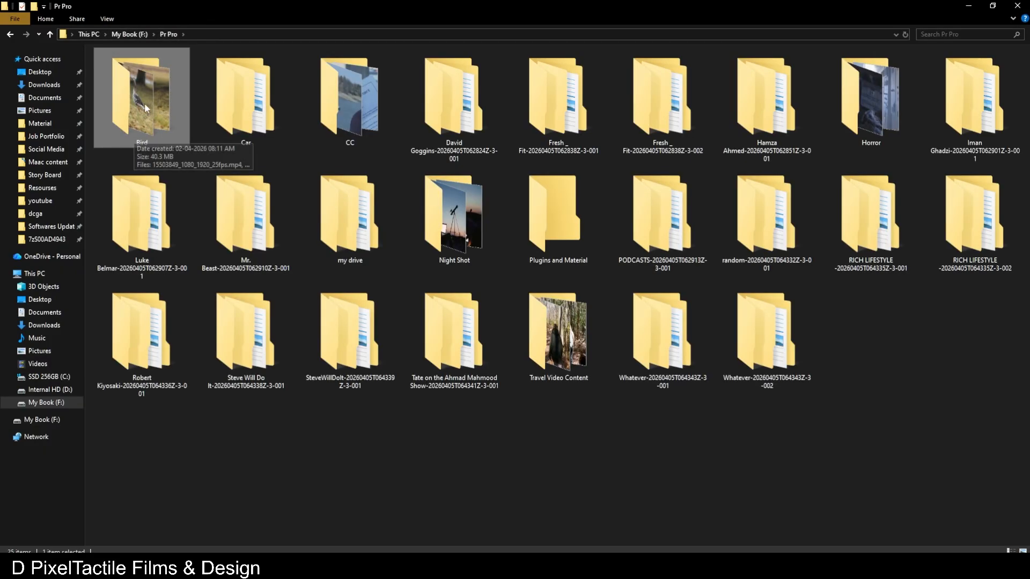
drag(122, 103, 119, 460)
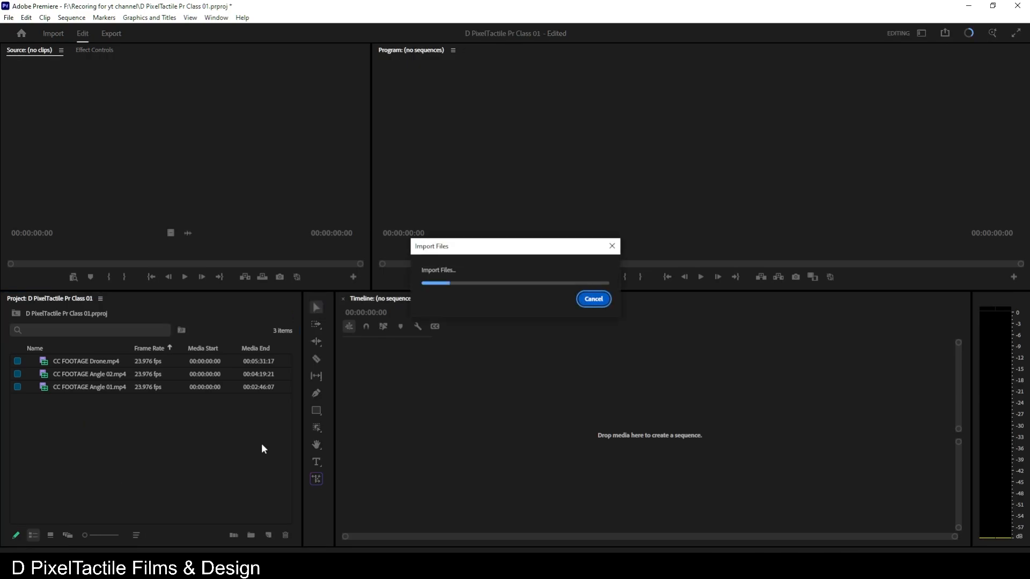
click(31, 360)
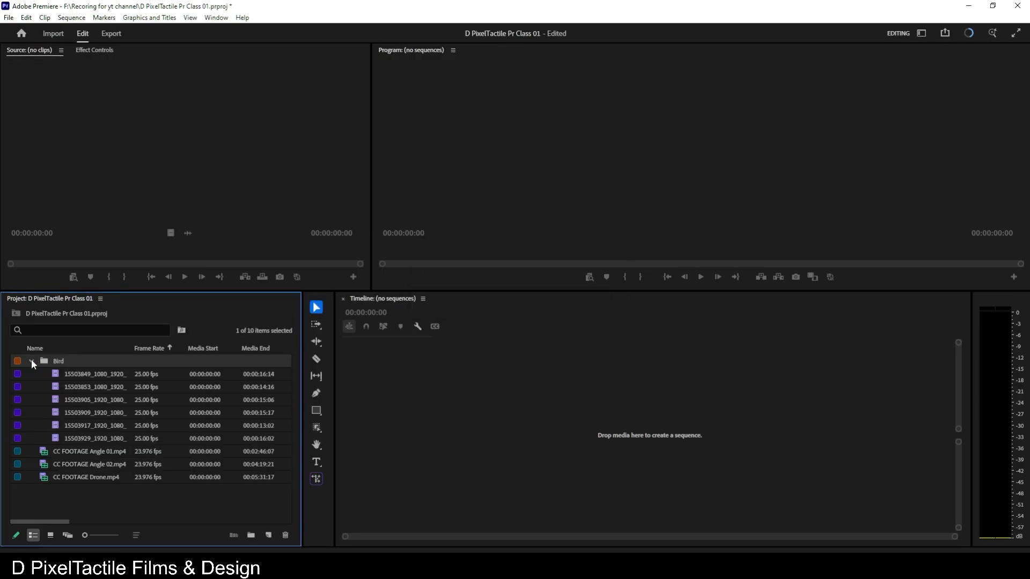
click(31, 361)
Widen the Name column of the project's media list.
click(57, 361)
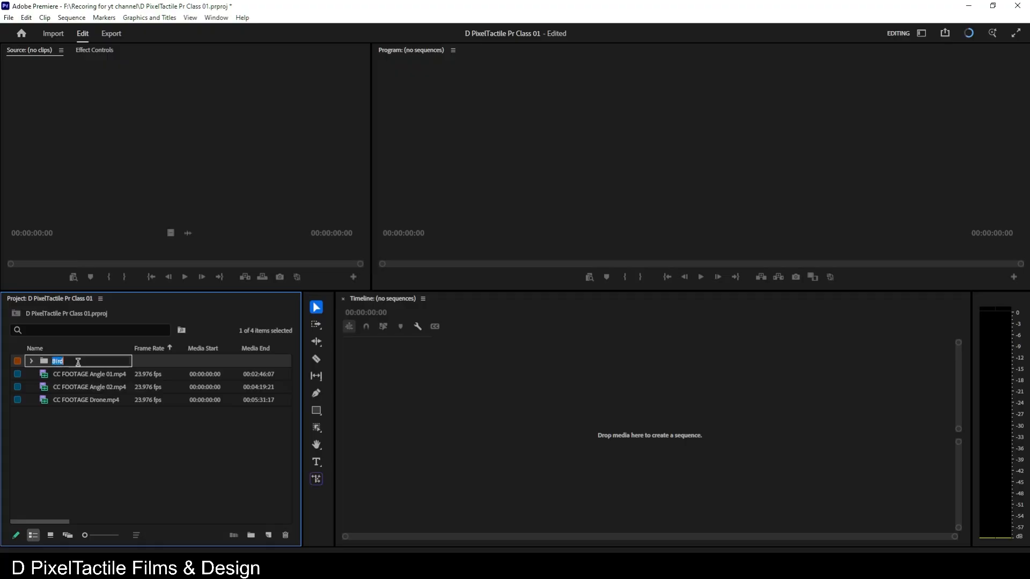
click(80, 361)
click(91, 423)
click(91, 362)
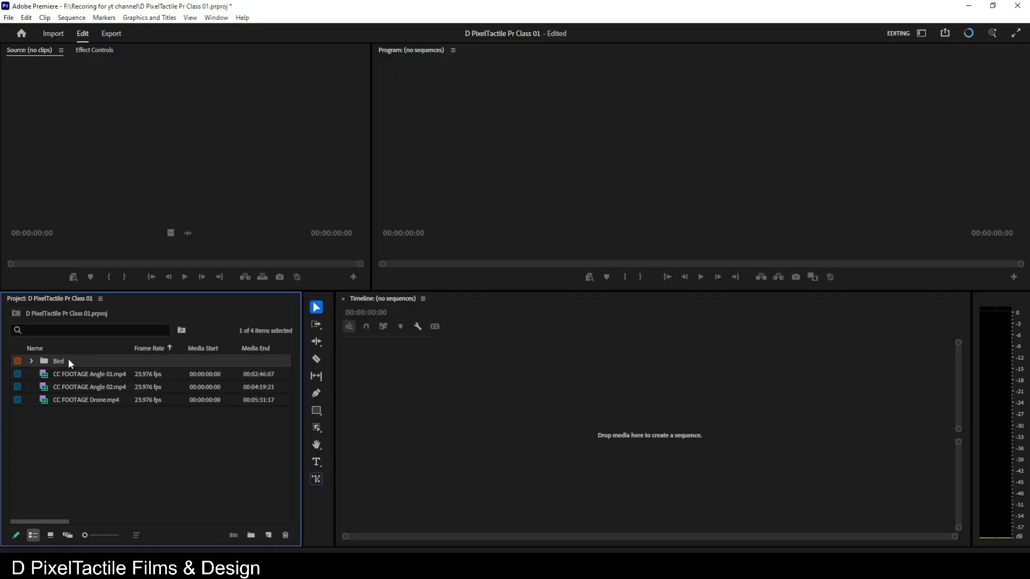
click(73, 373)
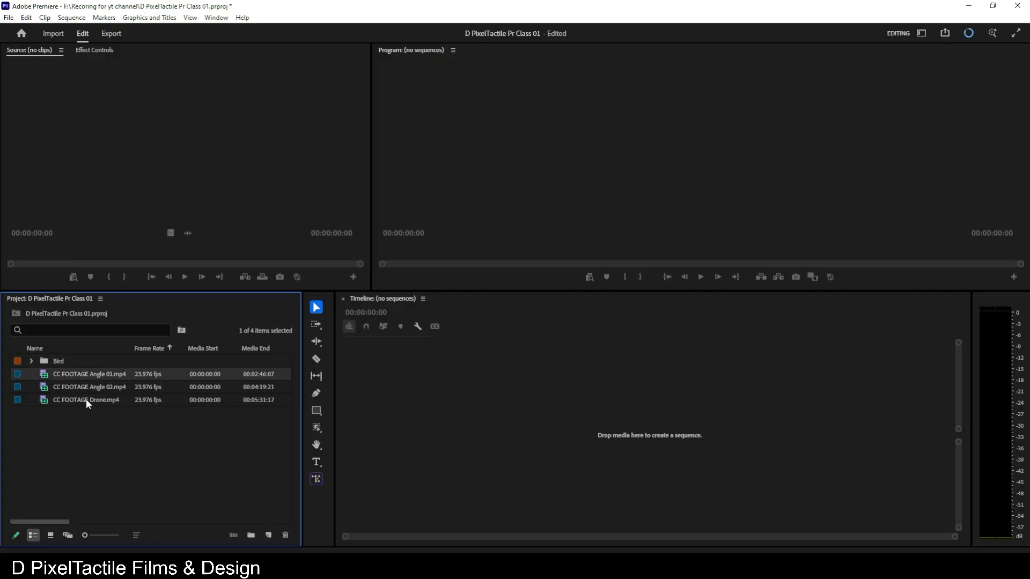
click(108, 420)
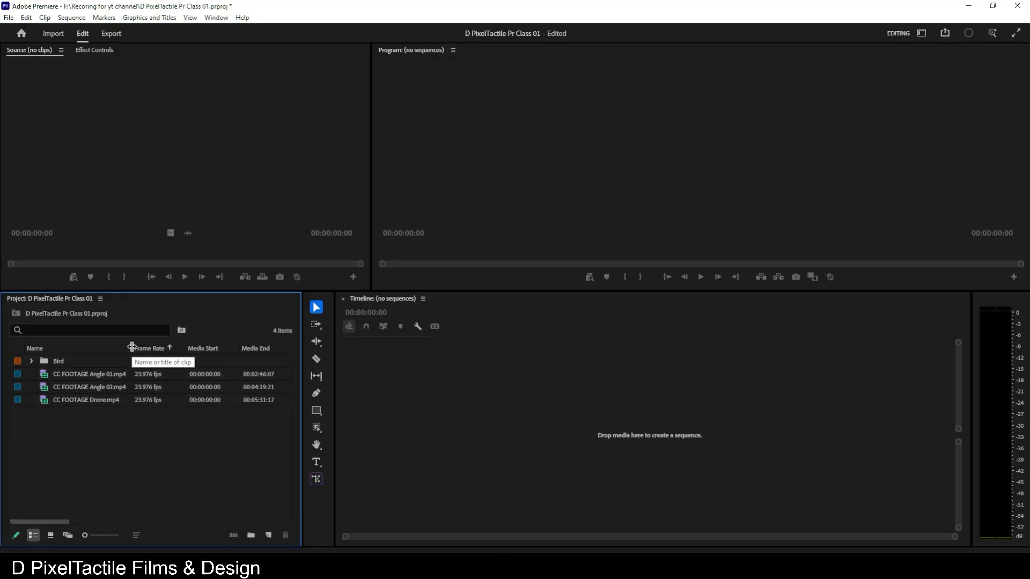
drag(132, 348, 167, 347)
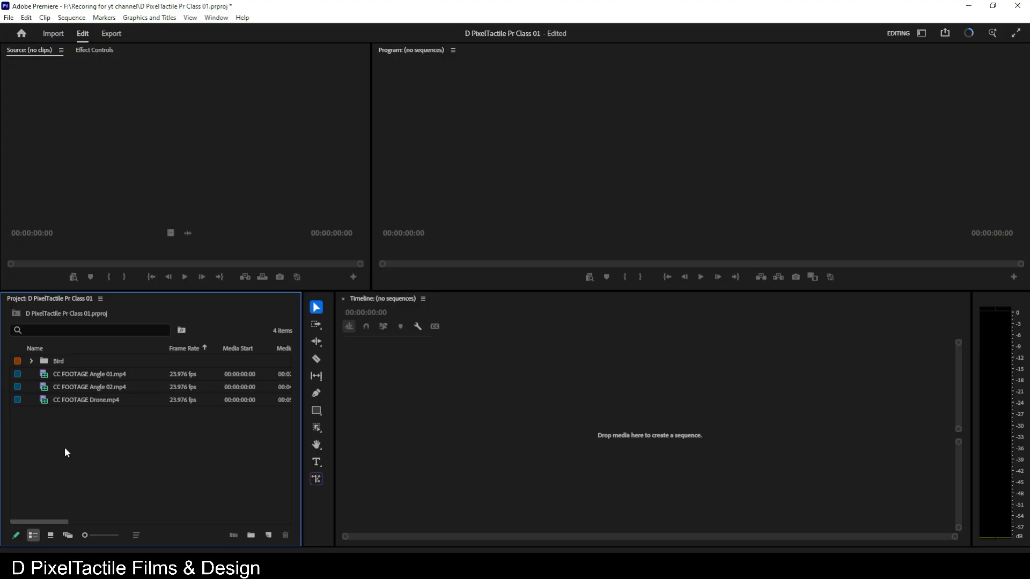
Create a bin named CC, move the three CC FOOTAGE clips into it and collapse it.
click(251, 536)
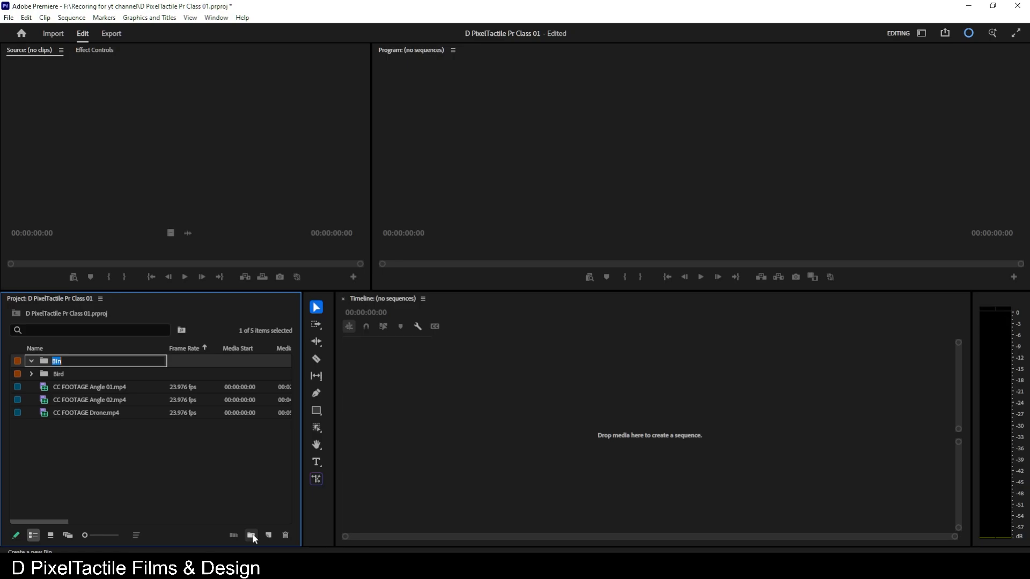
text(cc)
click(67, 464)
drag(98, 427, 57, 361)
click(33, 361)
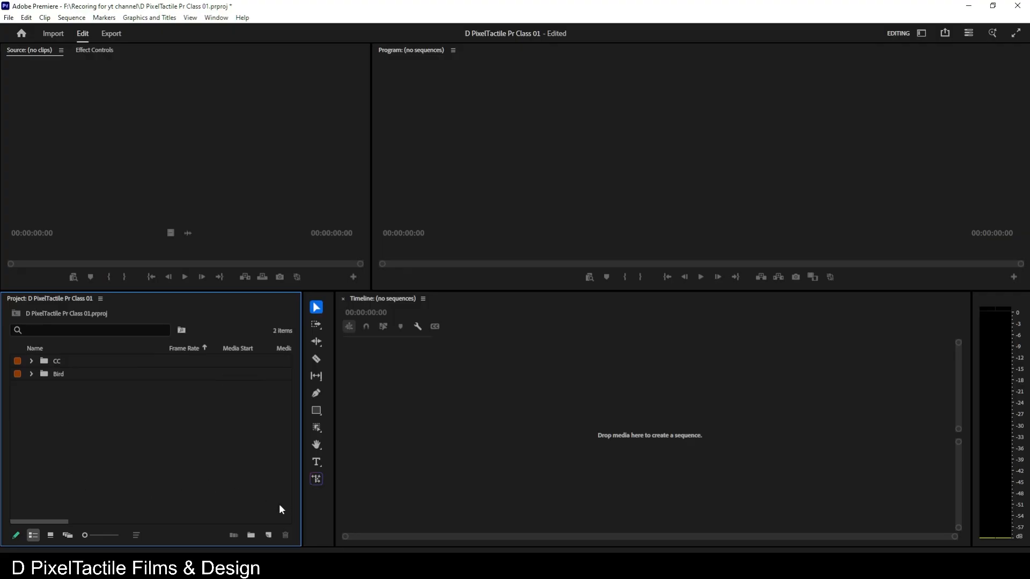
Create a bin named Videos, move the Bird and CC bins into it and collapse it.
click(250, 536)
text(V)
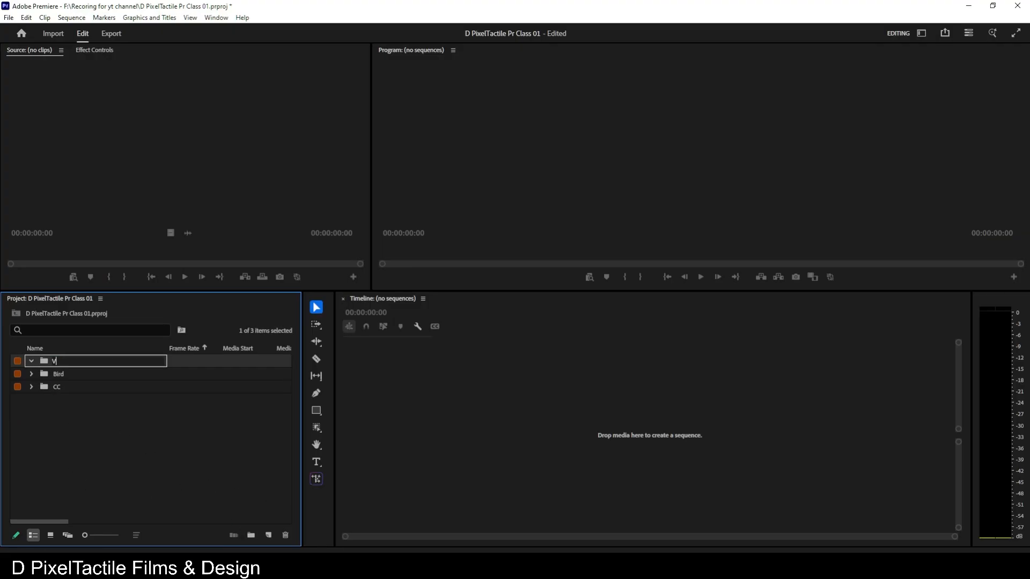
text(ideos)
key(Tab)
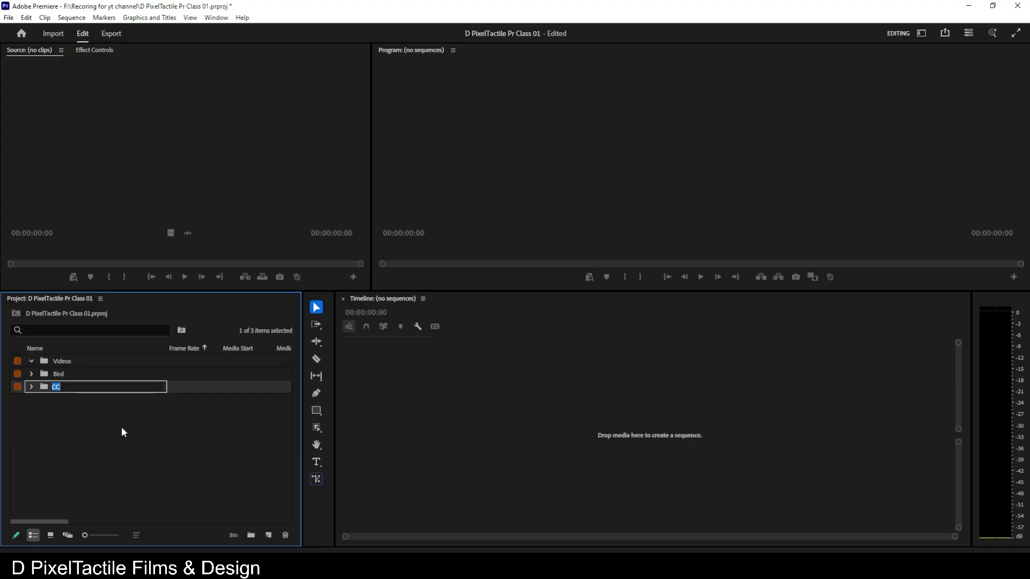
click(77, 399)
click(47, 374)
shift+click(45, 385)
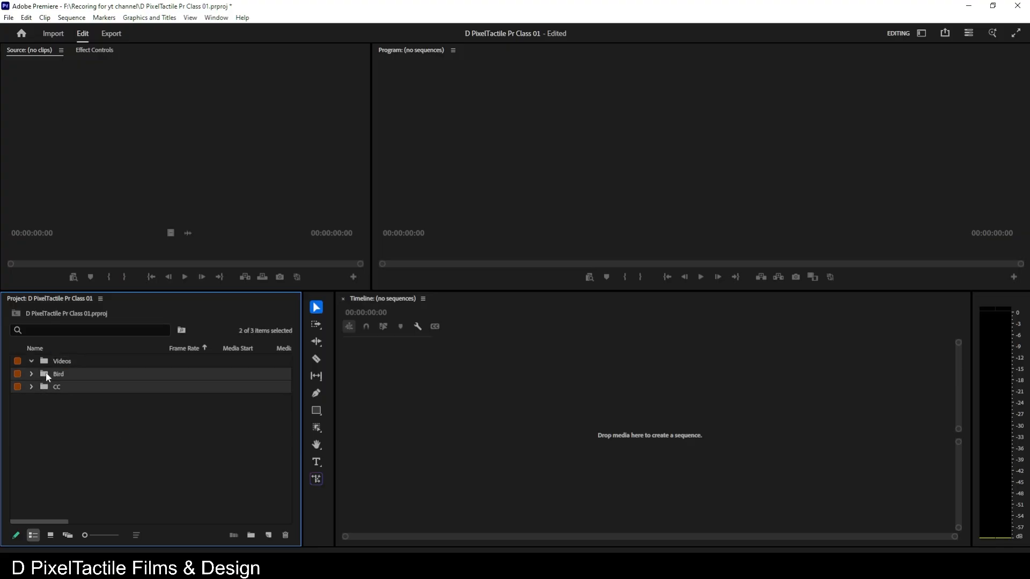
drag(46, 371, 61, 362)
click(31, 362)
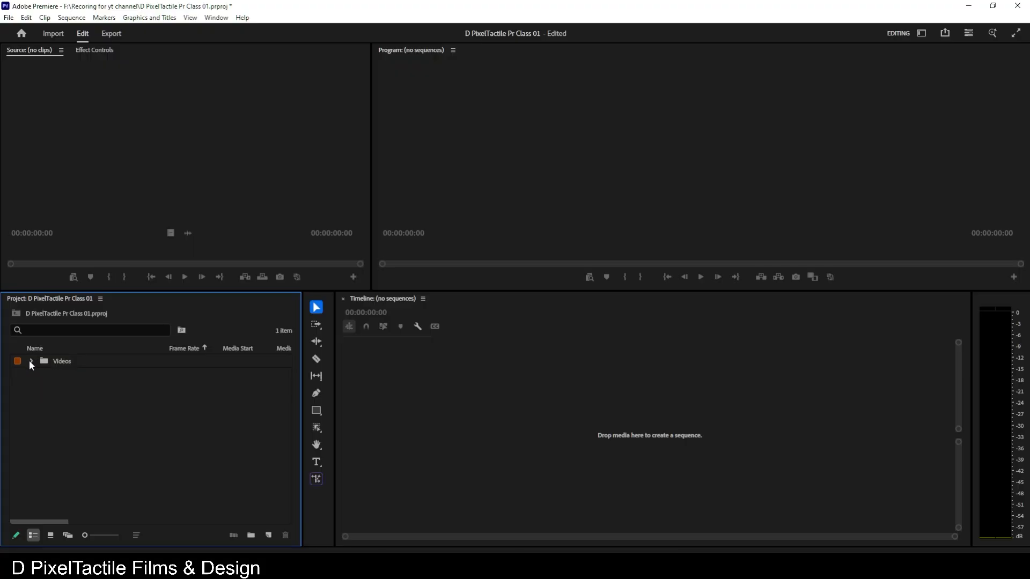
Create two more top-level bins named Sequence and Audio.
click(250, 535)
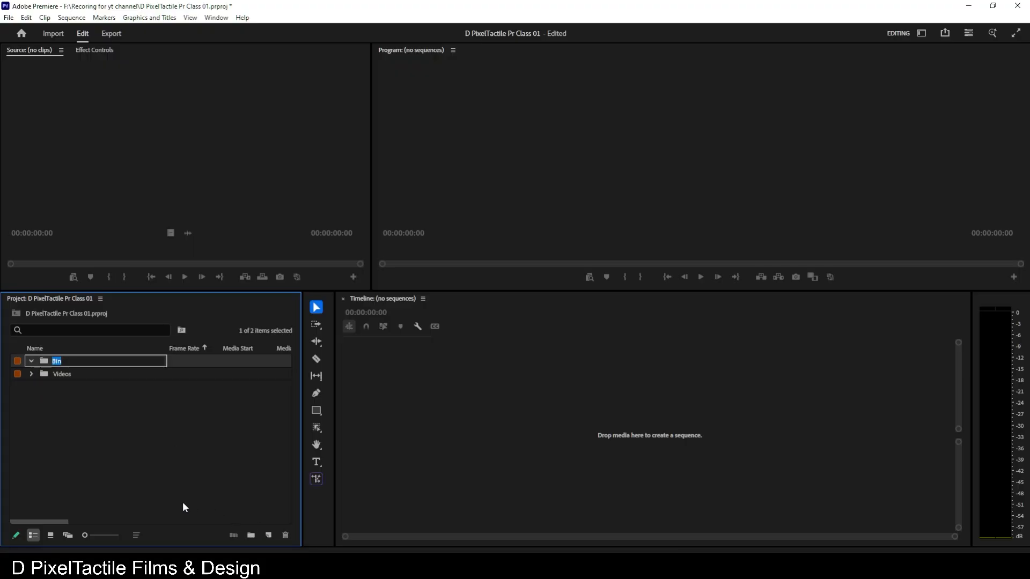
text(sequence)
click(188, 464)
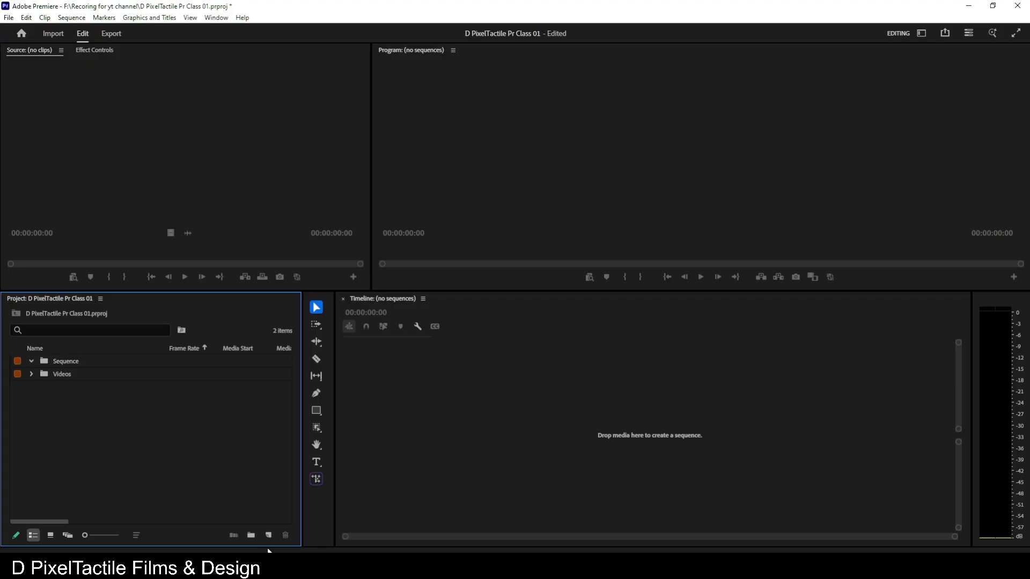
click(250, 535)
text(Audio)
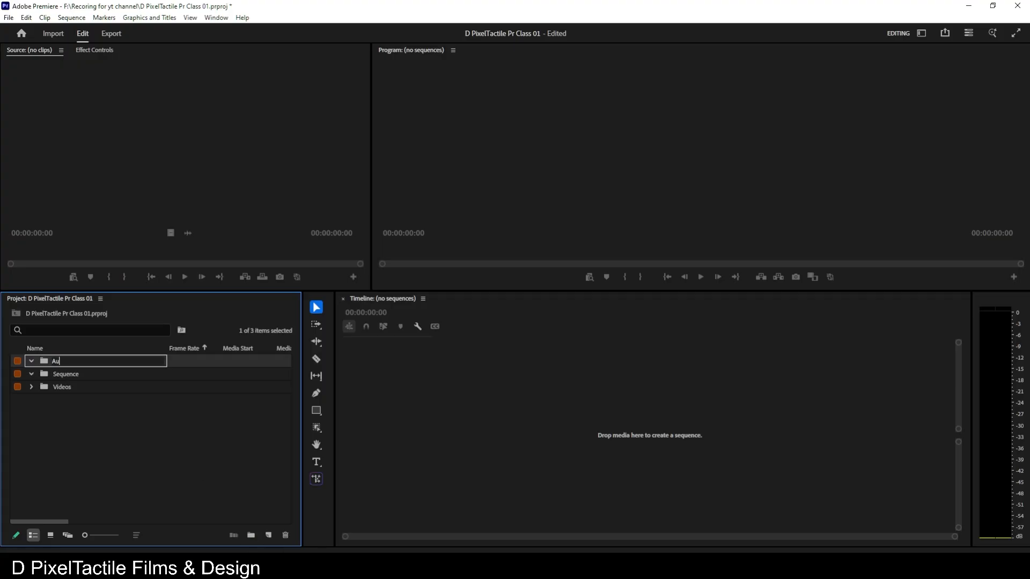
click(198, 464)
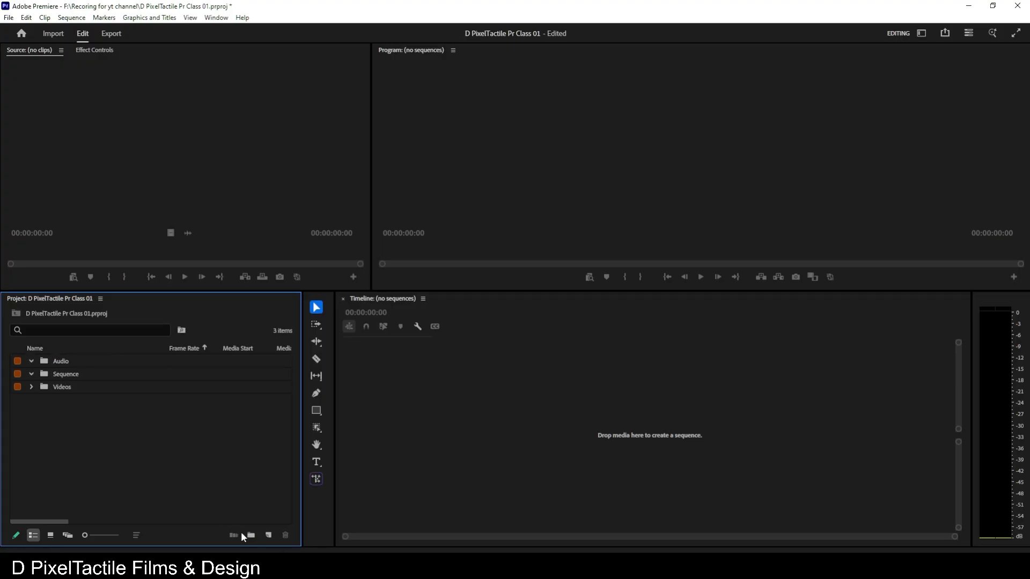
Create a bin named Other Assests and collapse the empty bins.
click(251, 535)
text(O)
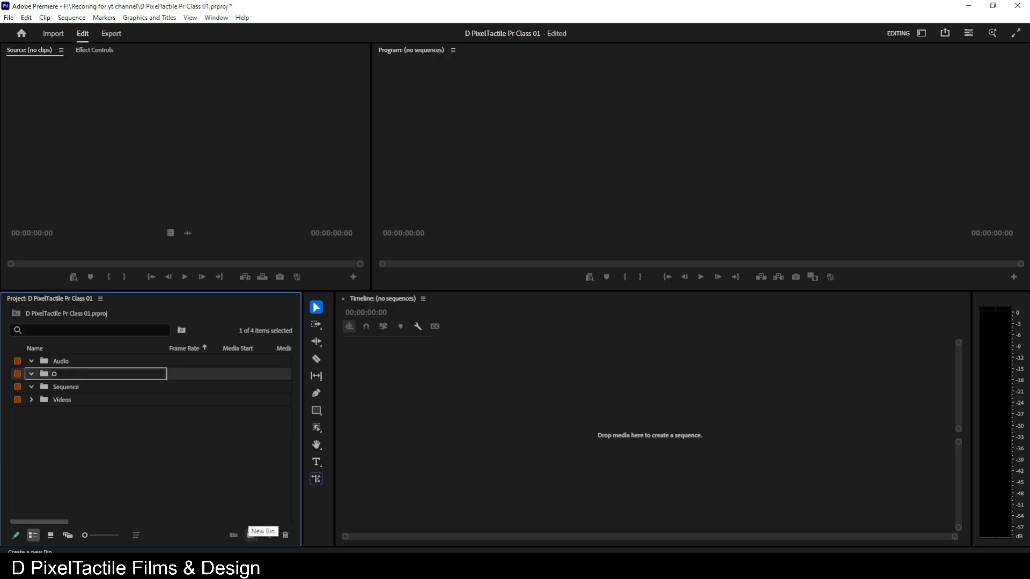
text(ther Assestsets)
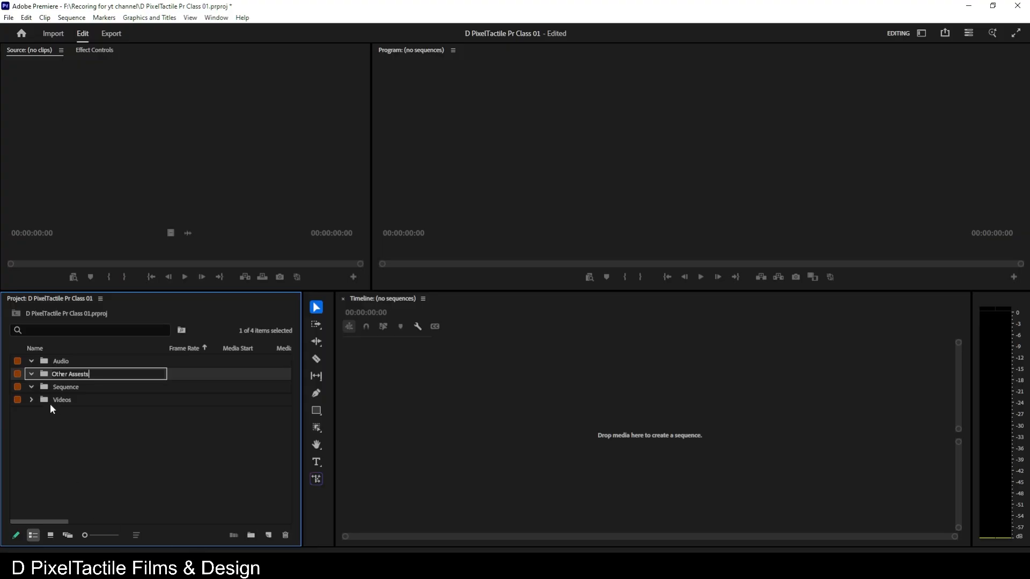
click(50, 405)
click(30, 361)
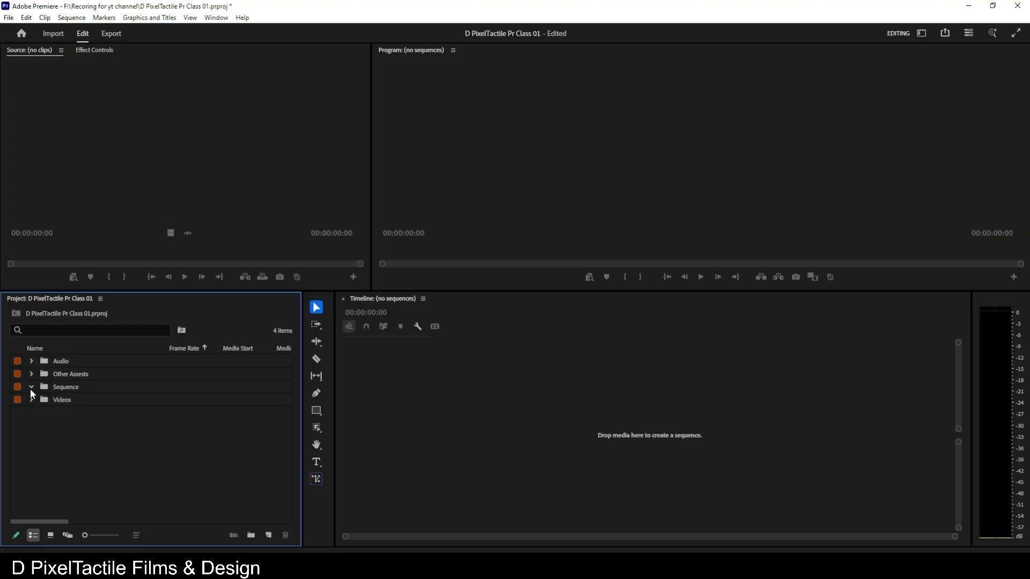
drag(85, 395, 92, 438)
Expand the Videos bin to review its contents and collapse it again.
click(31, 400)
click(42, 413)
click(43, 416)
click(43, 424)
click(43, 425)
click(31, 400)
click(85, 362)
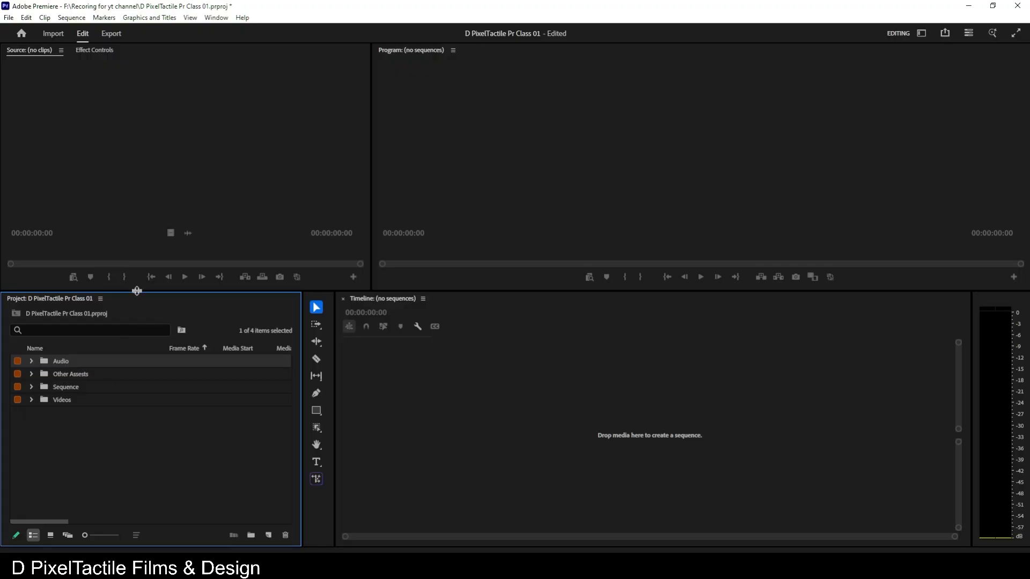
Reduce the Project area's height slightly and show the bins in Icon View with nothing selected.
drag(137, 290, 137, 294)
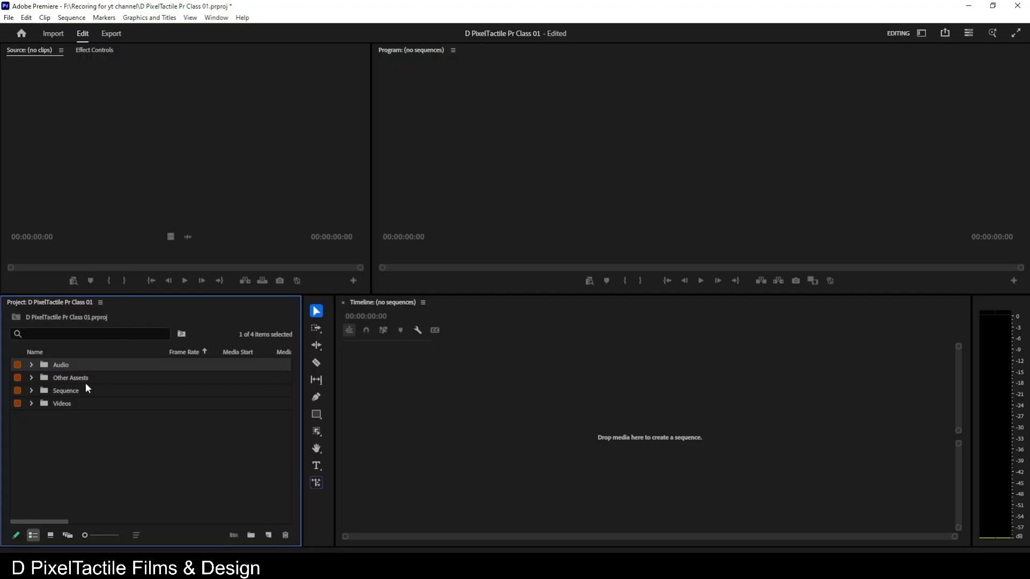
click(49, 535)
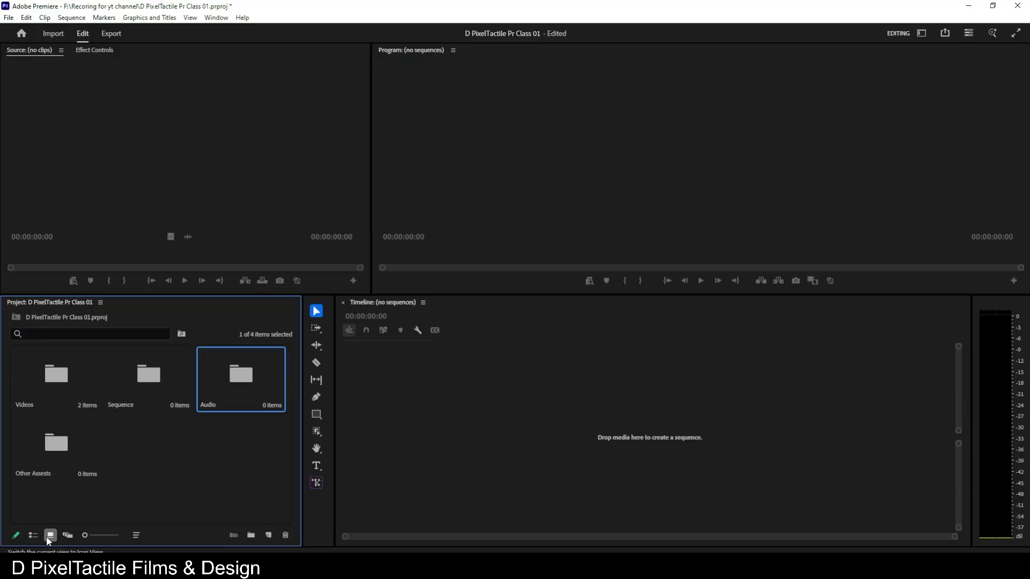
click(232, 472)
drag(264, 458, 50, 391)
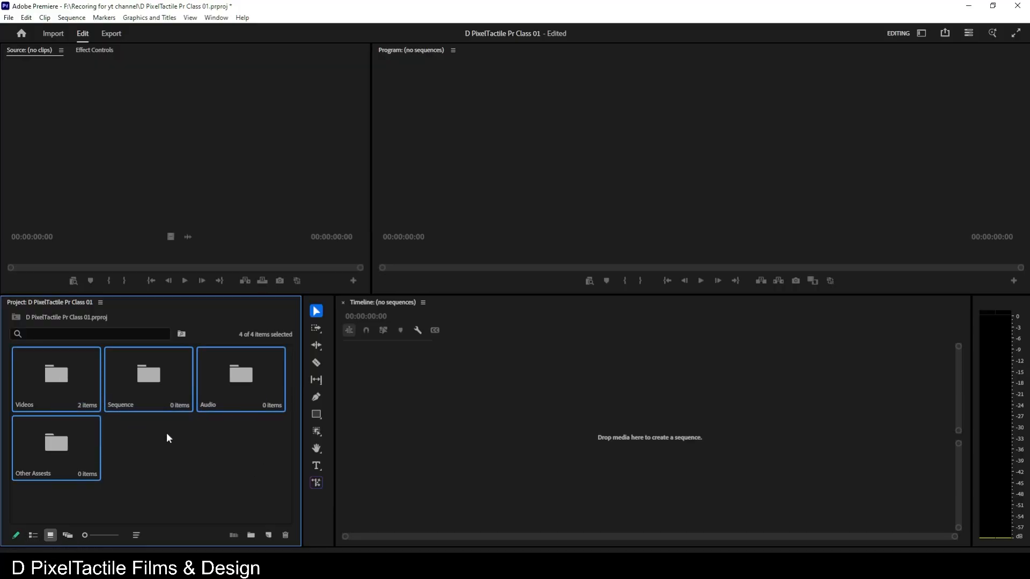
click(184, 442)
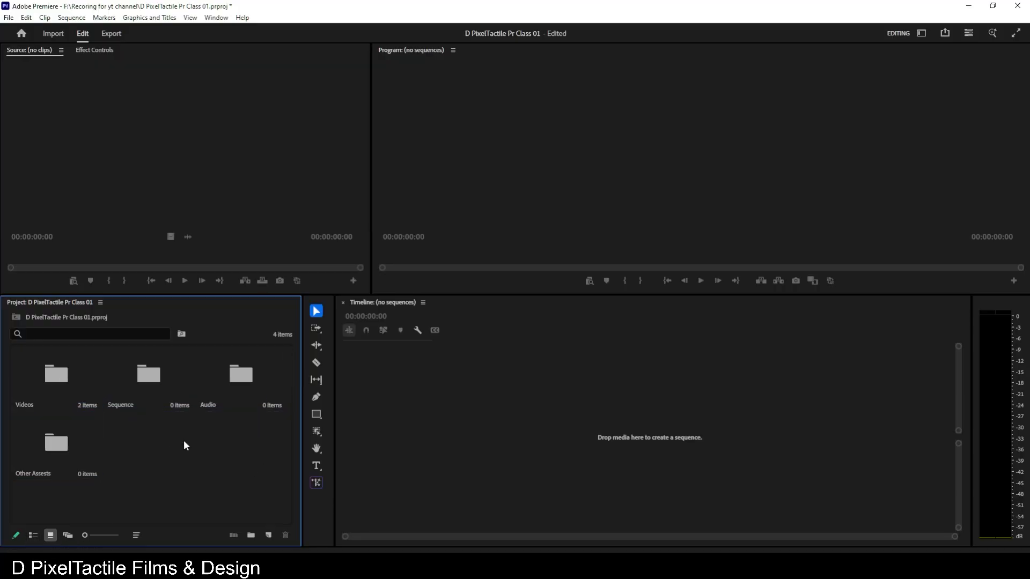
Compare the bins in List View and Icon View, ending with the Project contents in List View.
click(30, 537)
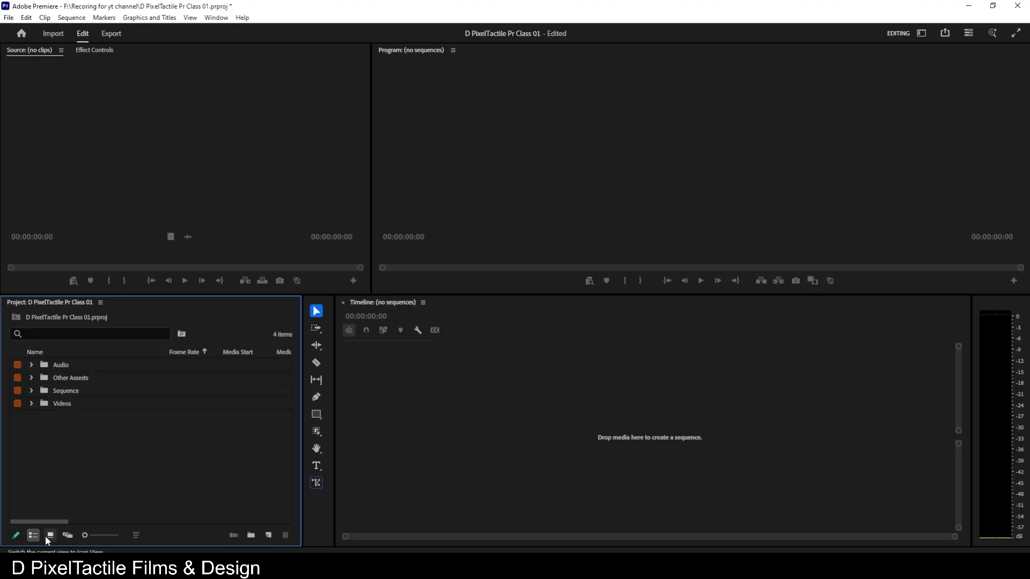
click(48, 537)
click(30, 536)
click(50, 536)
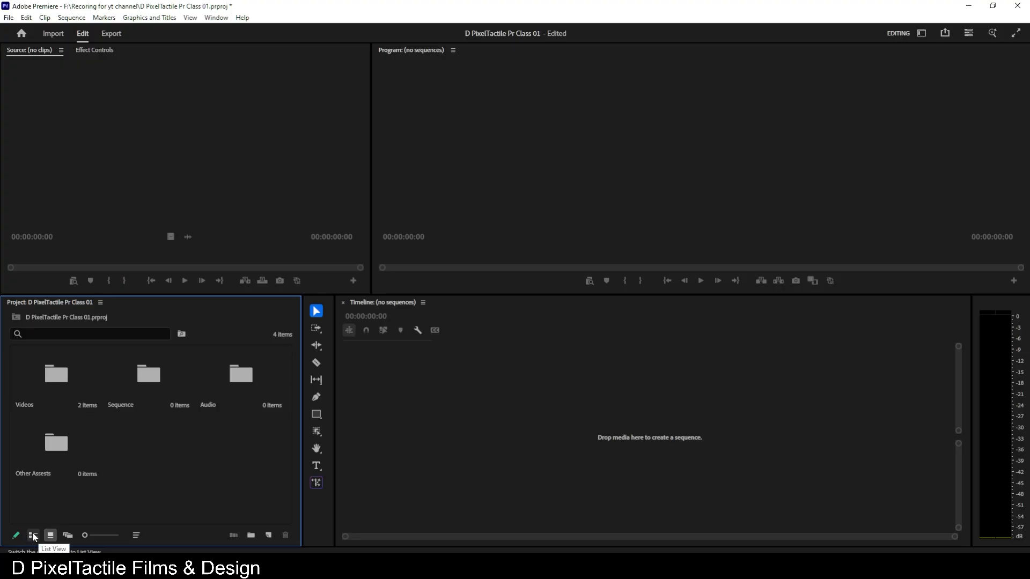
click(32, 534)
click(49, 536)
click(33, 535)
click(48, 535)
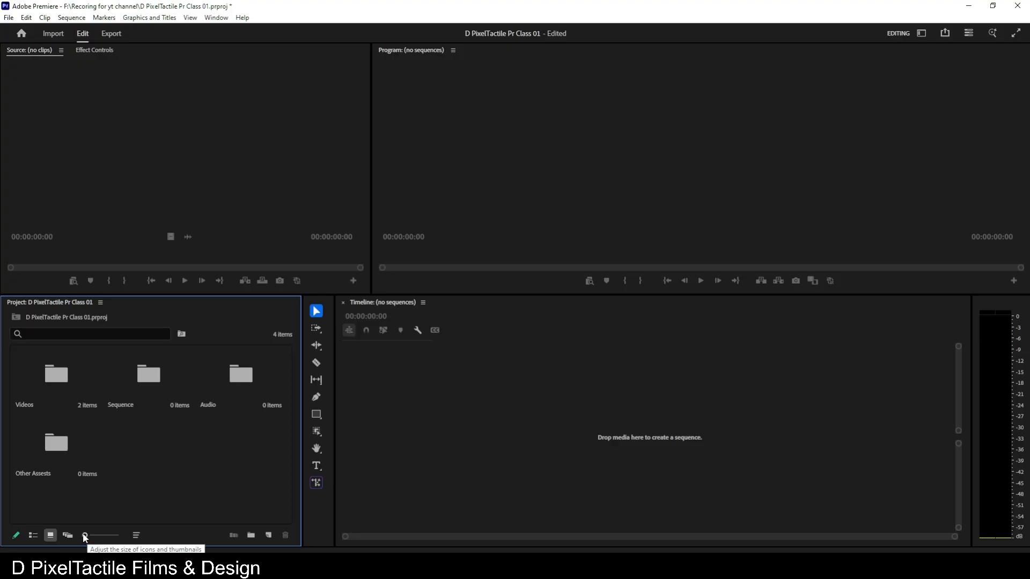
mouse_move(84, 538)
mouse_down()
mouse_move(119, 538)
mouse_move(81, 539)
mouse_up()
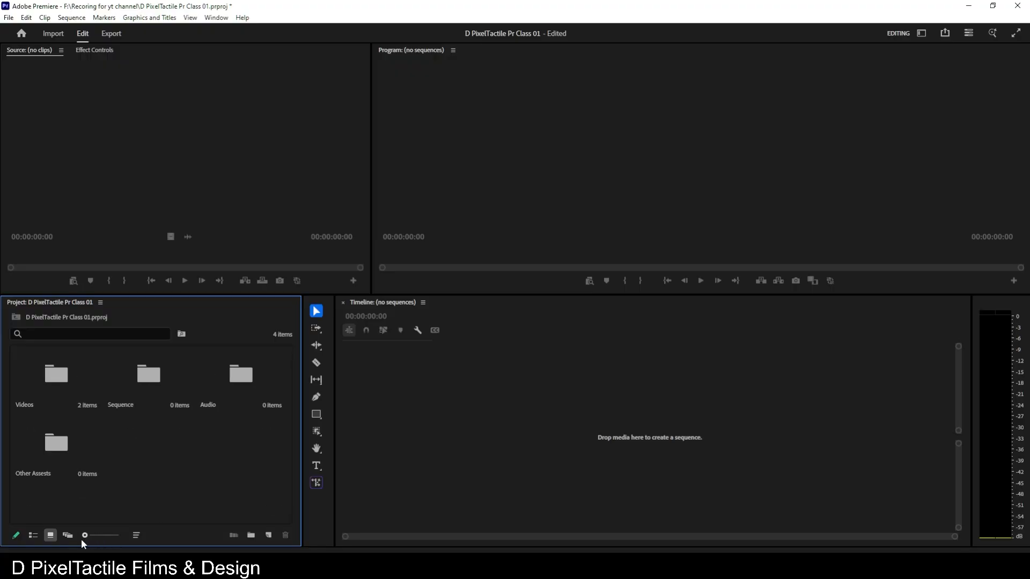
click(33, 536)
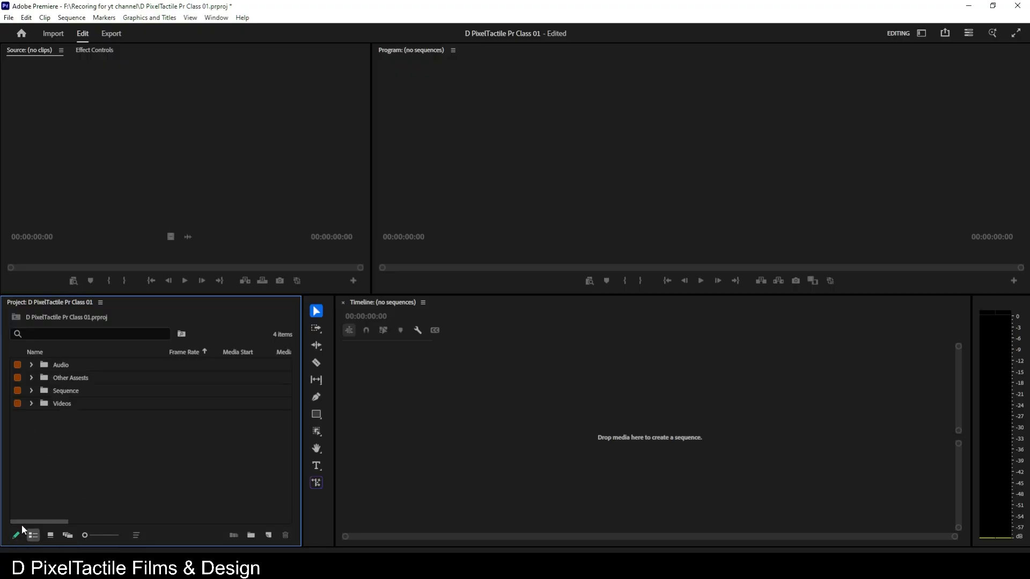
Clear the selection of the bins and reduce the Project area's height slightly.
drag(60, 417, 50, 359)
click(74, 420)
drag(155, 294, 156, 317)
Expand the Videos and CC bins and open CC FOOTAGE Drone.mp4 in the Source Monitor.
click(32, 420)
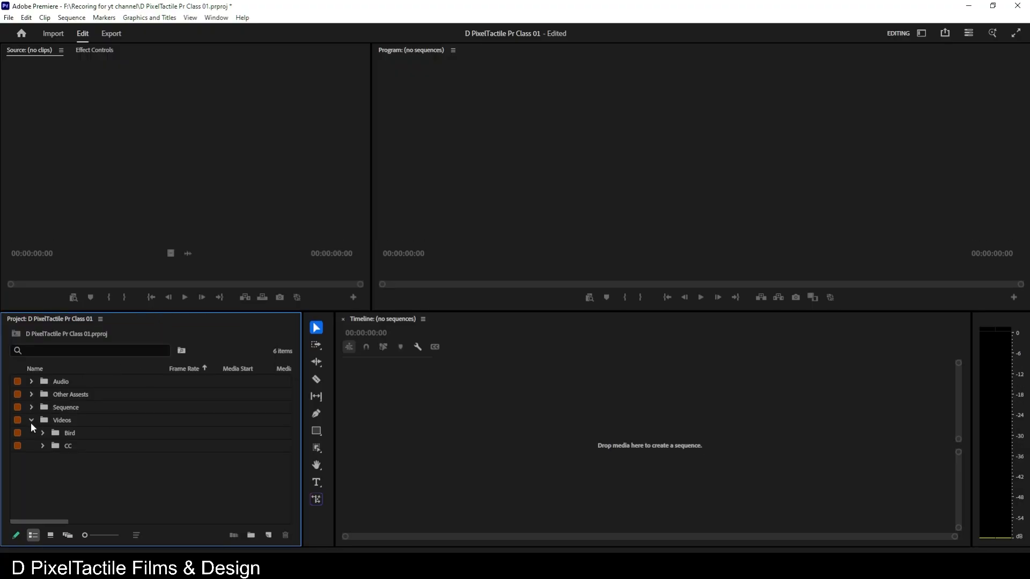
click(43, 446)
click(64, 459)
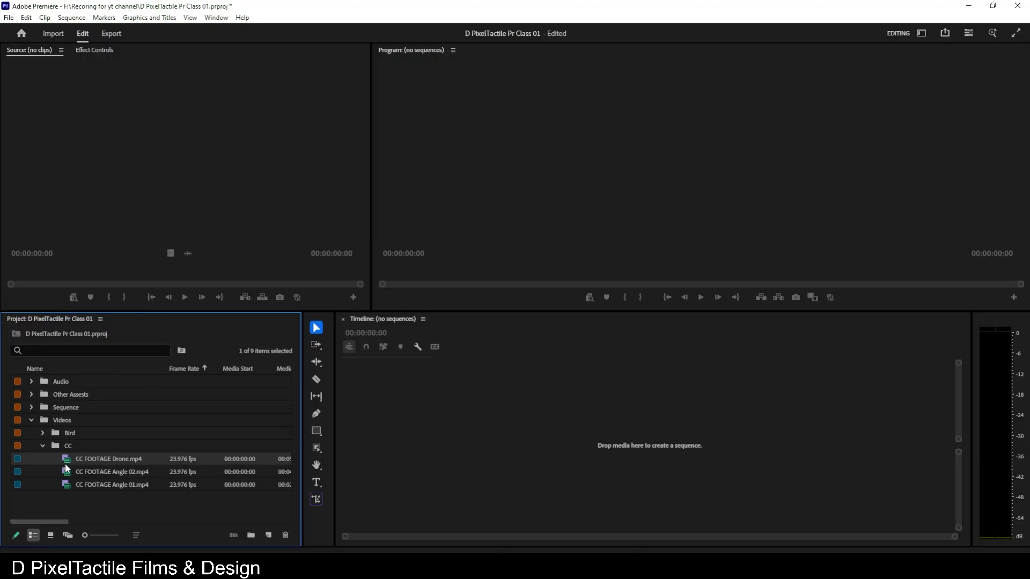
double_click(66, 460)
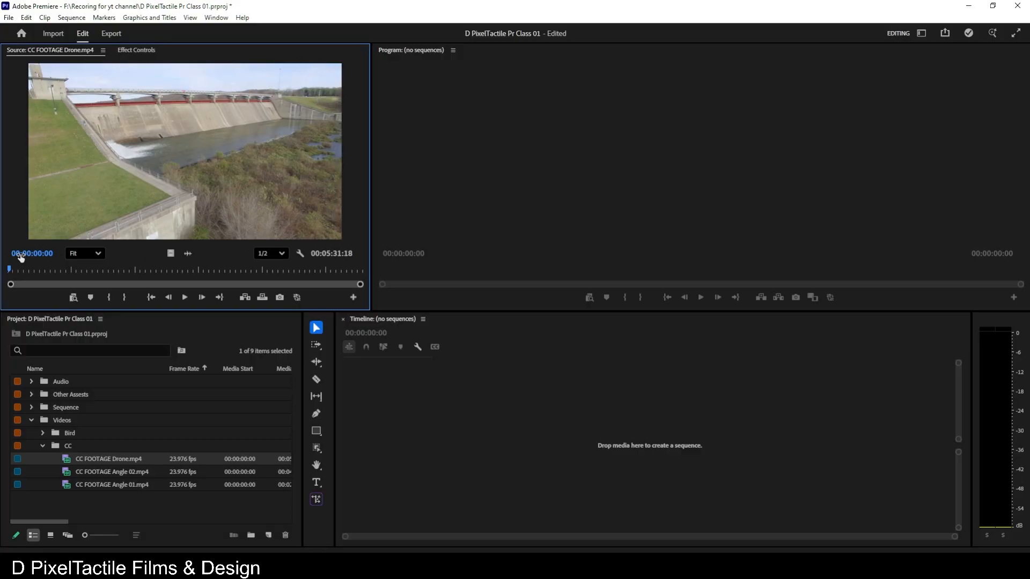
Scrub through the opened drone clip and park its playhead at about 00:00:31:09.
click(43, 270)
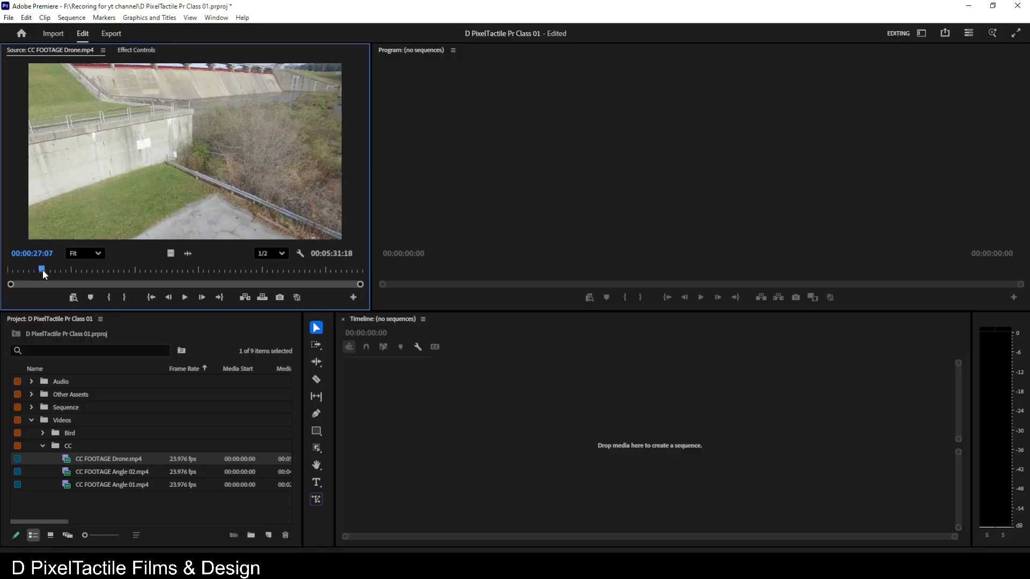
click(43, 269)
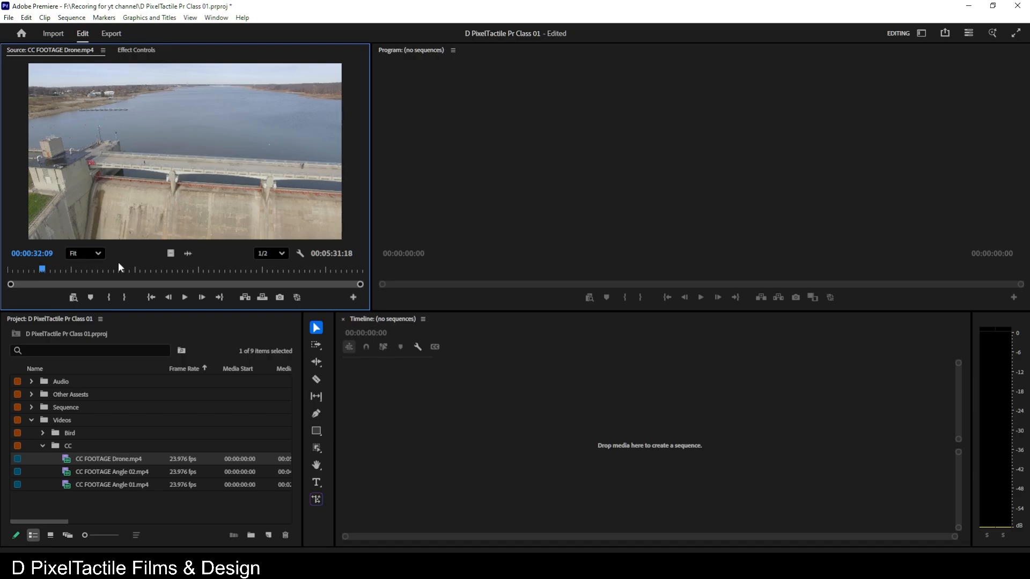
drag(116, 269, 37, 273)
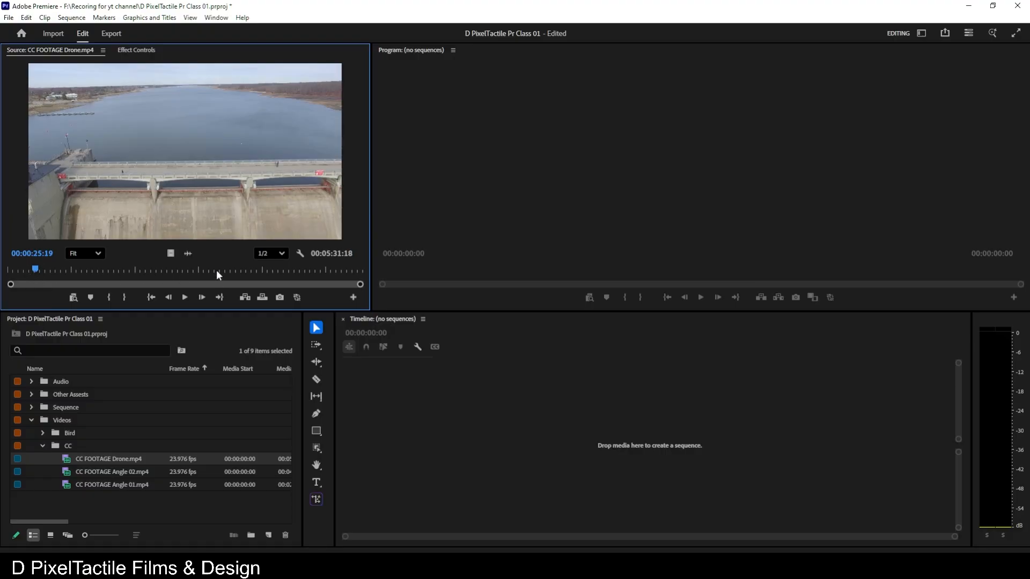
click(42, 271)
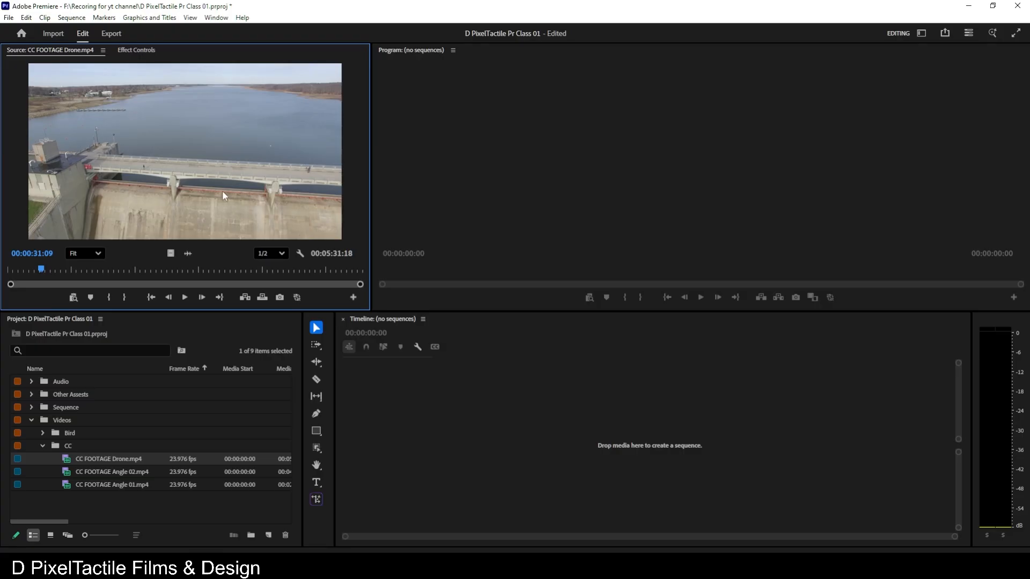
Collapse the CC and Videos bins and make the empty timeline area active.
click(43, 445)
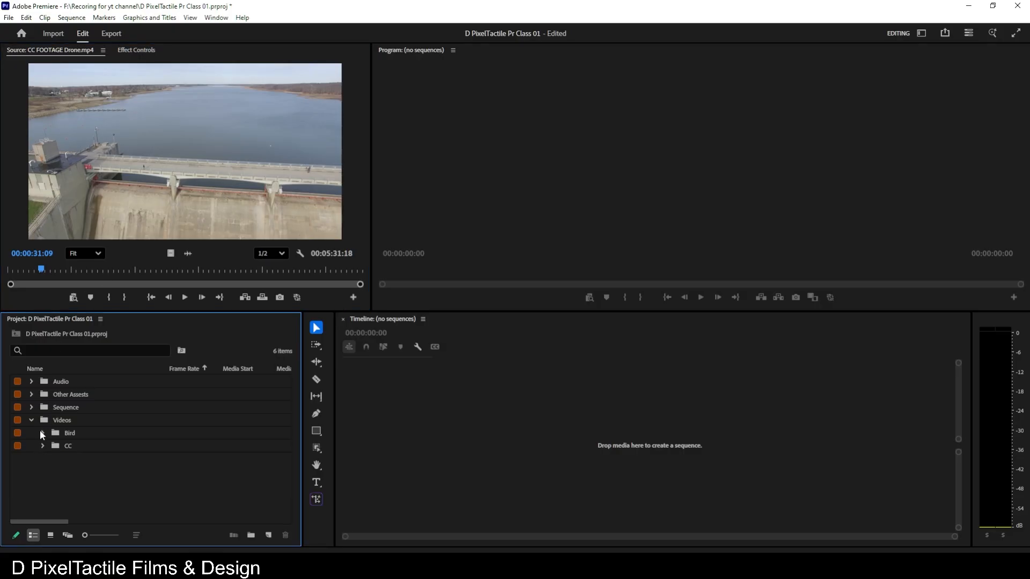
click(30, 419)
click(94, 352)
click(428, 388)
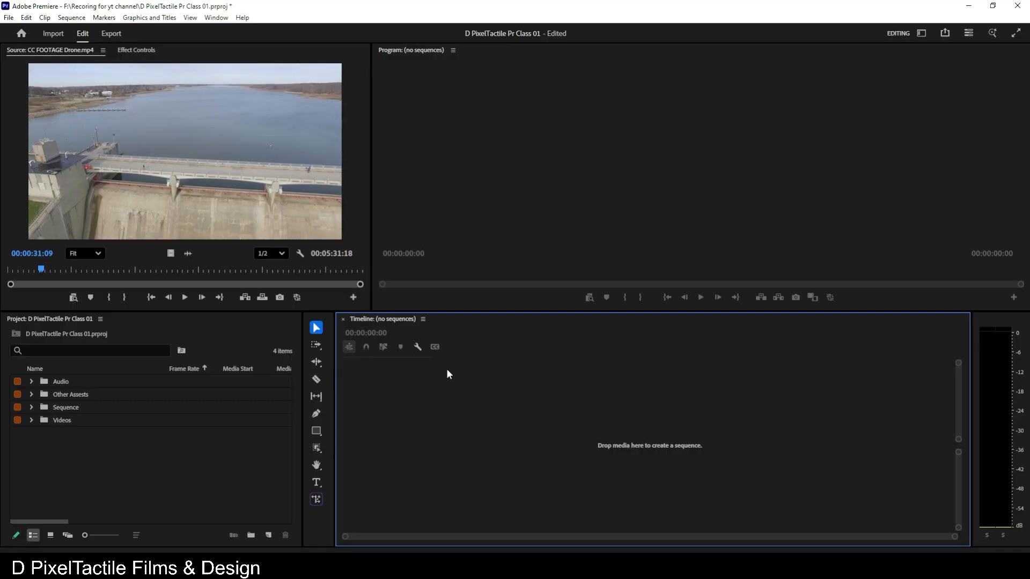
Expand the Videos and Bird bins and preview the two vertical clips 15503849 and 15503853 in the Source Monitor.
click(31, 421)
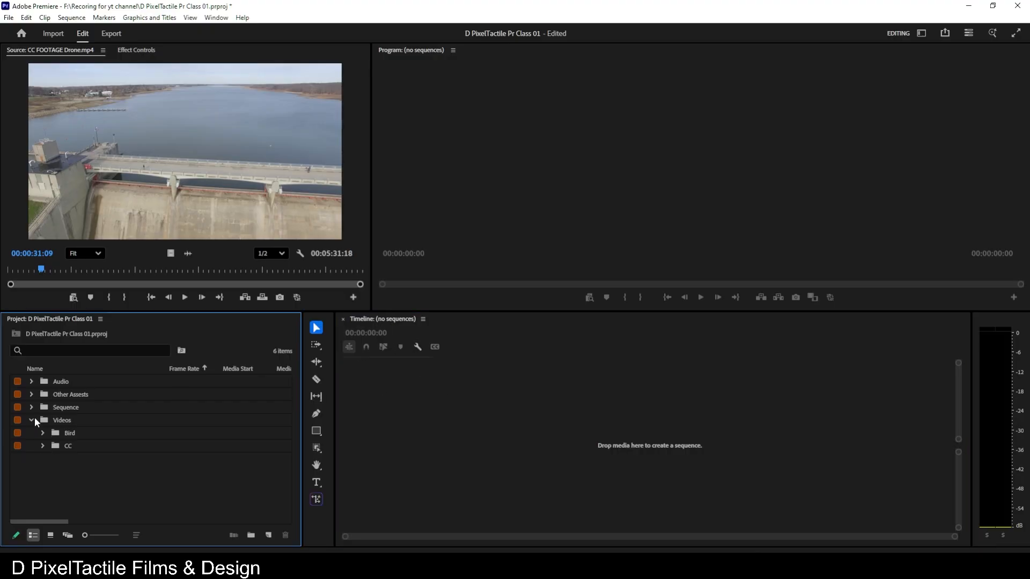
click(42, 432)
double_click(67, 447)
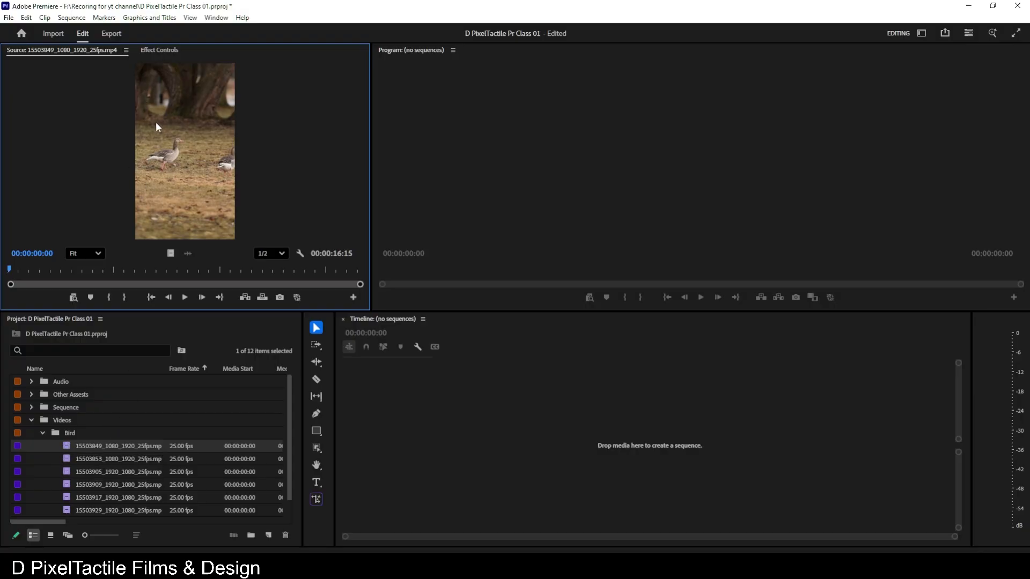
double_click(67, 458)
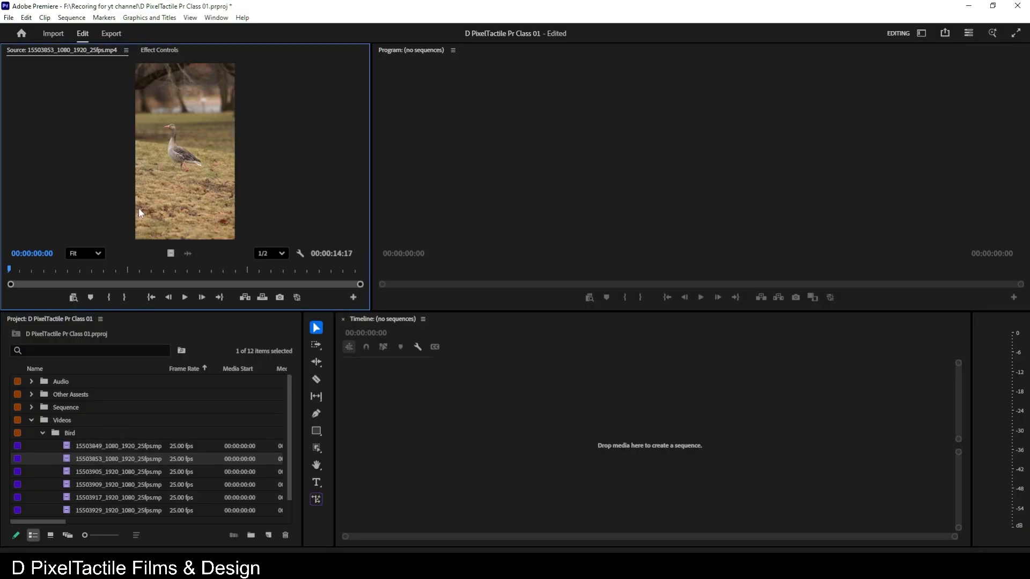
Expand the CC bin and compare CC FOOTAGE Drone.mp4 with Bird clips 15503853 and 15503905 in the Source Monitor.
scroll(59, 490, down, 1)
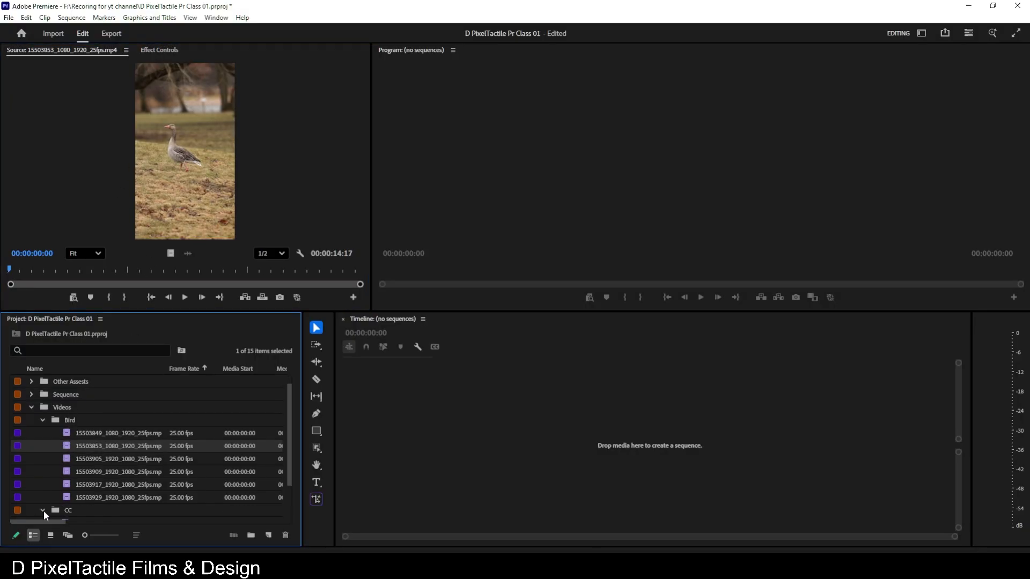
click(43, 510)
scroll(75, 483, down, 3)
double_click(62, 487)
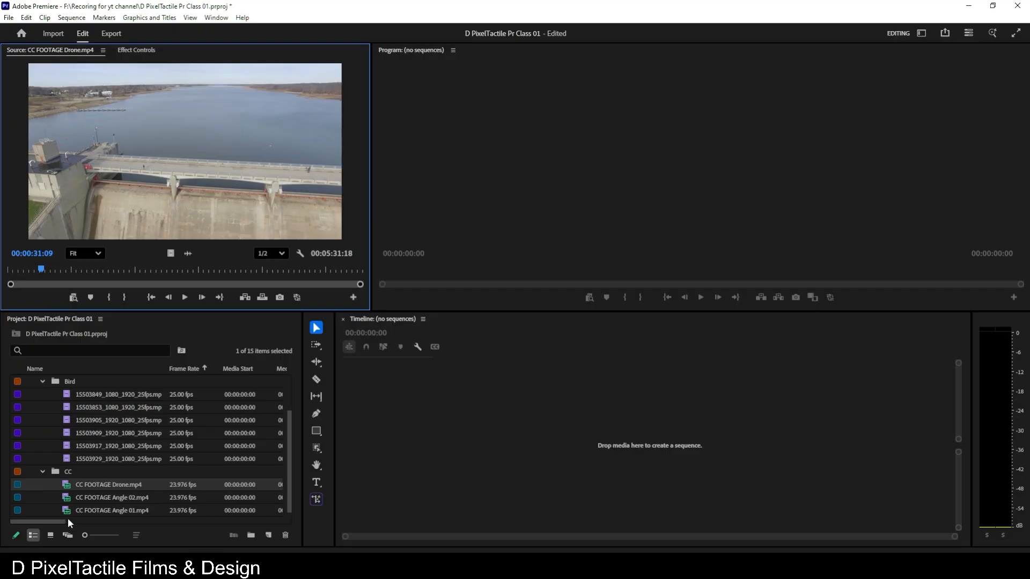
double_click(67, 409)
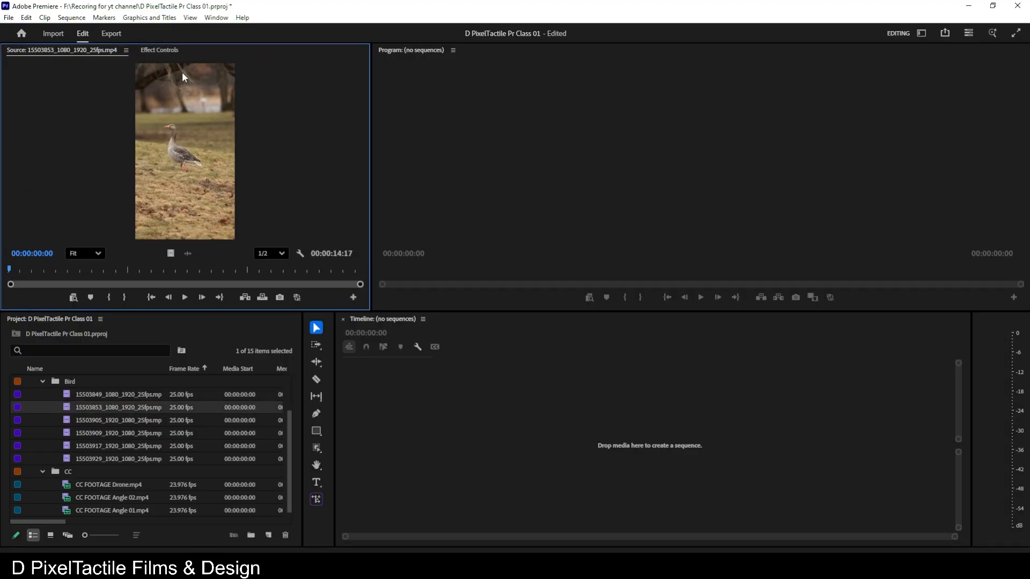
double_click(67, 417)
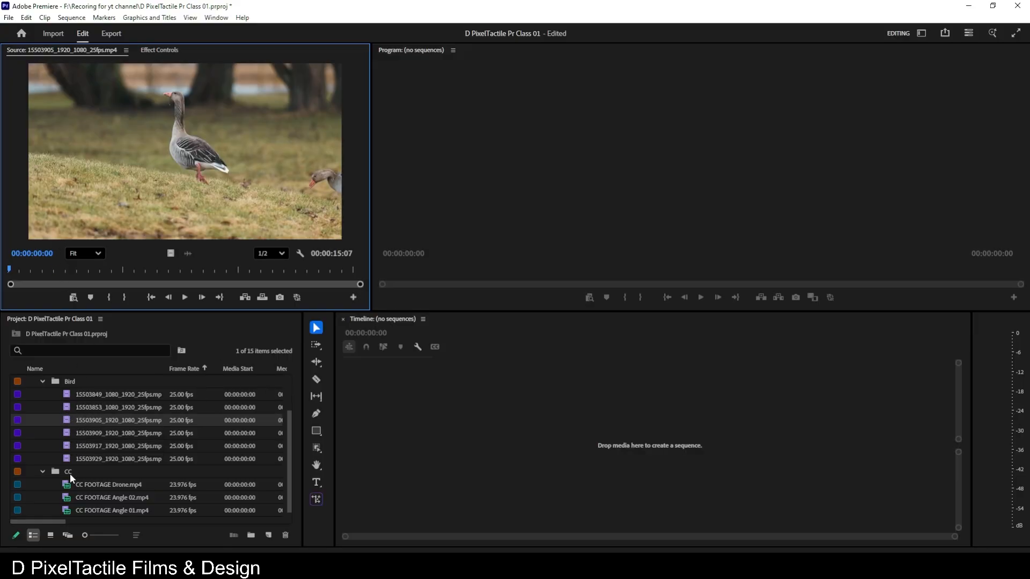
click(418, 396)
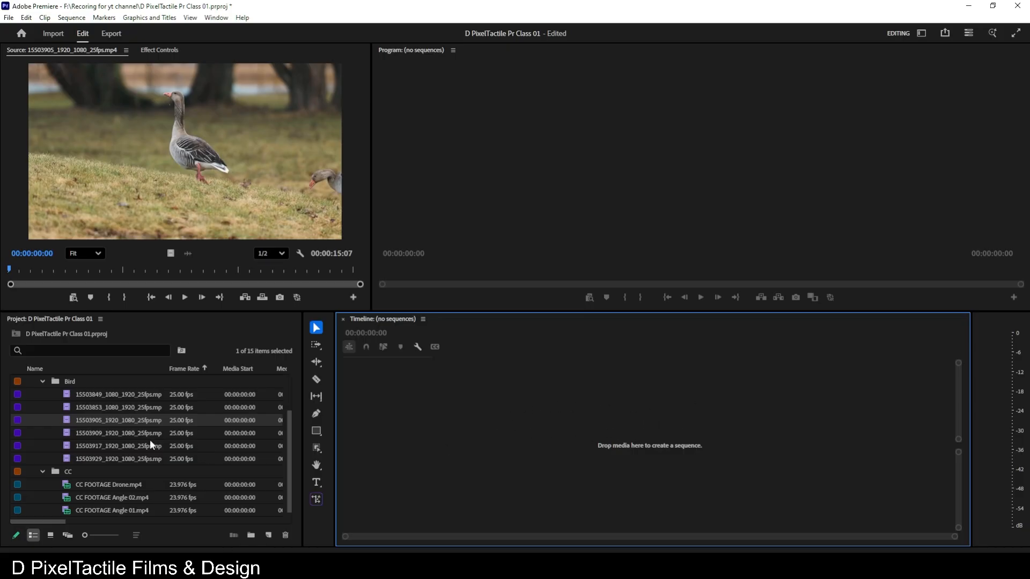
scroll(153, 443, up, 4)
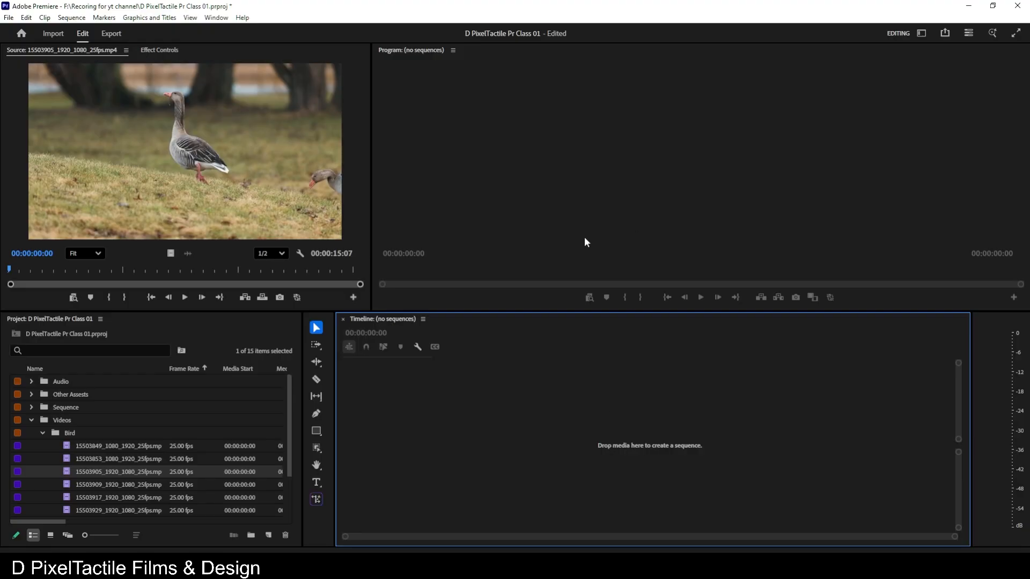
Start a new sequence named 0 1 and choose the HD 1080p 23.976 fps preset for it.
key(ctrl+n)
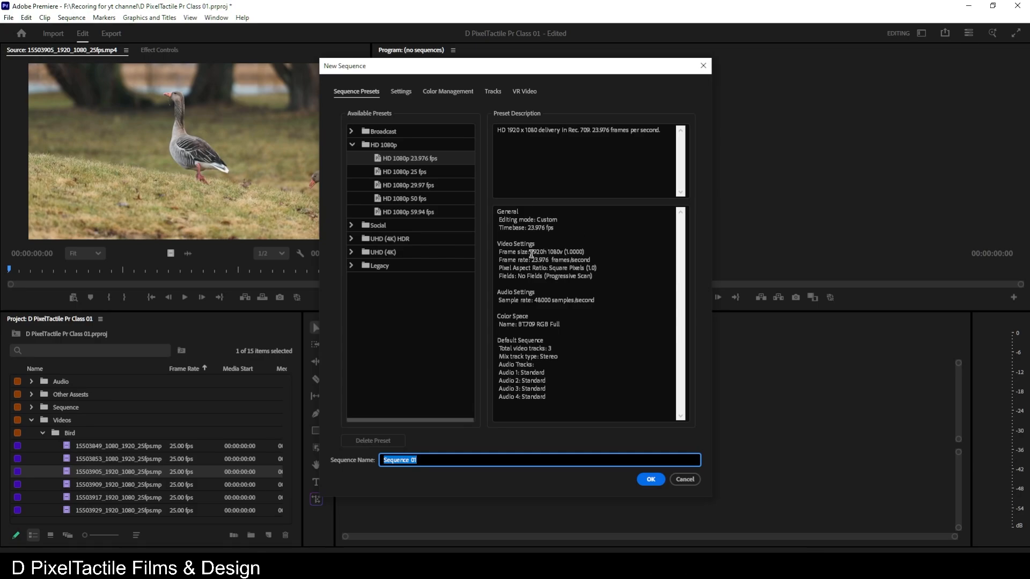
text(01)
click(351, 130)
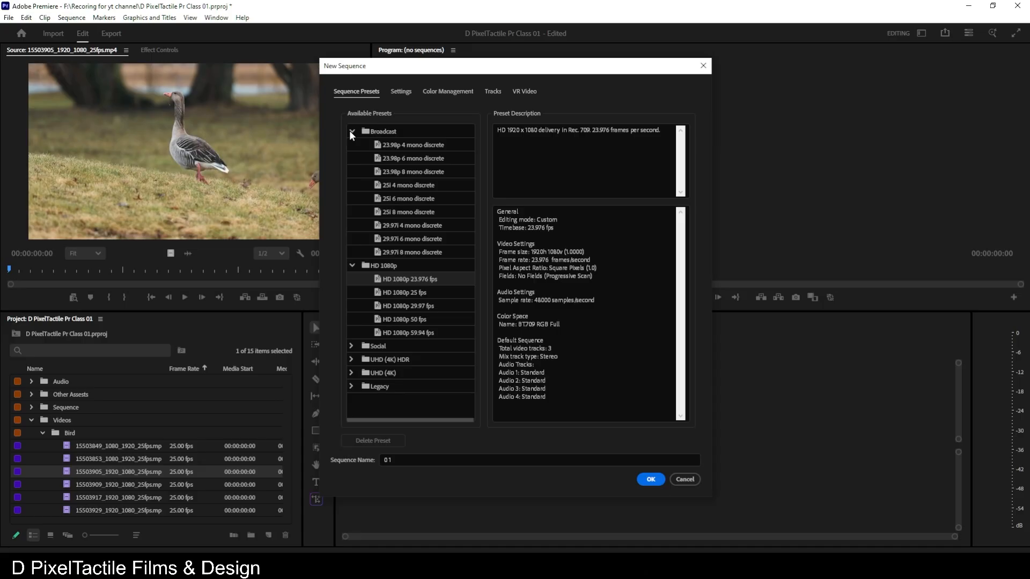
click(350, 131)
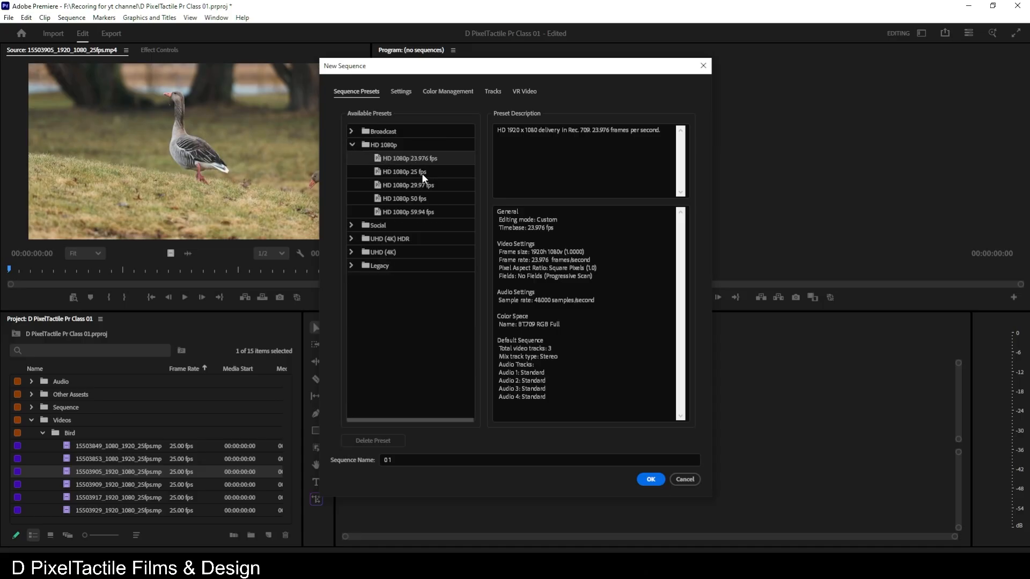
click(420, 172)
click(420, 159)
Review the available editing modes in the new sequence's settings, keeping Custom.
click(401, 93)
click(447, 118)
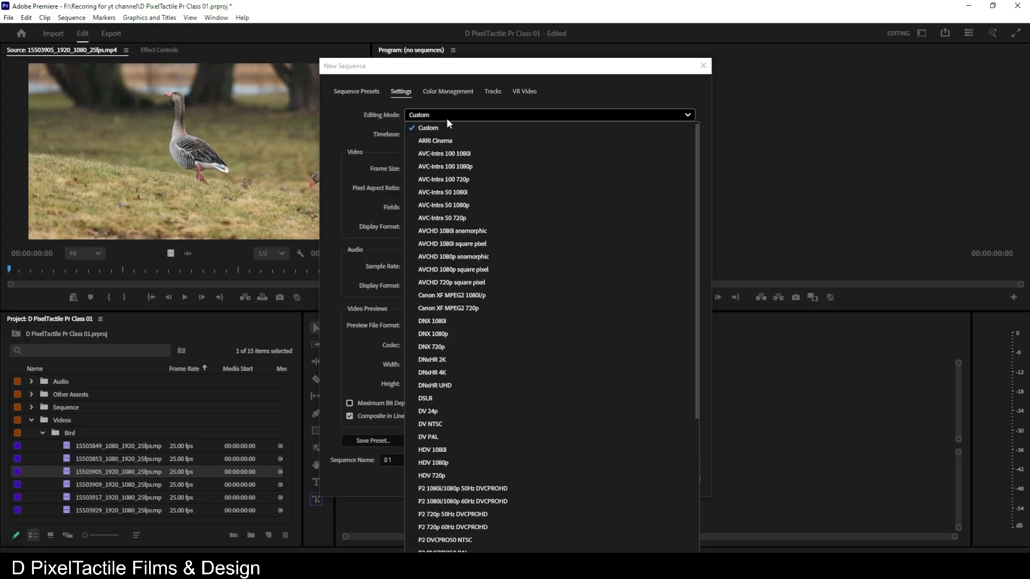
click(446, 118)
click(445, 115)
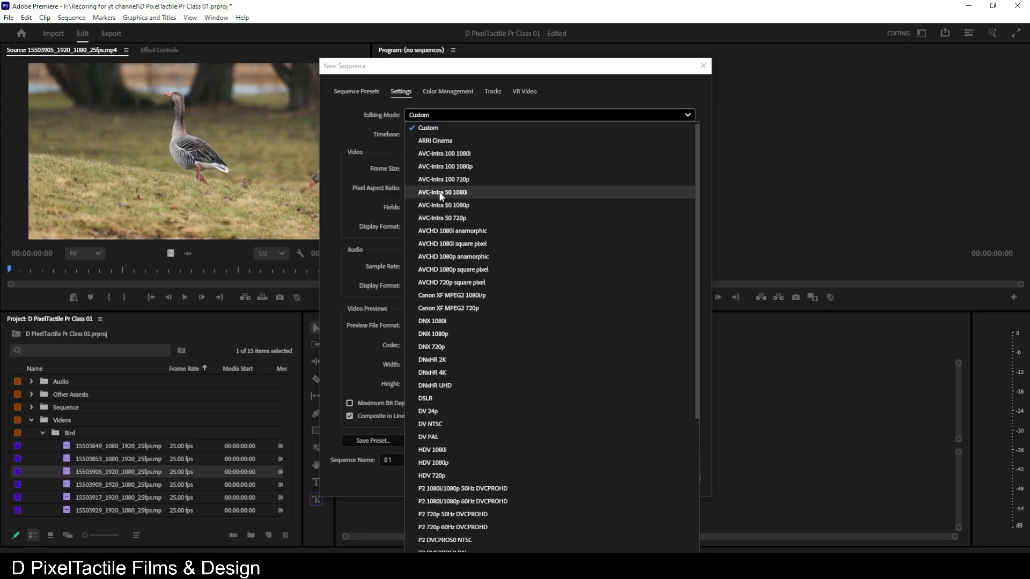
scroll(445, 429, down, 1)
scroll(445, 433, down, 4)
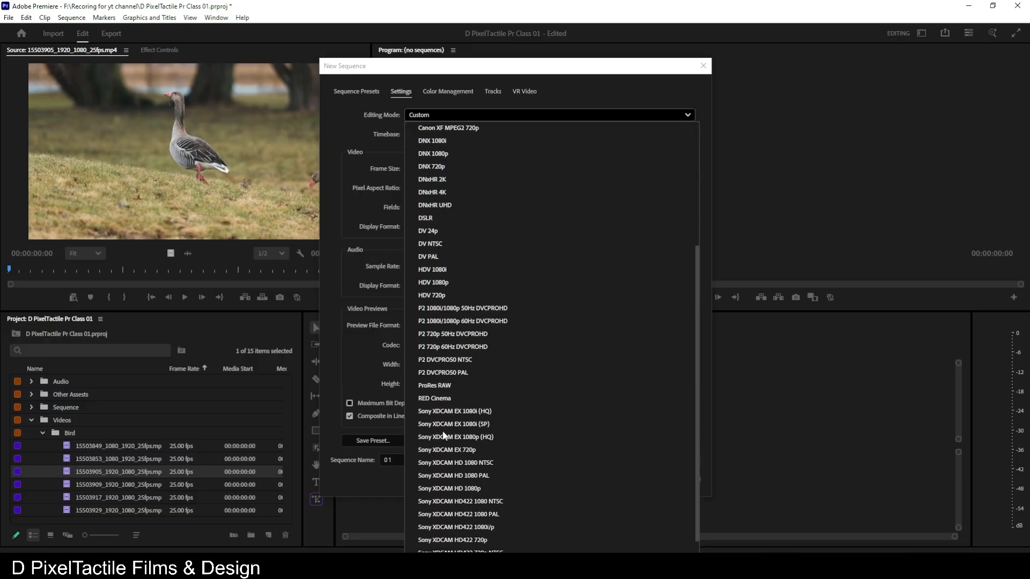
click(356, 166)
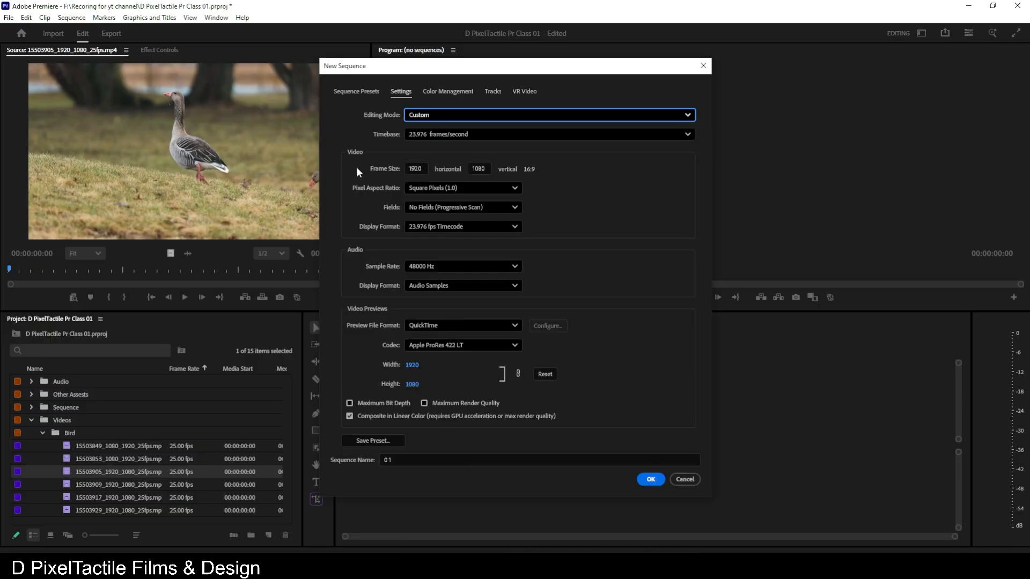
Set the sequence's timebase to 25.00 frames/second and create it with the 1920 by 1080 frame size.
click(460, 134)
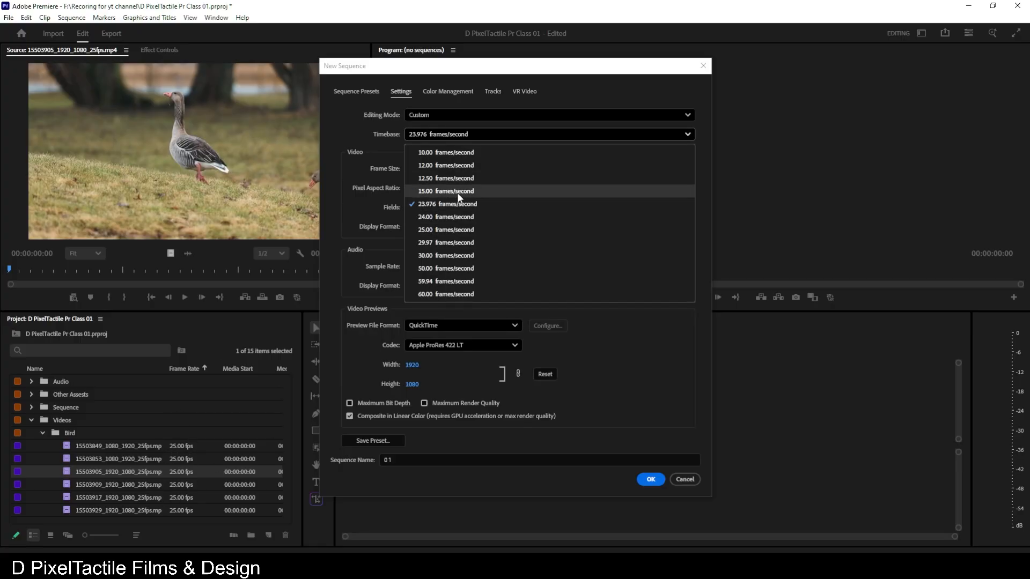
click(466, 230)
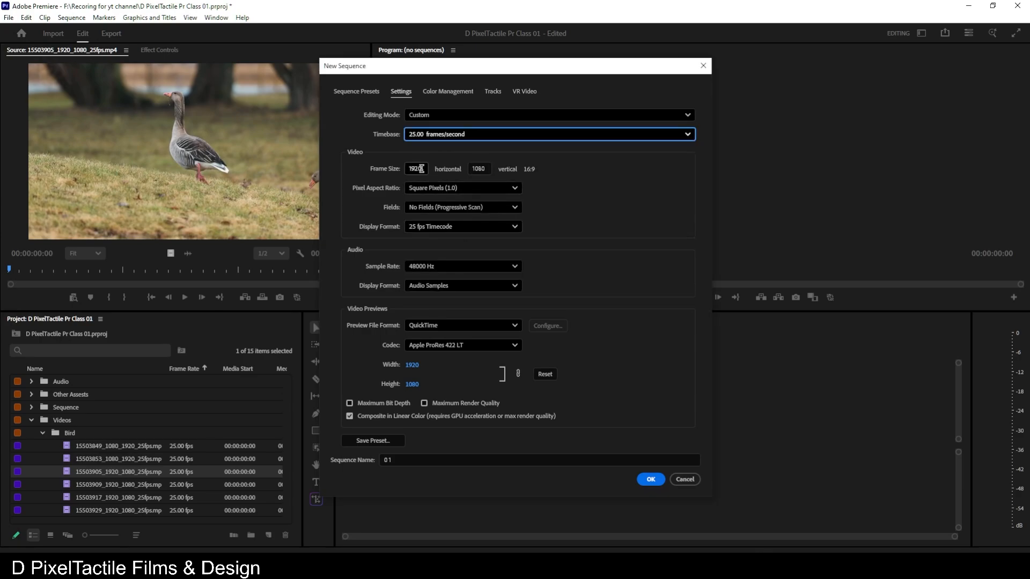
click(414, 168)
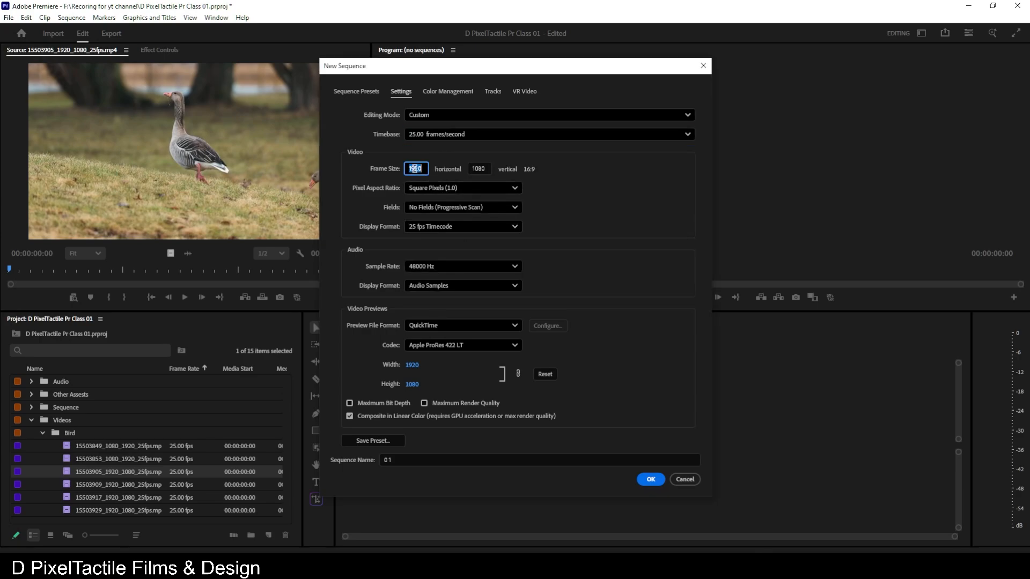
click(476, 168)
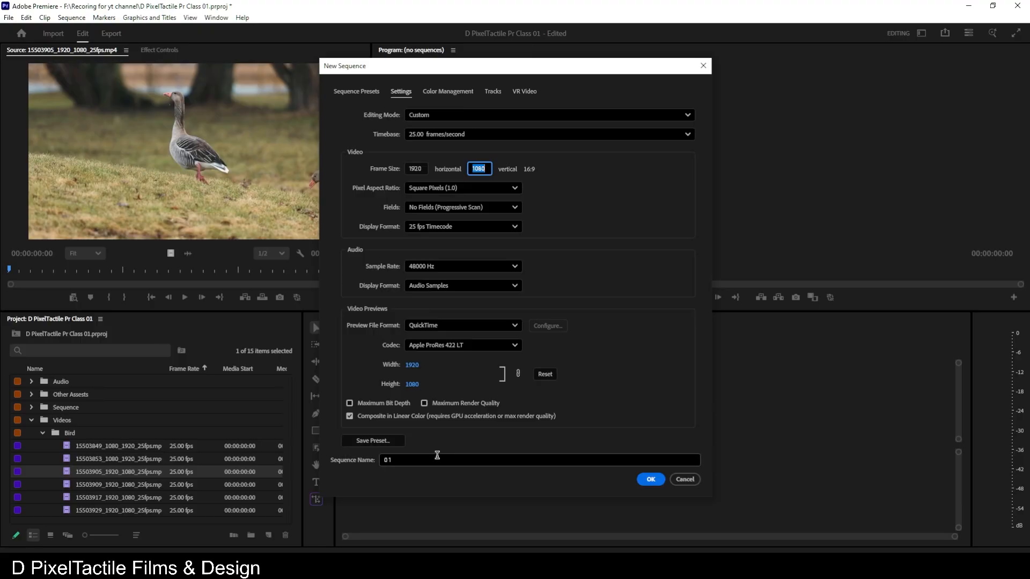
click(644, 481)
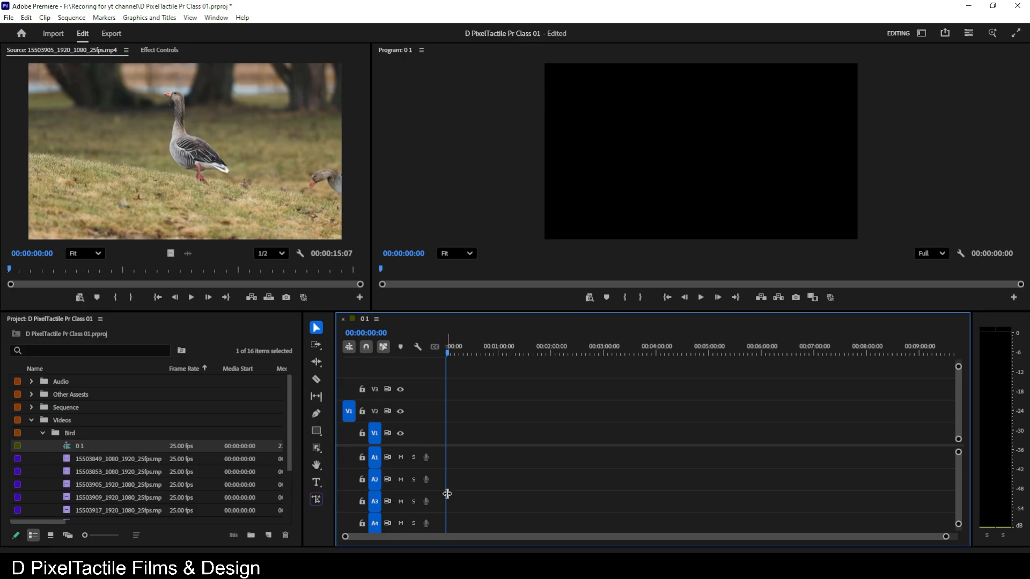
mouse_move(382, 569)
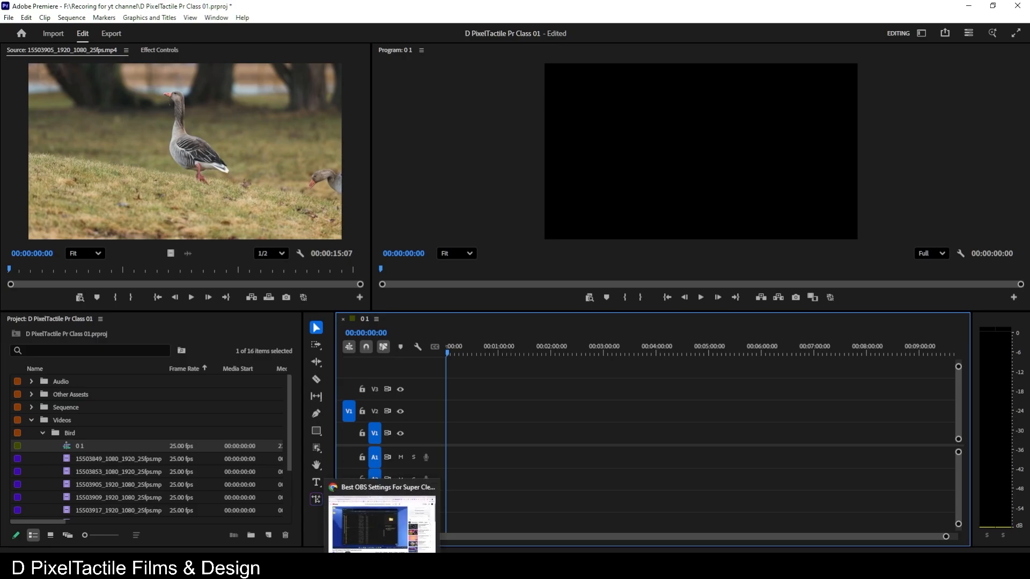
click(138, 566)
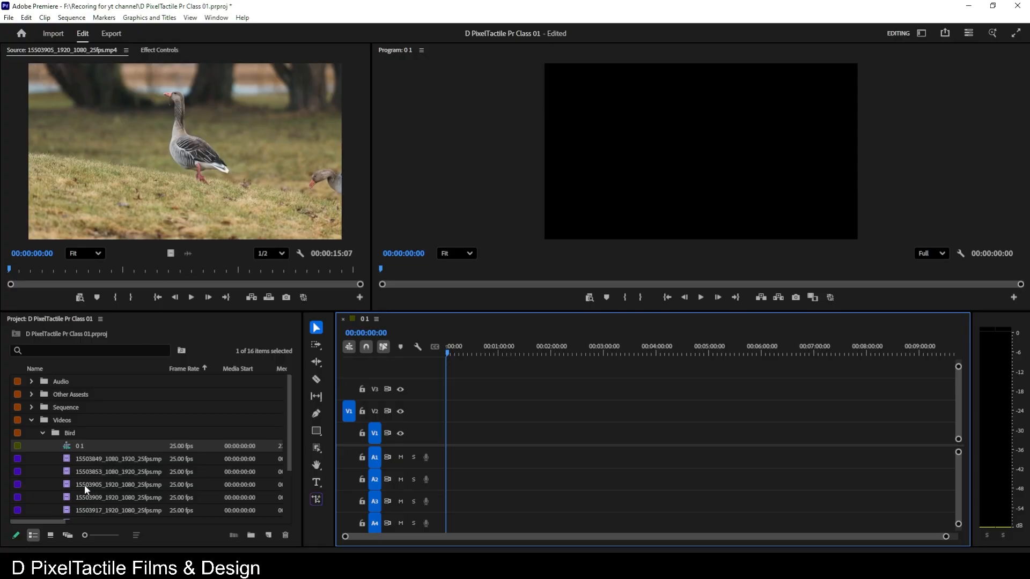
Open CC FOOTAGE Drone.mp4 in the Source Monitor and mark the range from 00:00:34:09 to 00:01:09:07.
scroll(85, 485, down, 5)
double_click(67, 486)
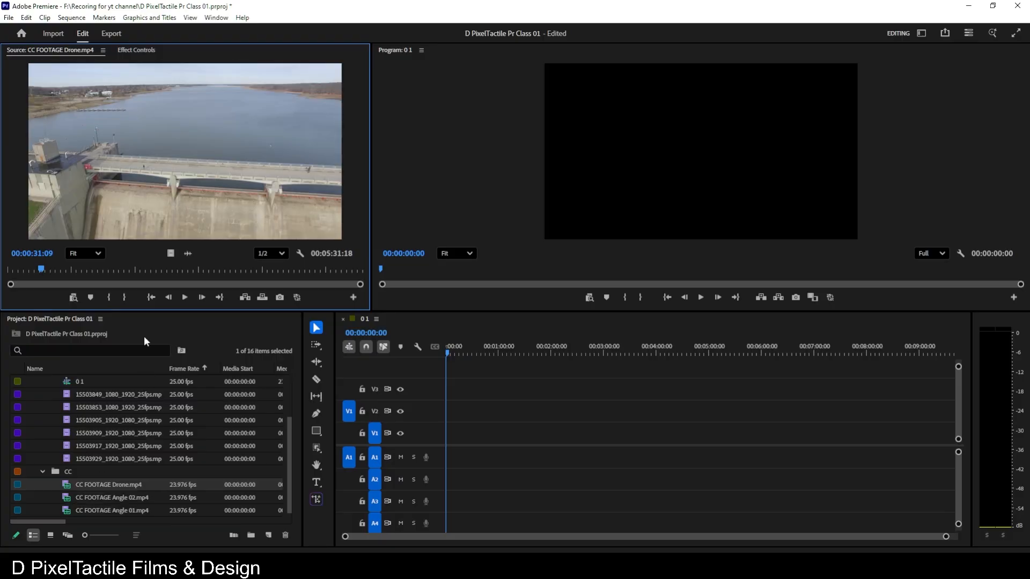
drag(43, 271, 47, 270)
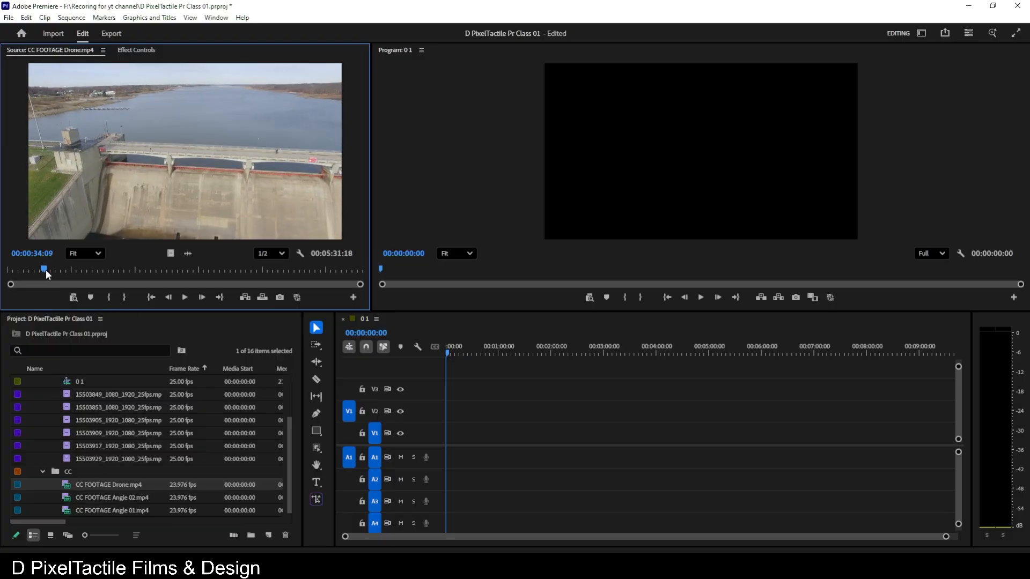
key(i)
drag(57, 265, 82, 266)
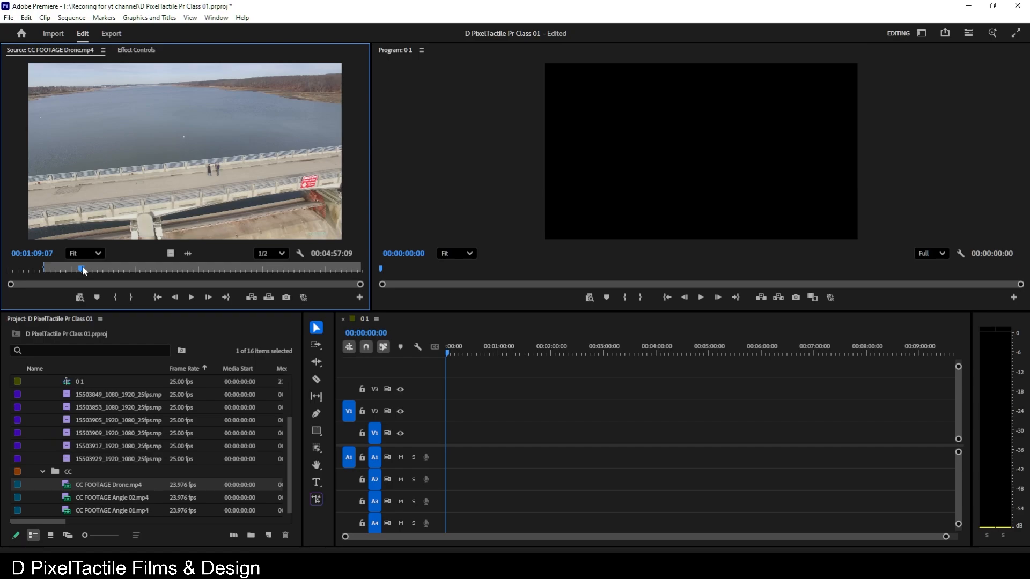
key(o)
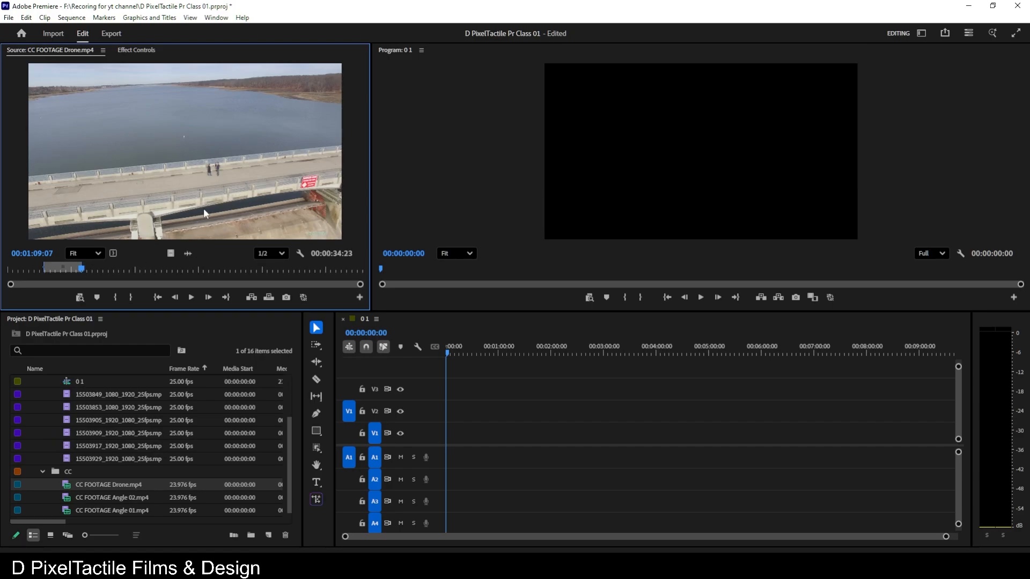
Add the marked drone range at the start of V1, keeping the existing sequence settings, and move its source In point to 00:00:33:09.
drag(208, 204, 479, 435)
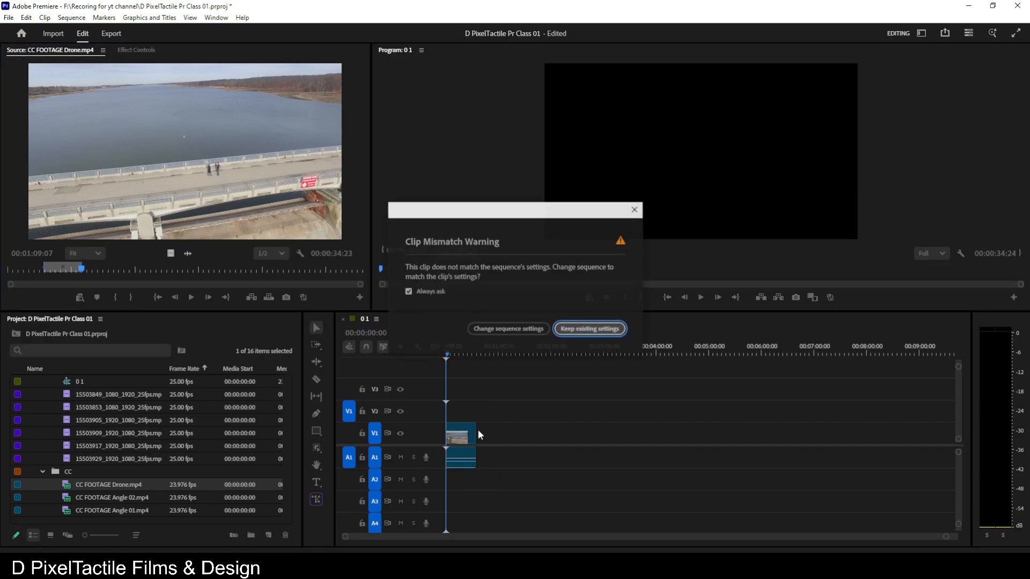
click(589, 329)
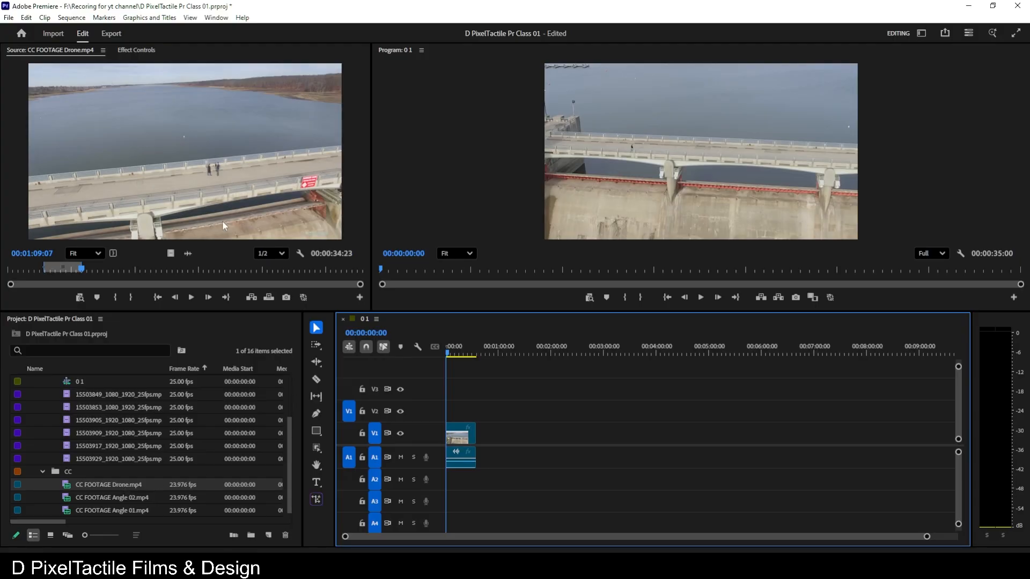
drag(62, 267, 61, 267)
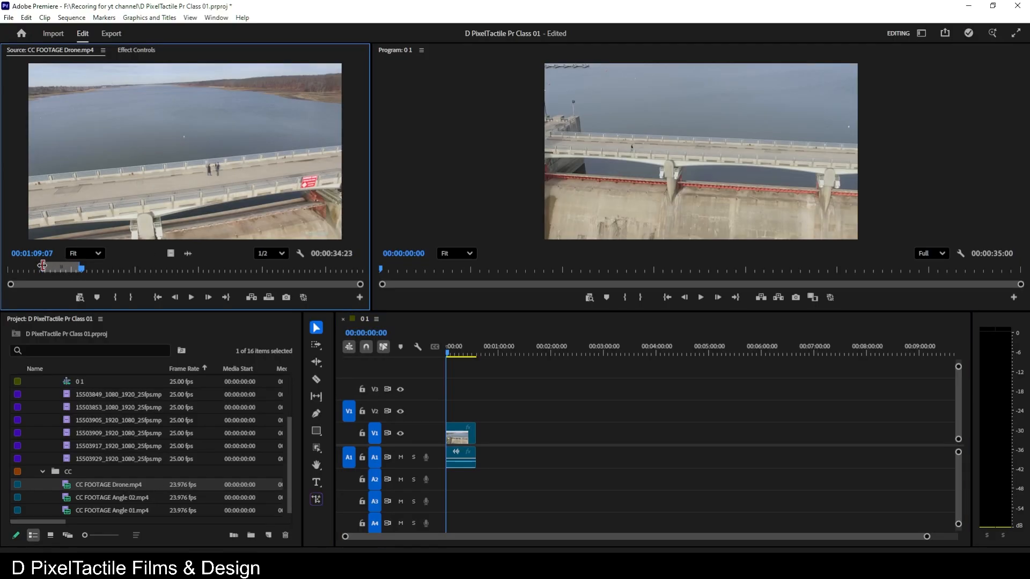
drag(81, 267, 42, 267)
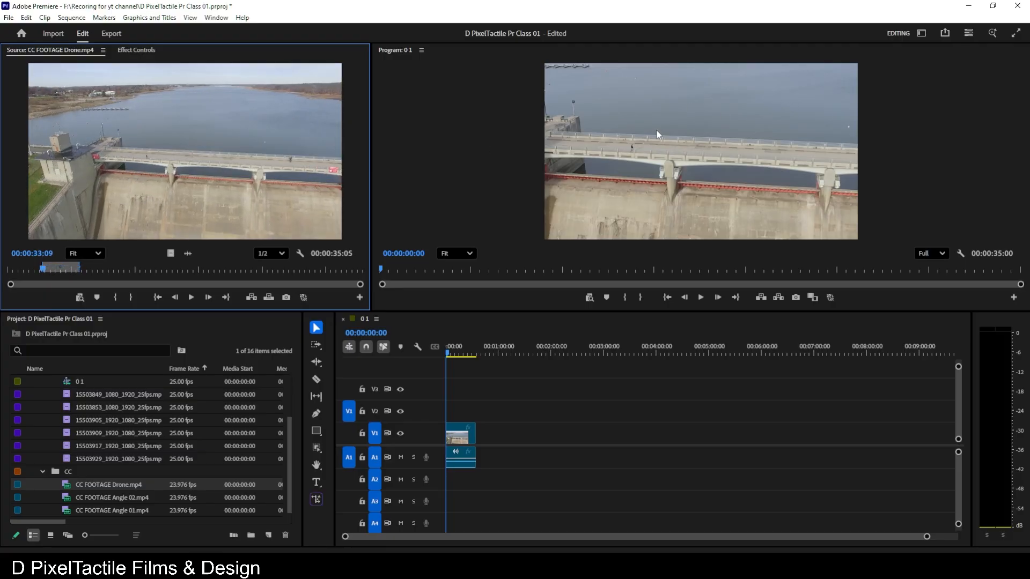
Apply Fit to frame to the drone clip in the 0 1 sequence.
click(459, 444)
right_click(462, 443)
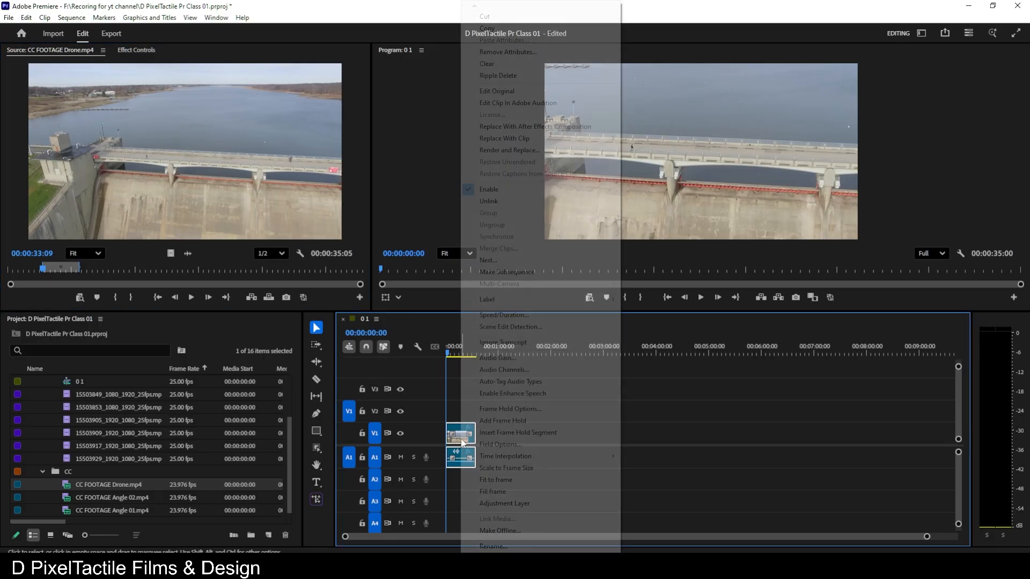
click(690, 124)
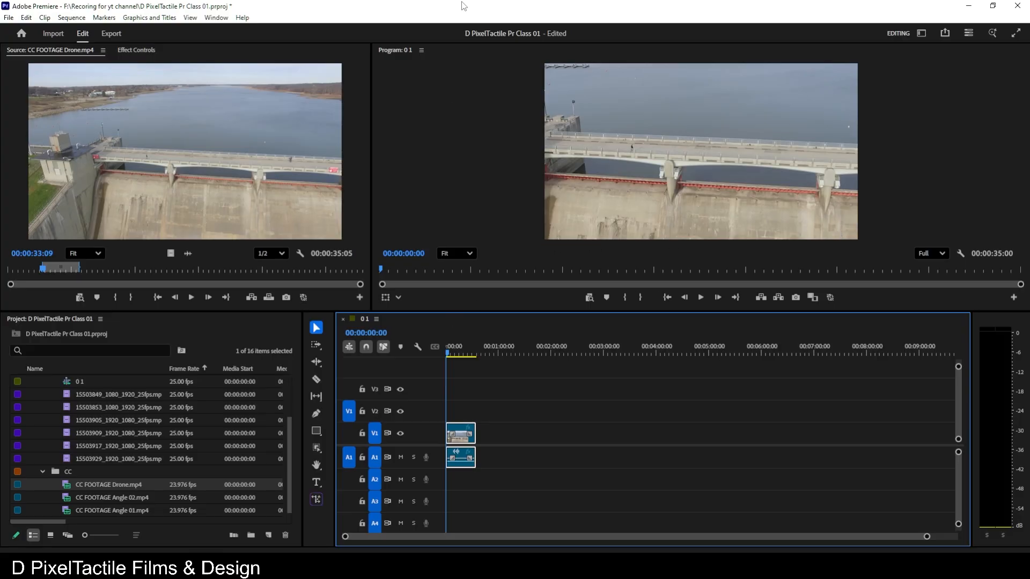
right_click(462, 443)
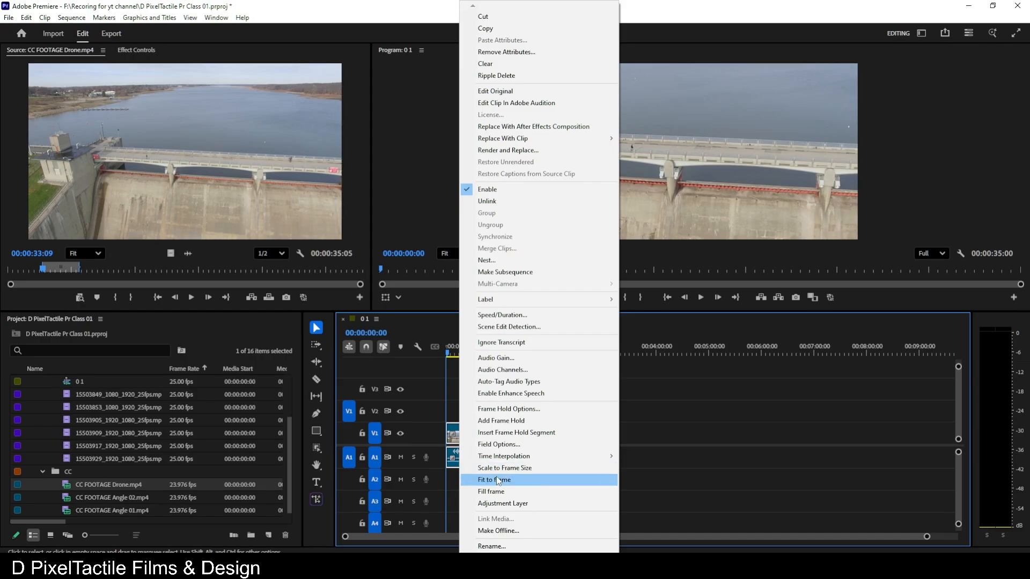
click(497, 480)
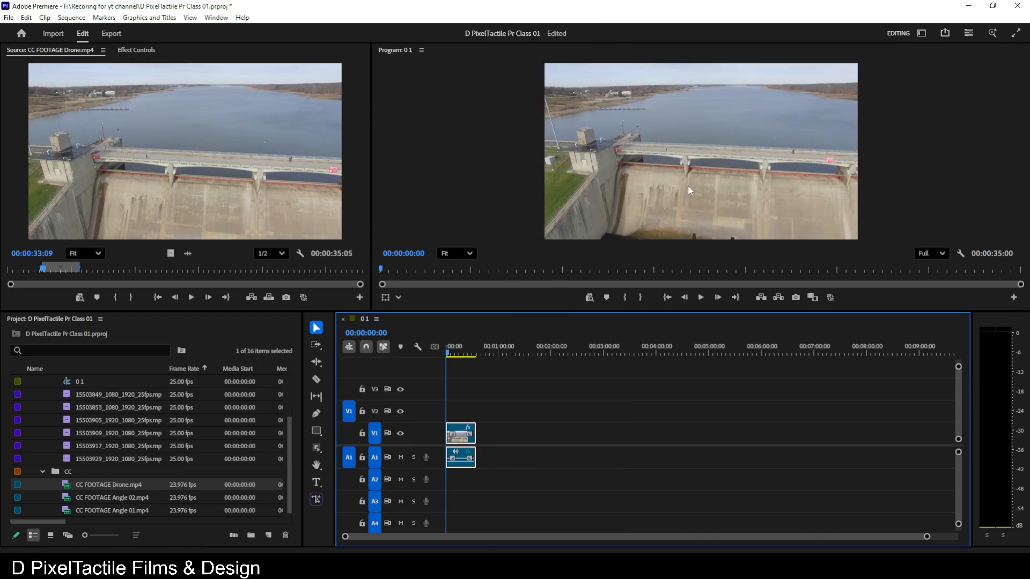
Mark a 00:00:06:10 range ending at 00:00:10:16 in Bird clip 15503905 and place it right after the drone clip on V1.
double_click(69, 415)
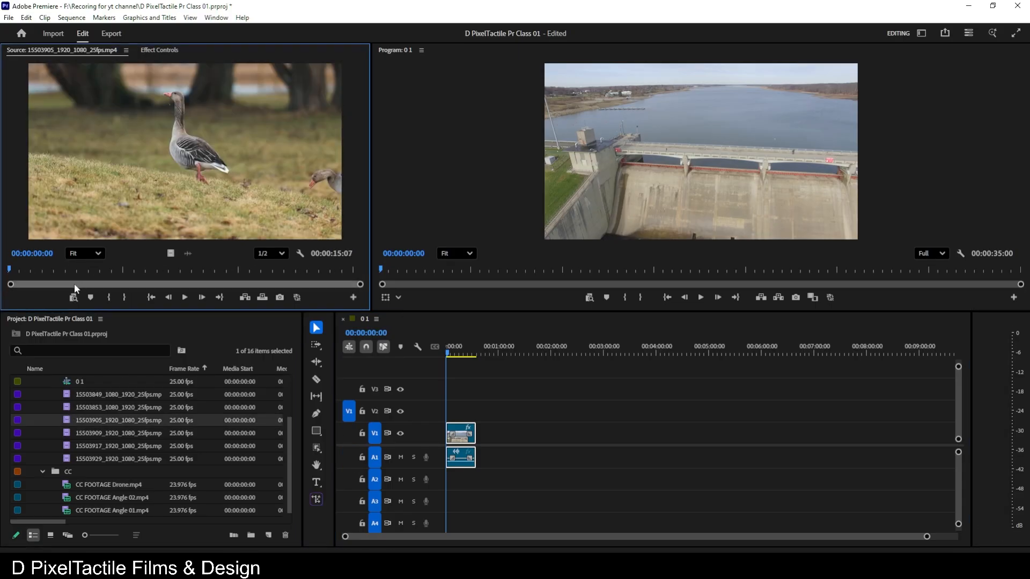
drag(49, 268, 254, 265)
key(i)
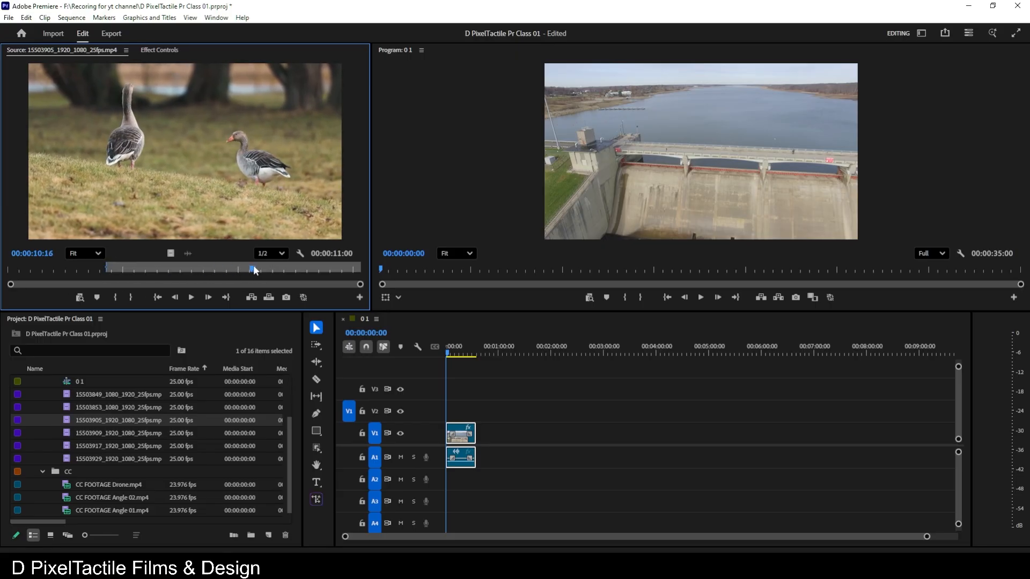
key(o)
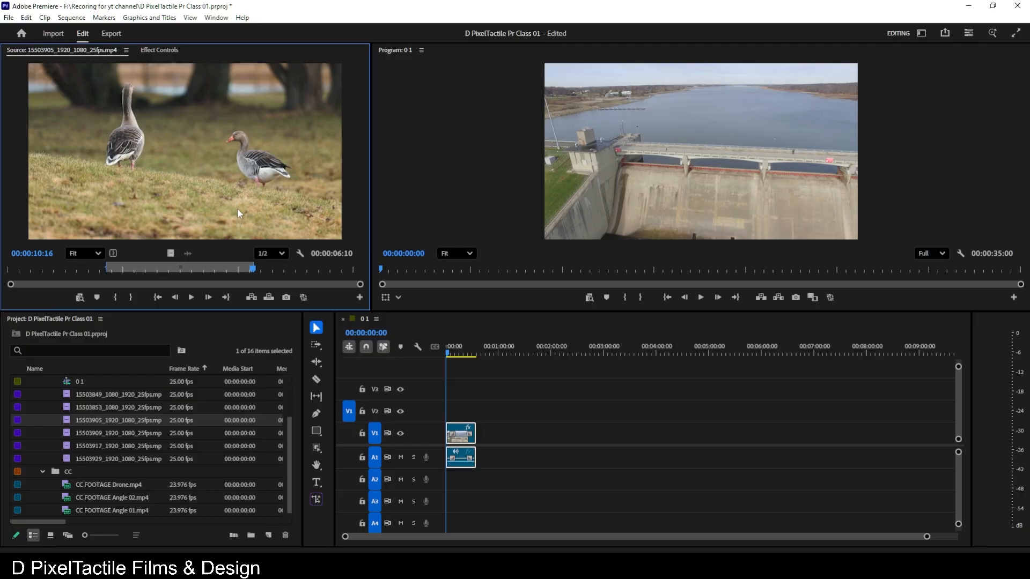
drag(238, 213, 485, 445)
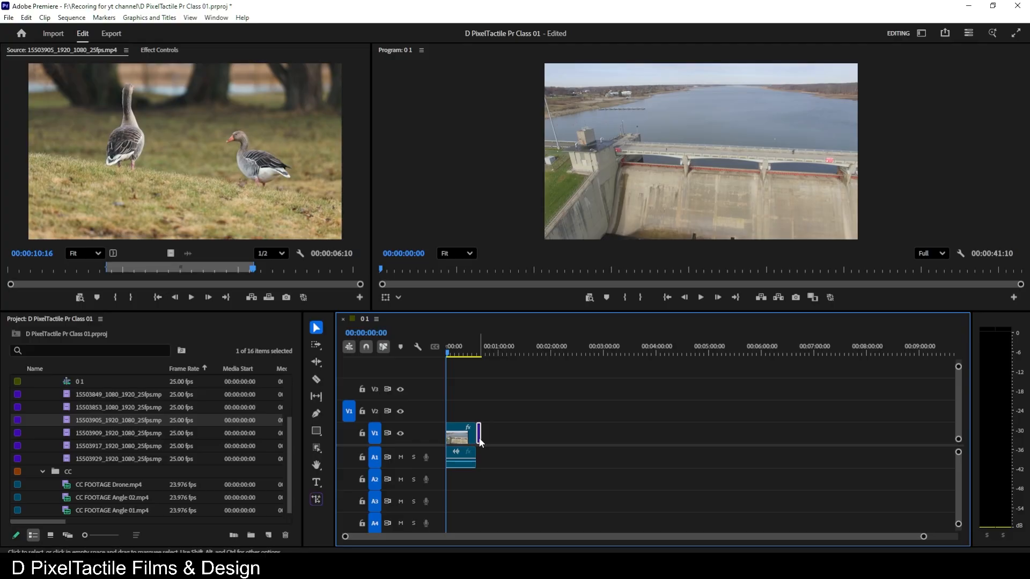
Preview the bird clip on the timeline and play the opening seconds of the sequence from the start.
drag(468, 355, 481, 357)
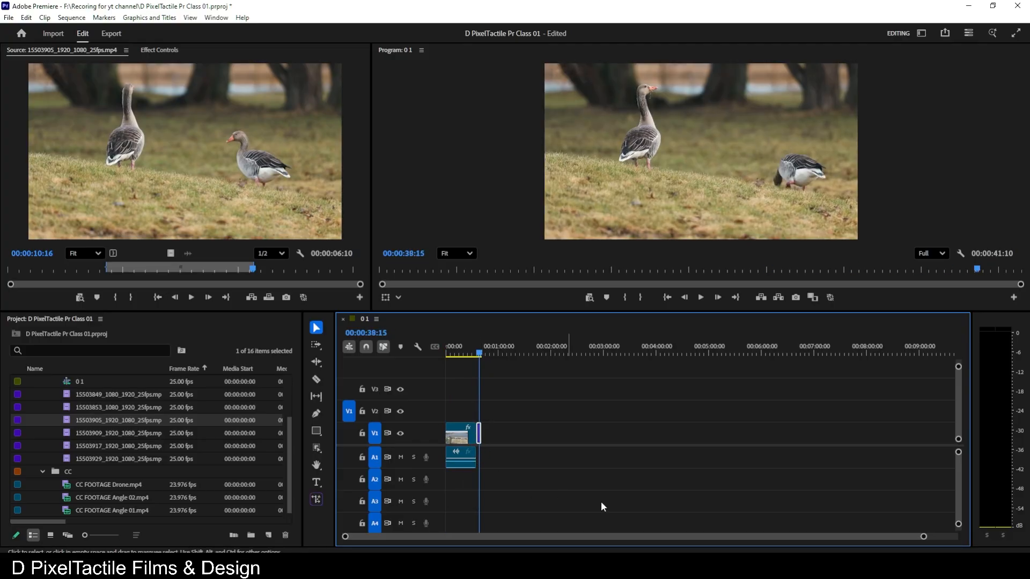
drag(922, 537, 445, 532)
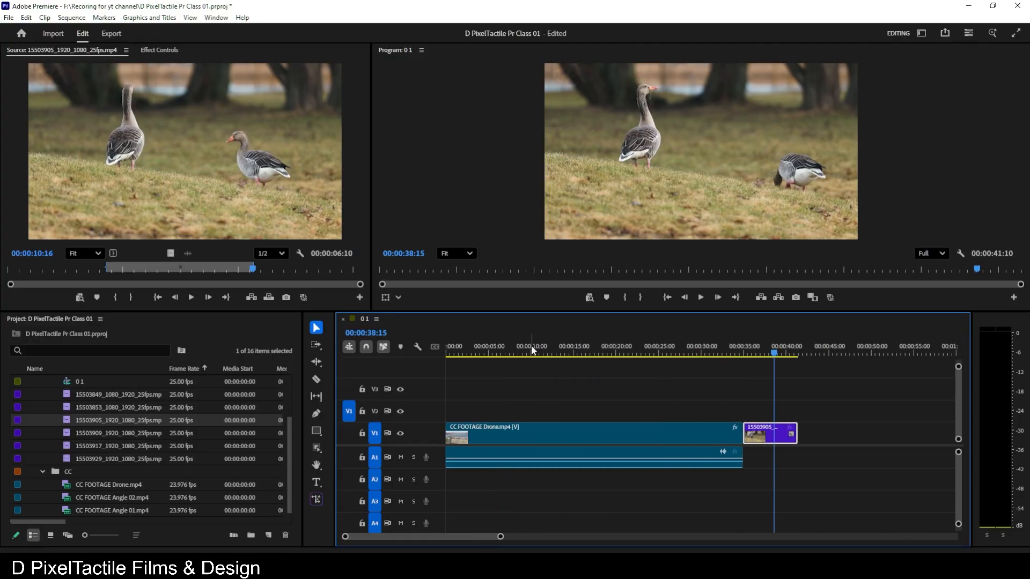
drag(450, 354, 389, 411)
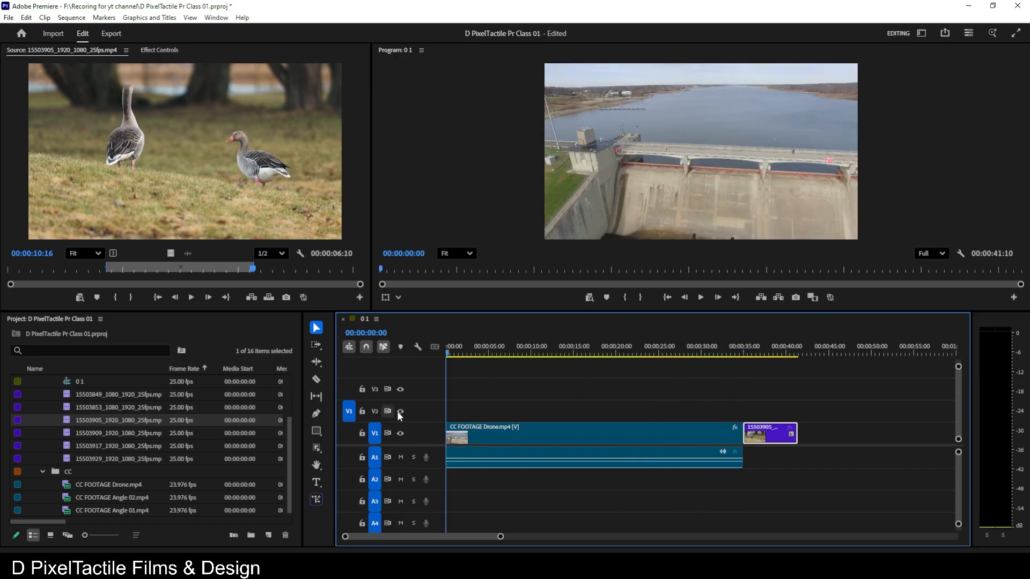
key(space)
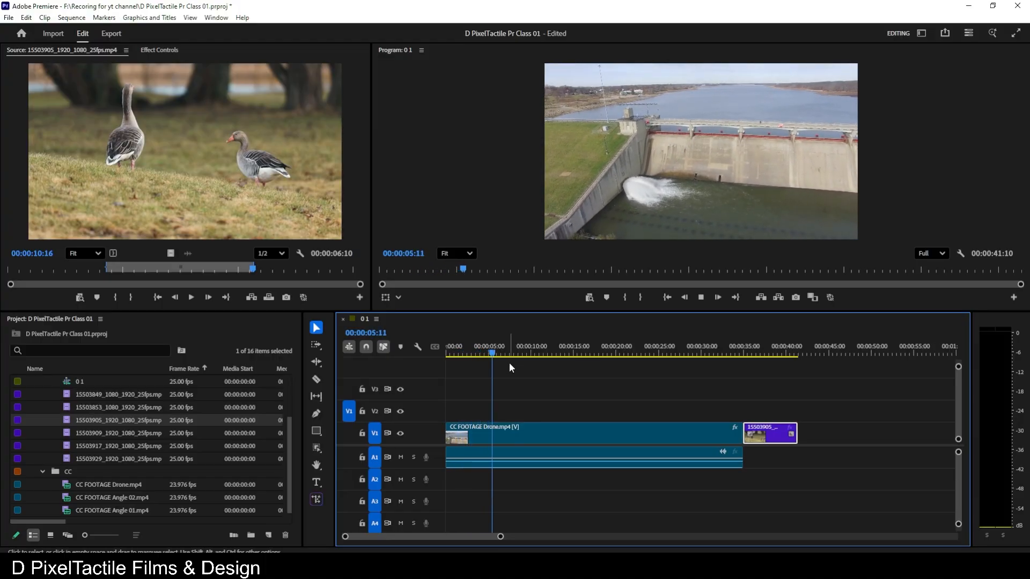
key(space)
Ripple-trim the end of the drone clip at about 00:00:06:14 so the bird clip closes up behind it.
click(533, 436)
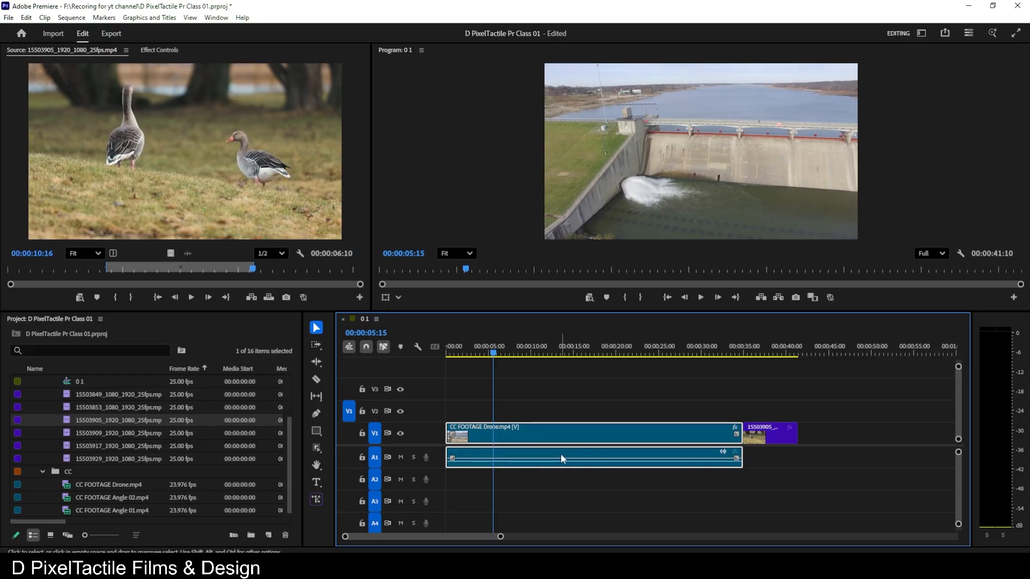
click(555, 399)
drag(458, 352, 515, 359)
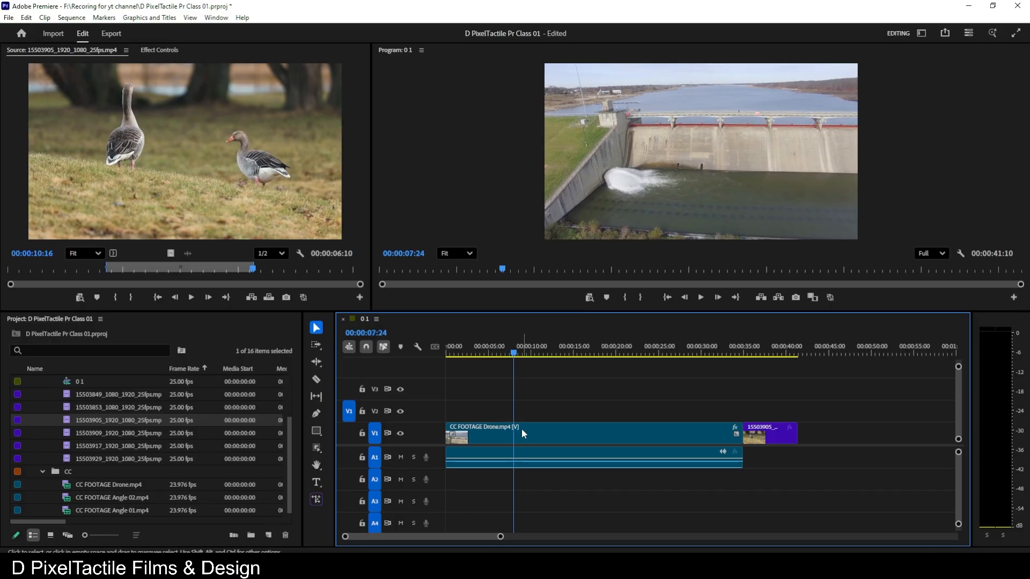
click(503, 355)
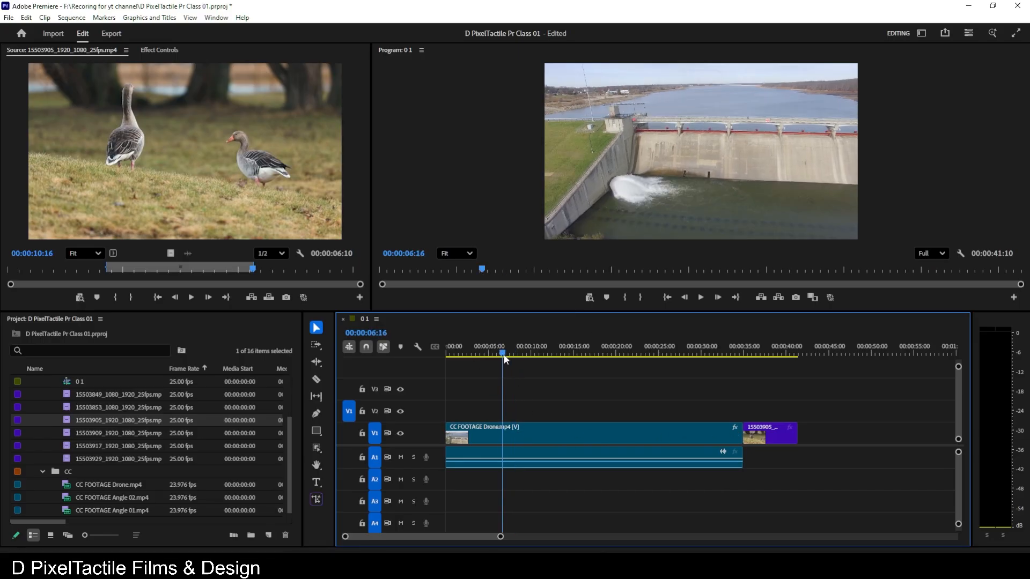
key(w)
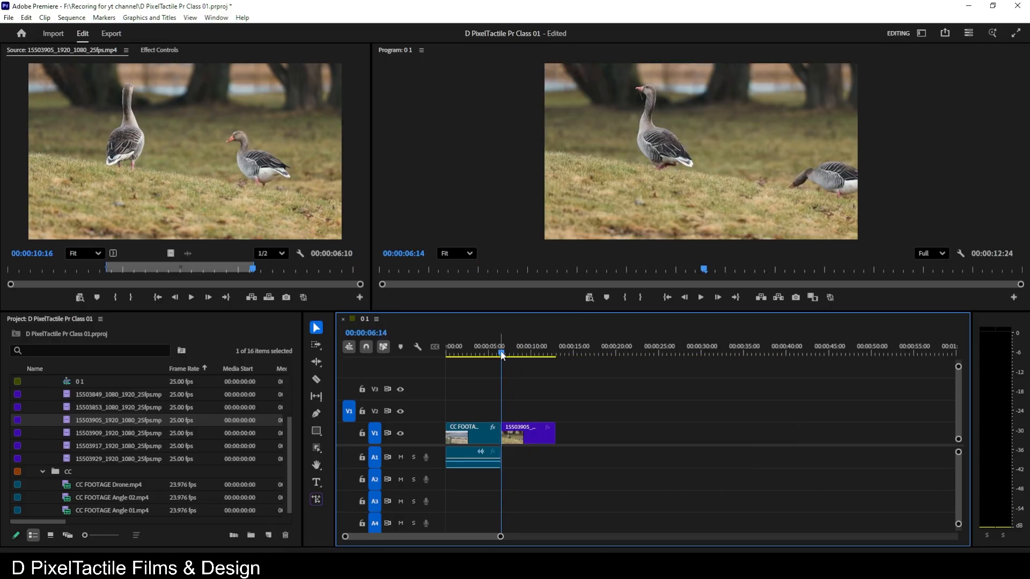
Play the trimmed sequence from the beginning through the cut into the bird clip.
drag(503, 355, 442, 359)
key(space)
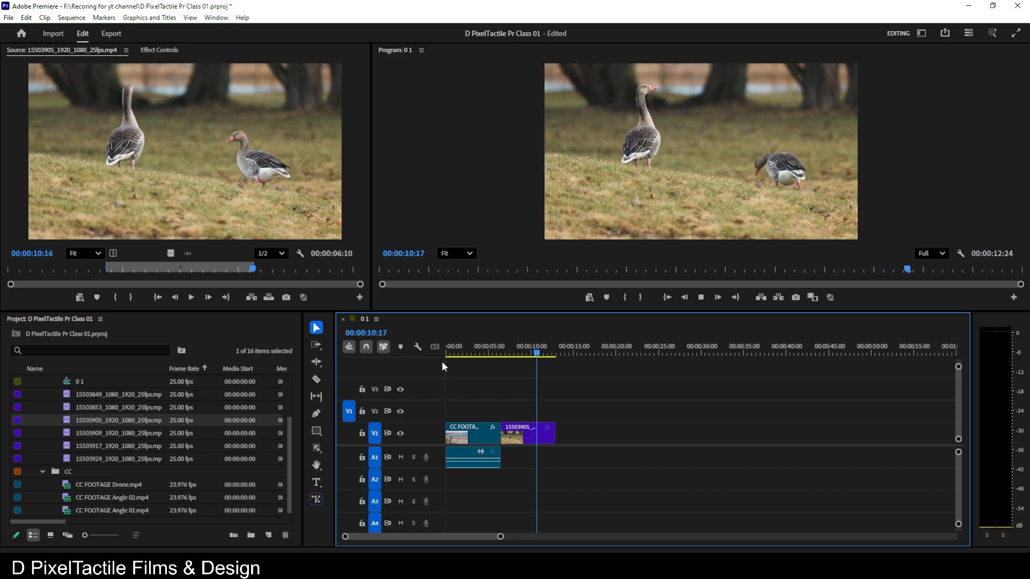
key(space)
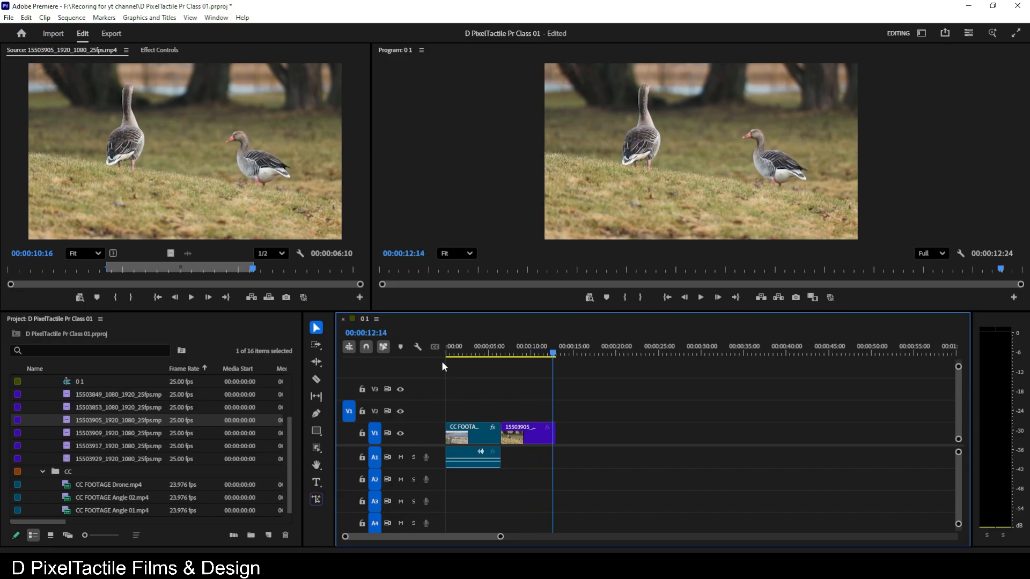
Mark the range from 00:00:05:21 to 00:00:11:00 in bird clip 15503929 and place it right after the first bird clip on V1.
double_click(67, 446)
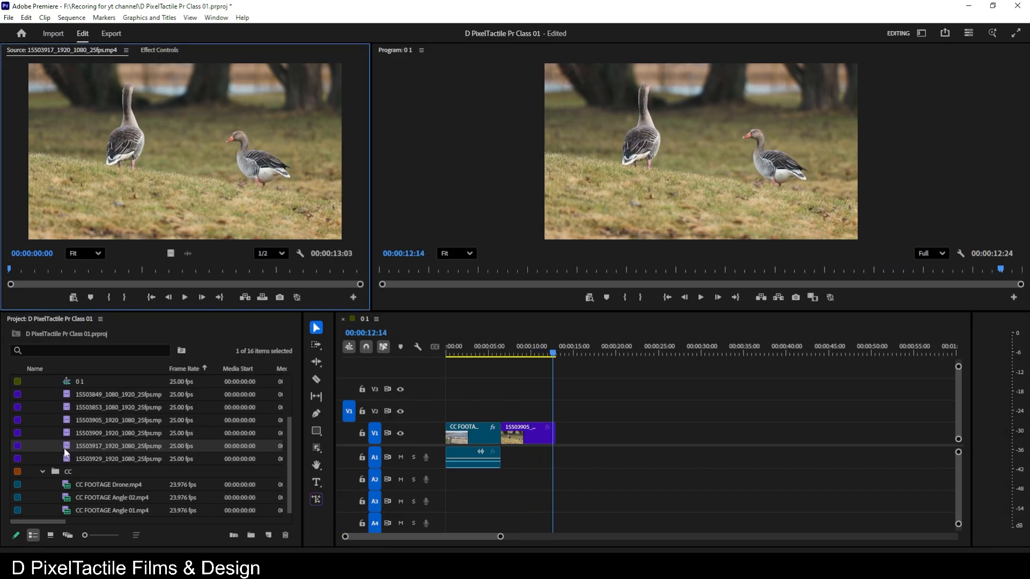
double_click(65, 456)
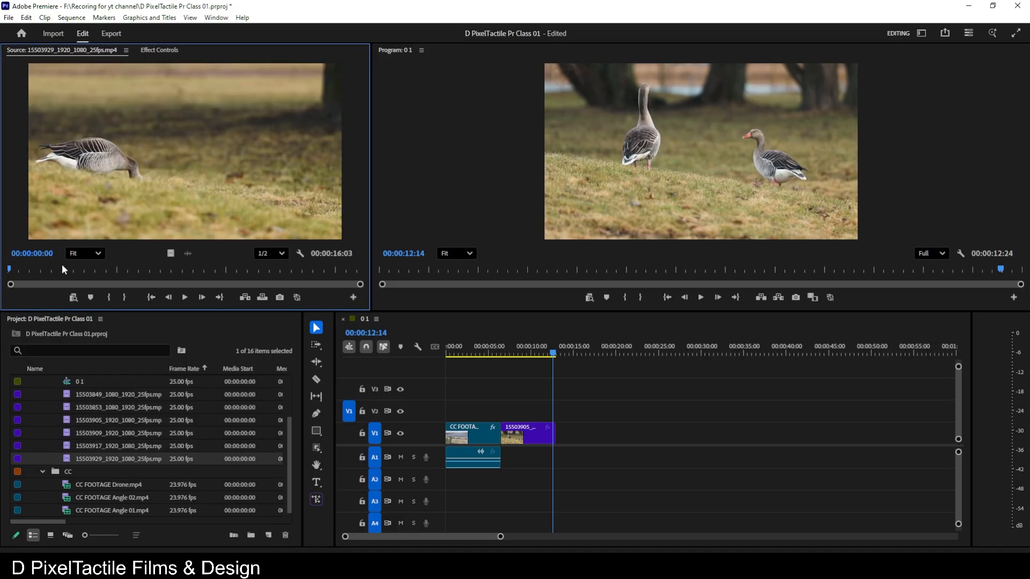
mouse_move(63, 268)
mouse_down()
mouse_move(29, 268)
mouse_move(76, 275)
mouse_up()
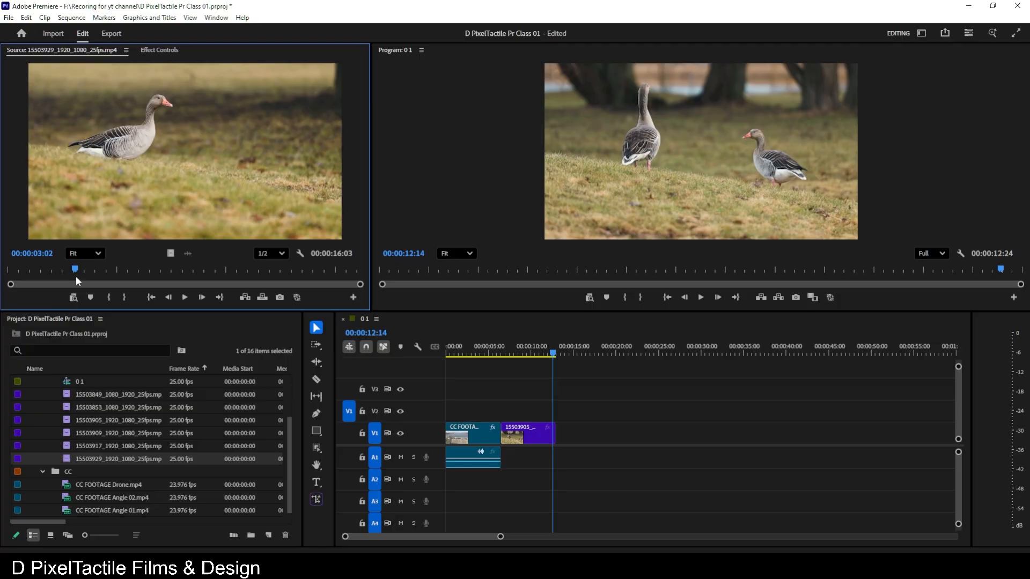
key(i)
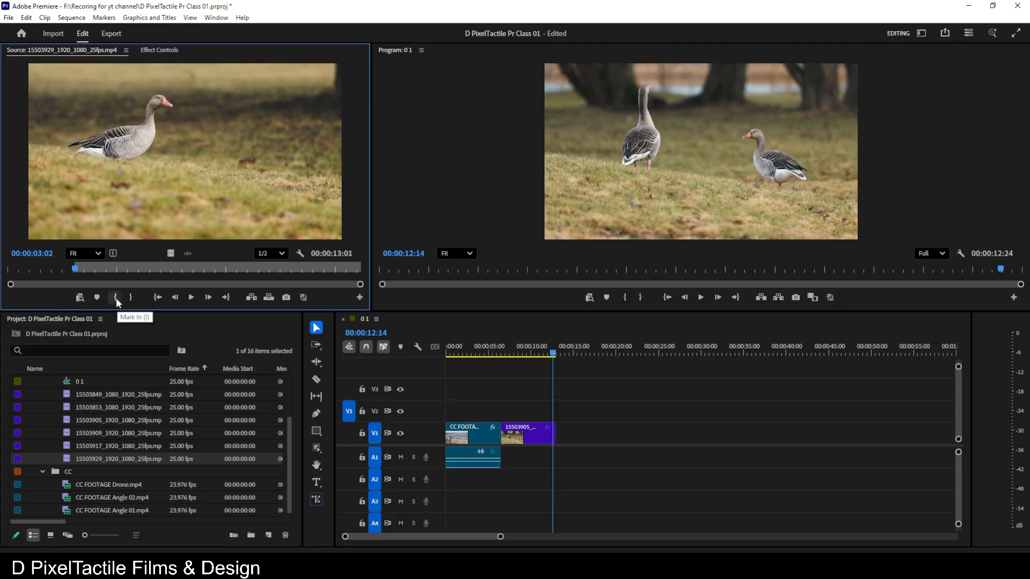
drag(108, 271, 136, 280)
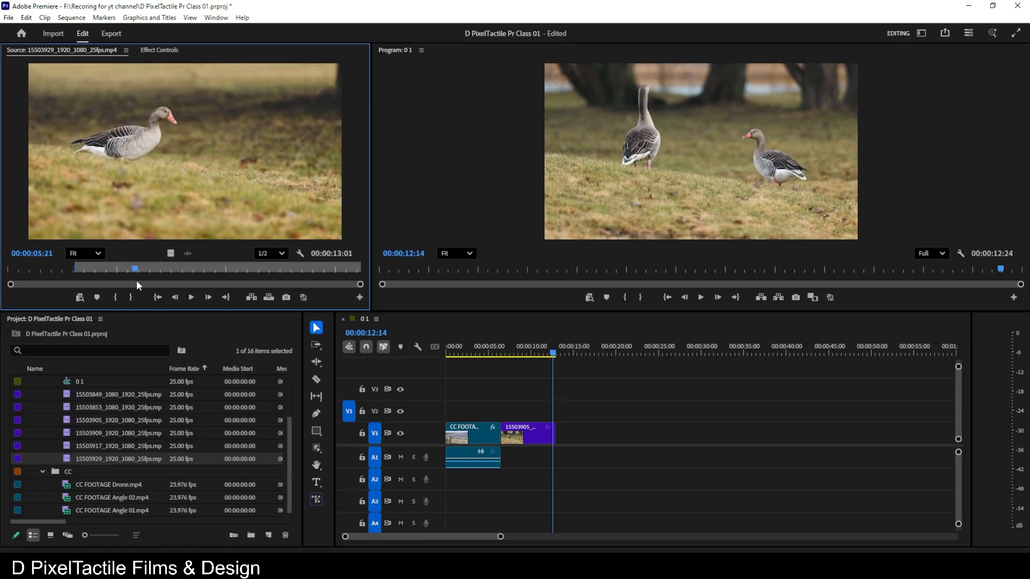
key(i)
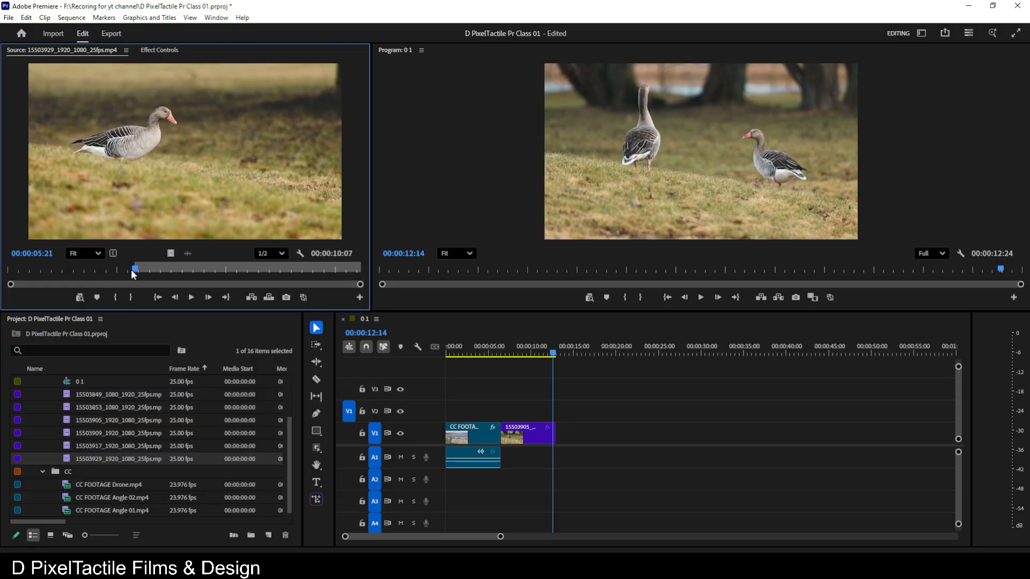
drag(141, 268, 248, 261)
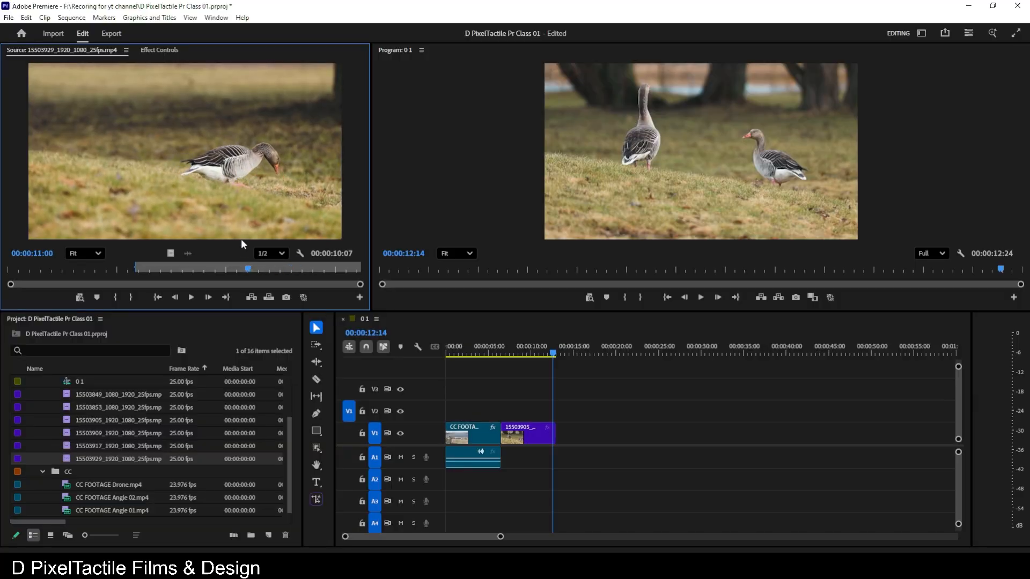
key(o)
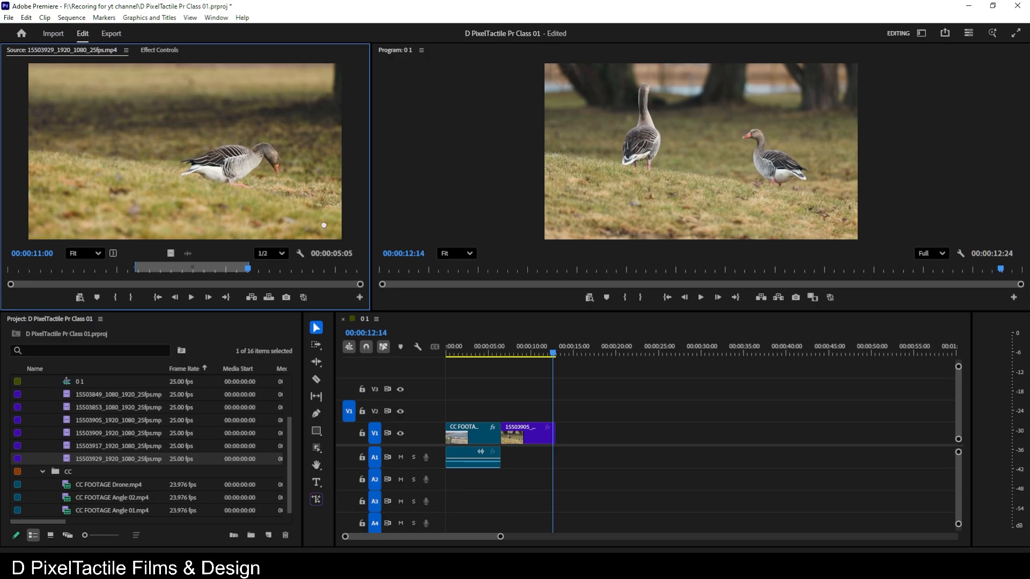
drag(529, 348, 563, 437)
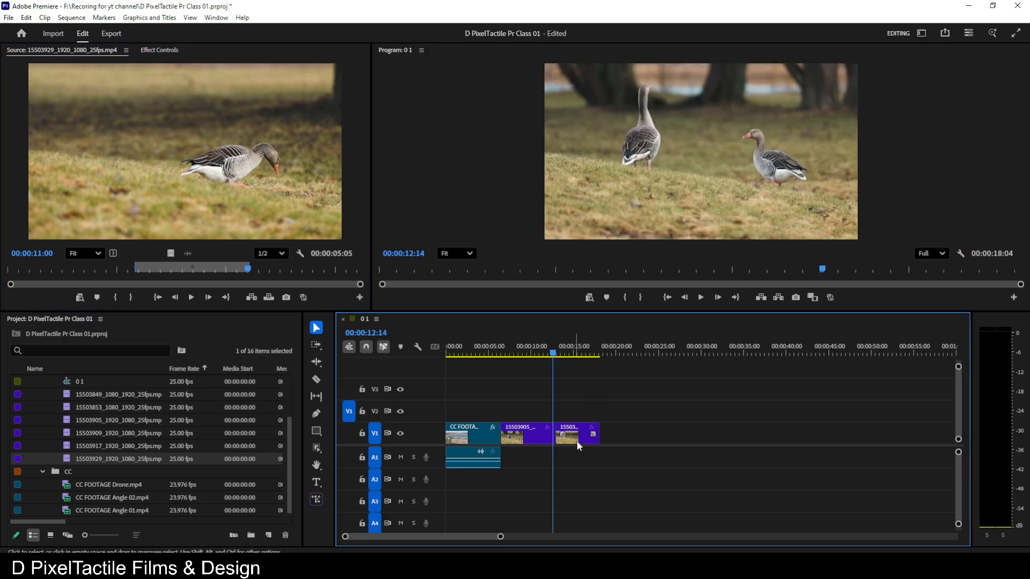
Return the playhead to the sequence start and look through the Color, Audio and Libraries workspaces, ending back in the Editing workspace.
drag(553, 358, 439, 382)
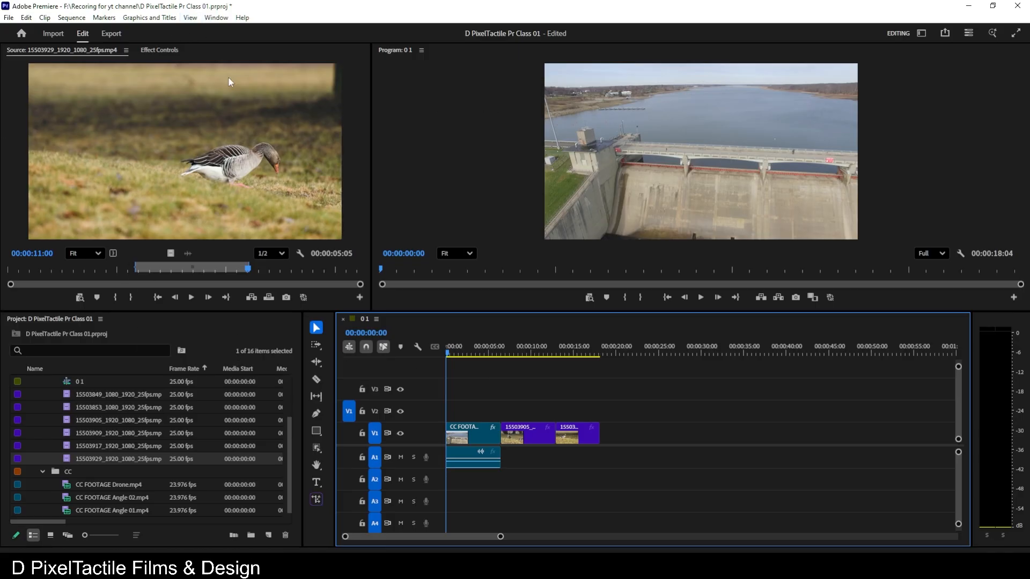
click(215, 17)
mouse_move(241, 30)
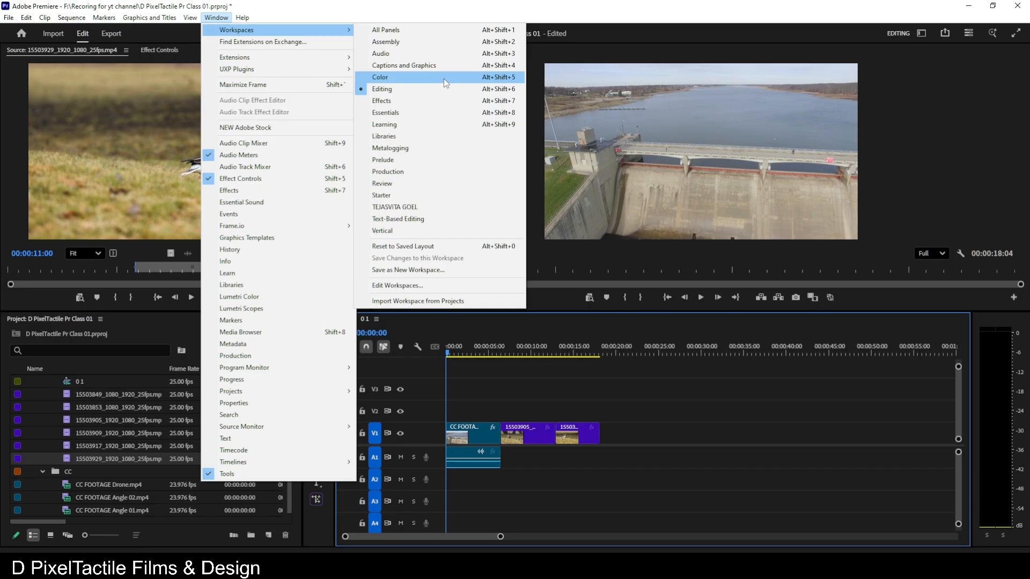
click(424, 73)
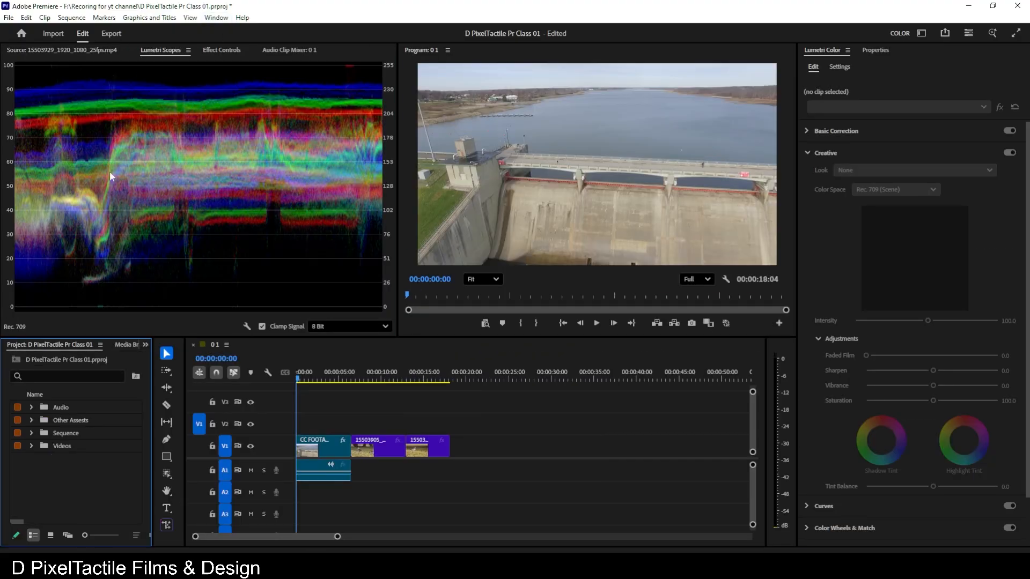
click(217, 17)
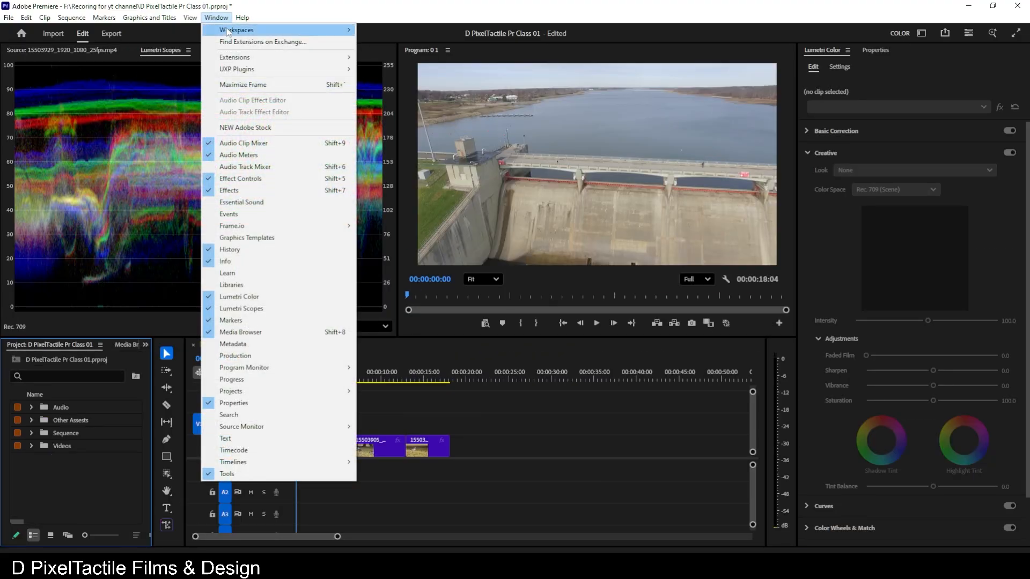
mouse_move(300, 30)
click(407, 54)
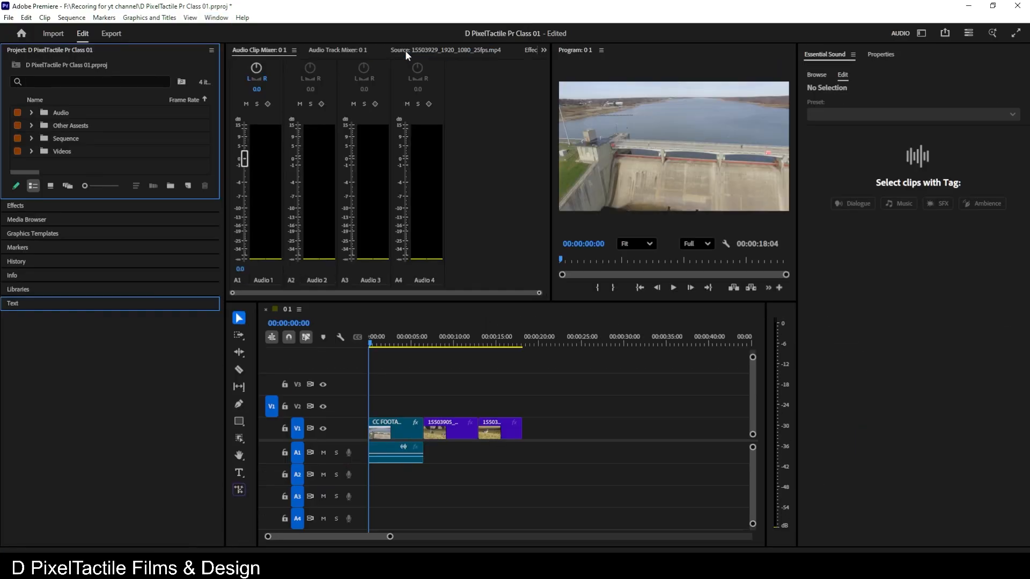
click(216, 17)
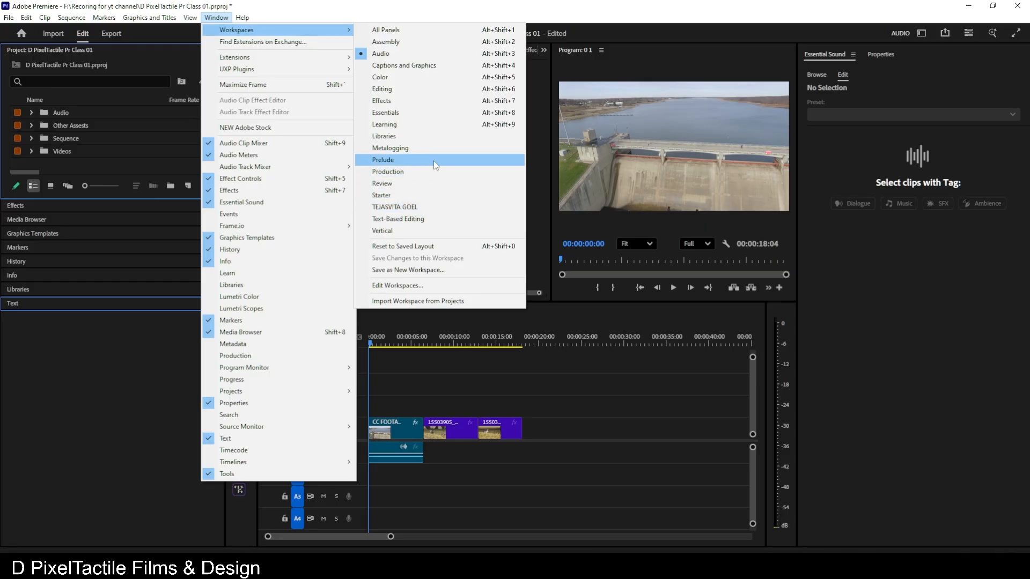
click(440, 138)
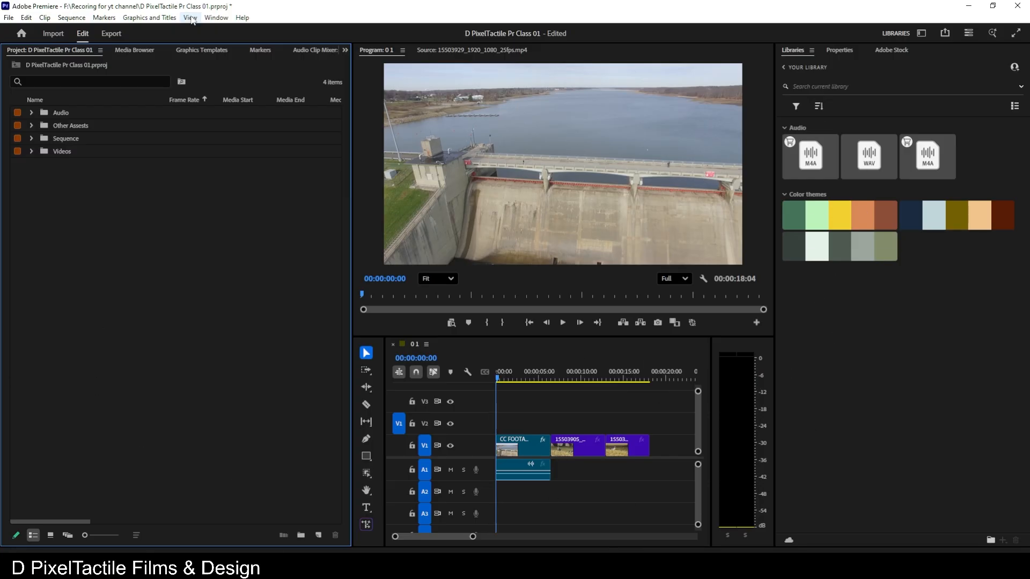
click(216, 17)
mouse_move(219, 31)
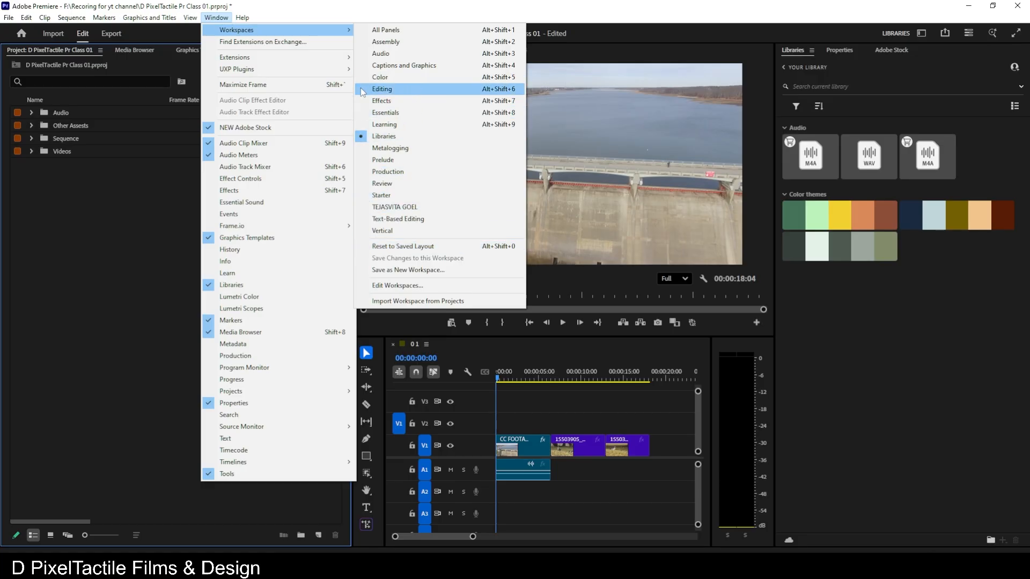
click(382, 89)
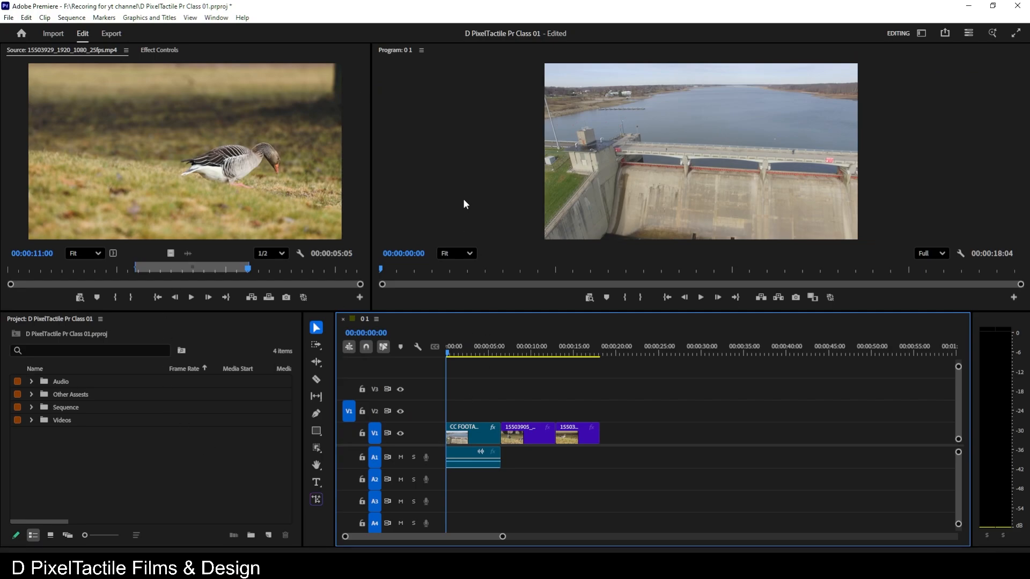
Widen the Program monitor by shifting its border with the Source monitor, making the Source monitor narrower.
drag(371, 206, 321, 203)
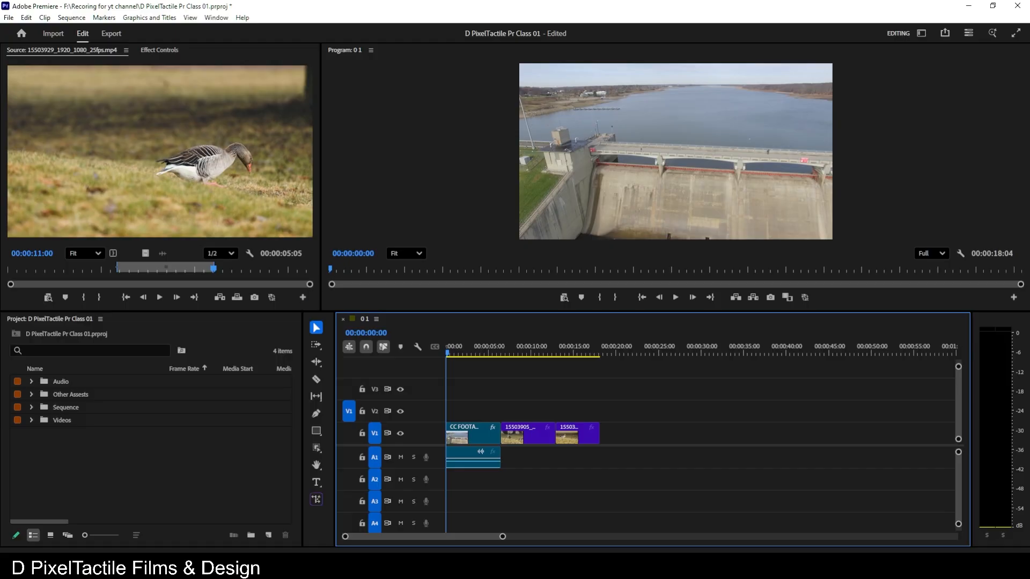
mouse_move(54, 566)
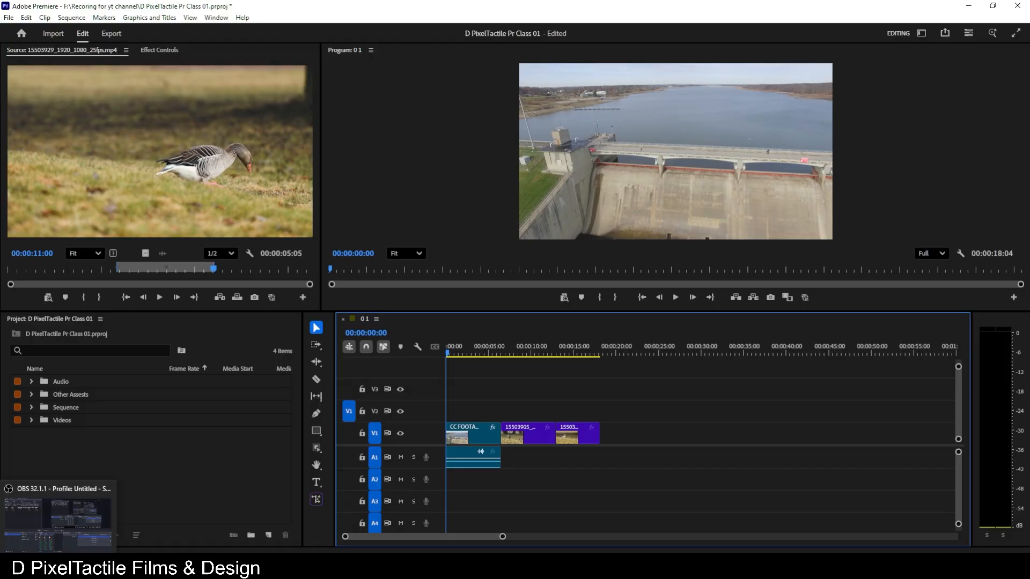
click(47, 526)
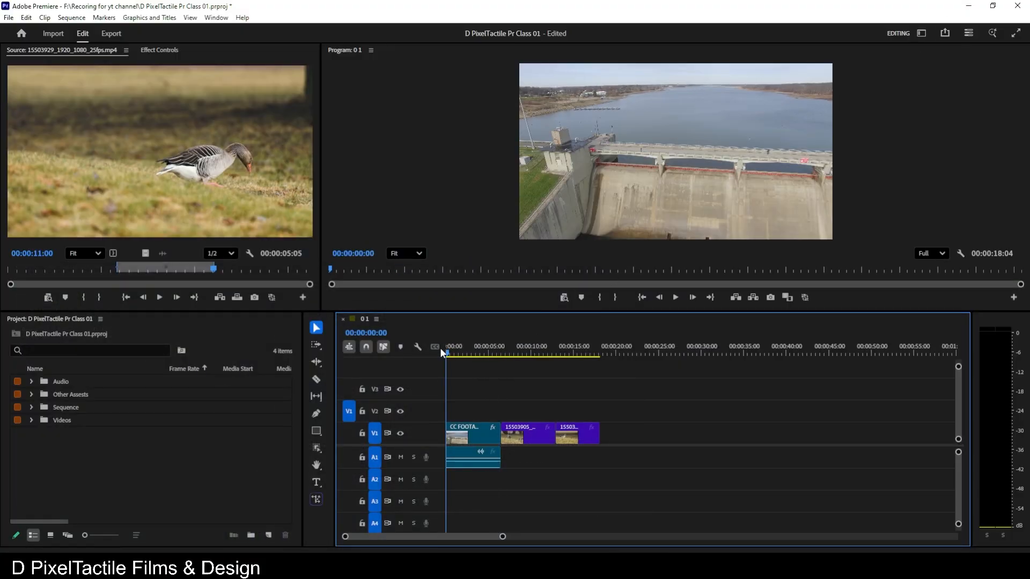
Scrub the drone clip in the sequence to 00:00:04:15 and review the list of available workspaces without switching.
drag(443, 349, 484, 375)
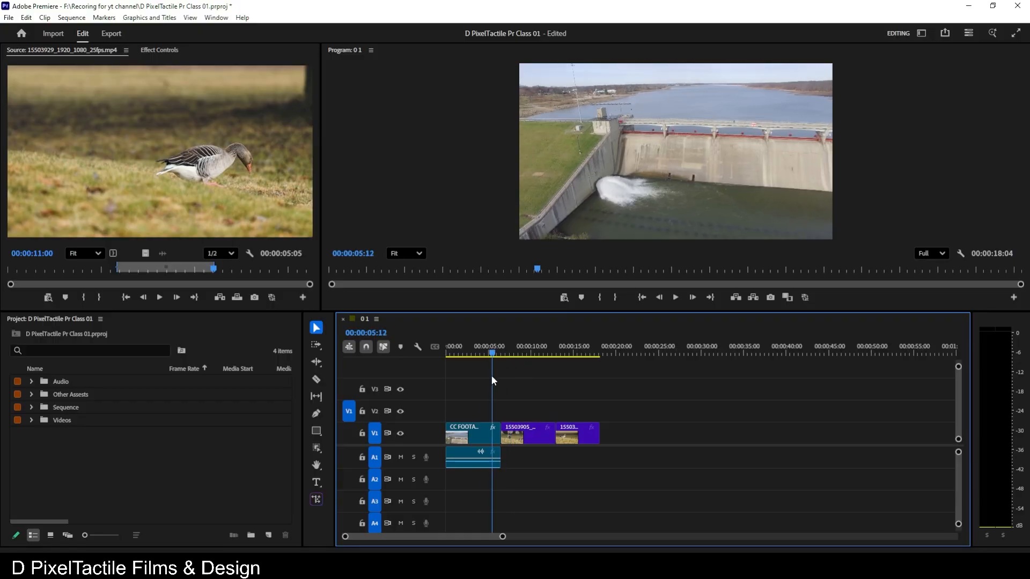
click(212, 19)
mouse_move(221, 33)
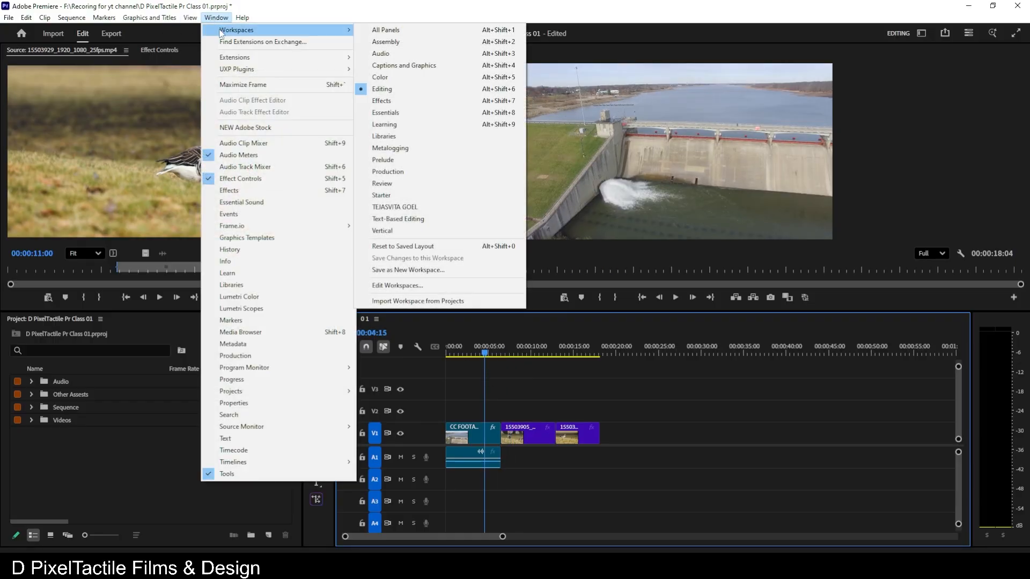
click(270, 11)
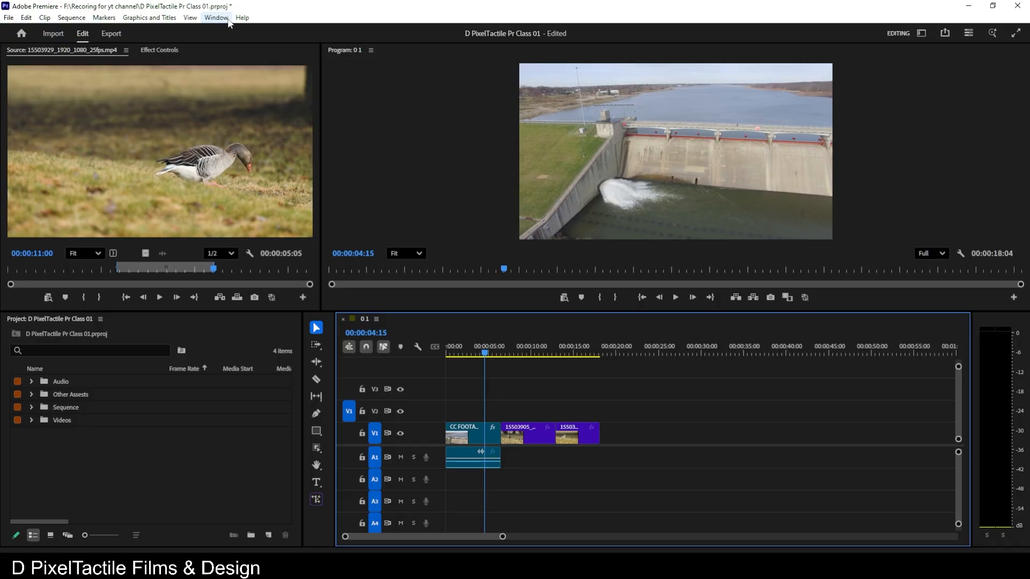
click(228, 21)
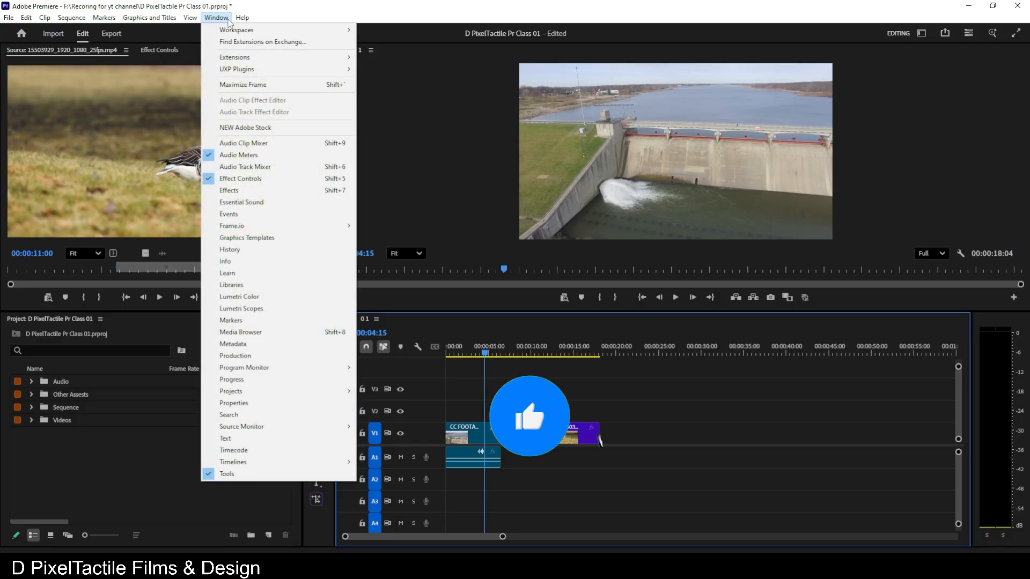
click(271, 6)
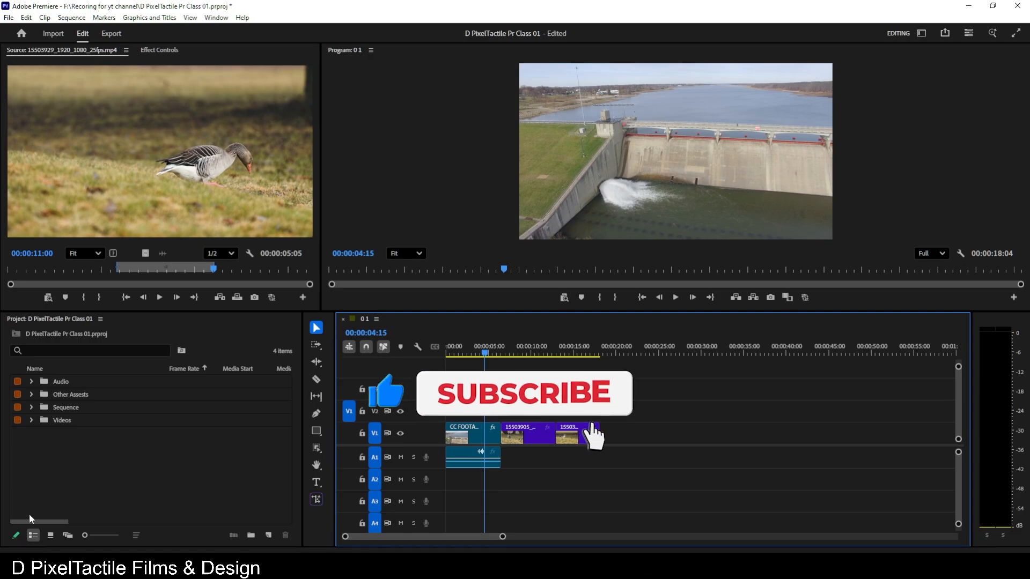
mouse_move(58, 565)
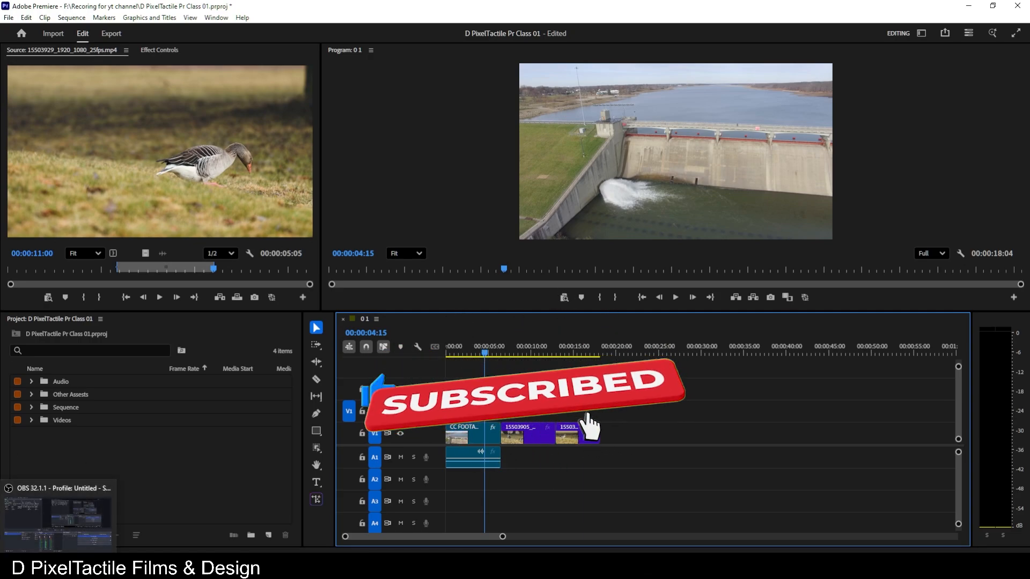